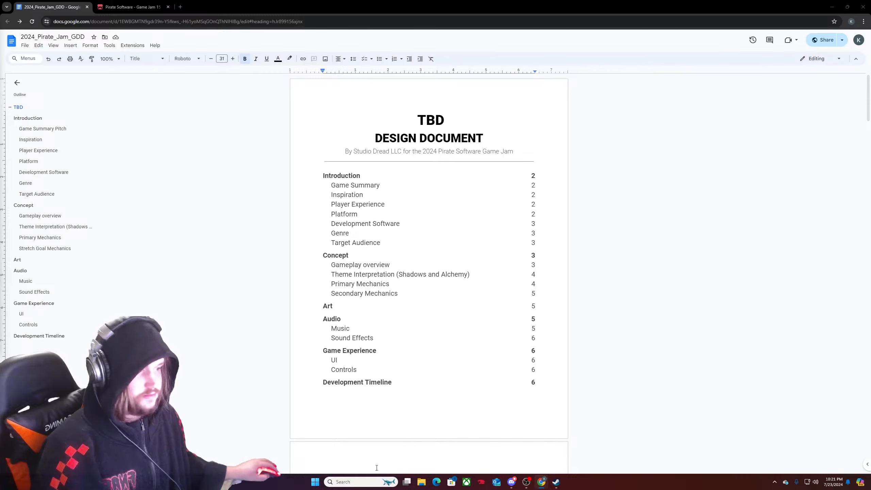
Launch Unity Hub and open the PirateSoftwareJam2024 project in the Unity editor.
{"action": "left_click", "coordinate": [363, 482]}
{"action": "type", "text": "u"}
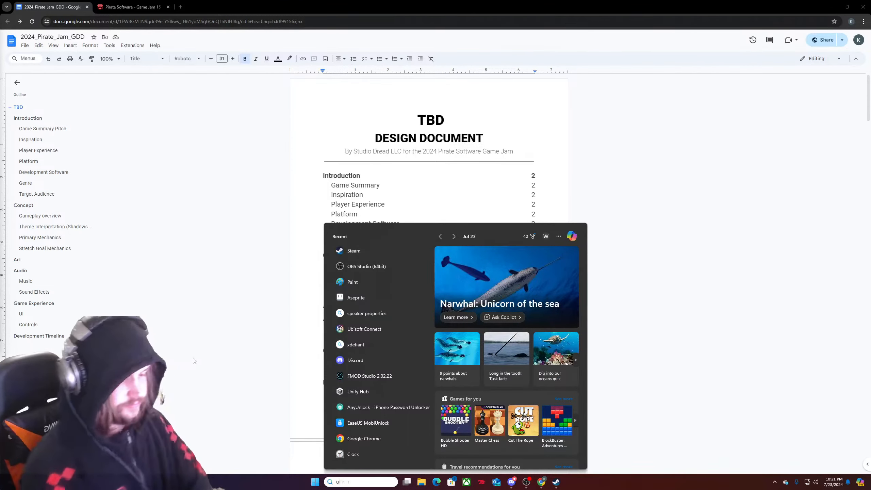
{"action": "type", "text": "nity"}
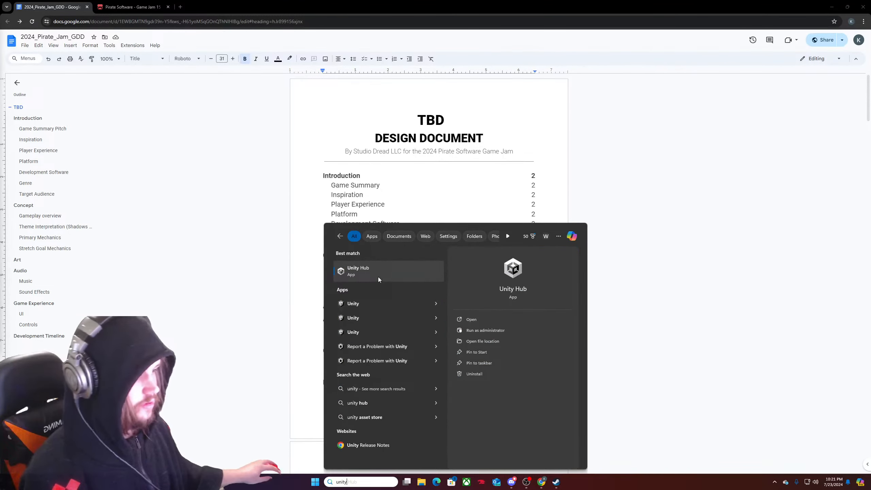
{"action": "left_click", "coordinate": [378, 277]}
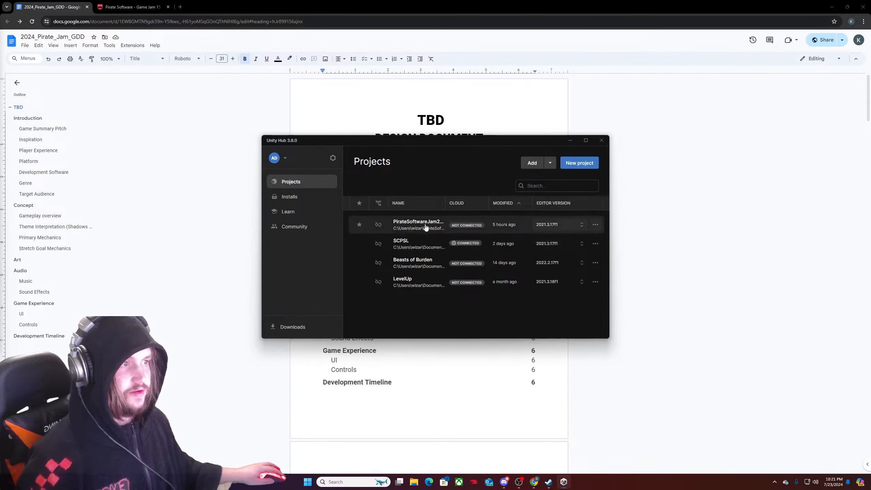
{"action": "left_click", "coordinate": [427, 225]}
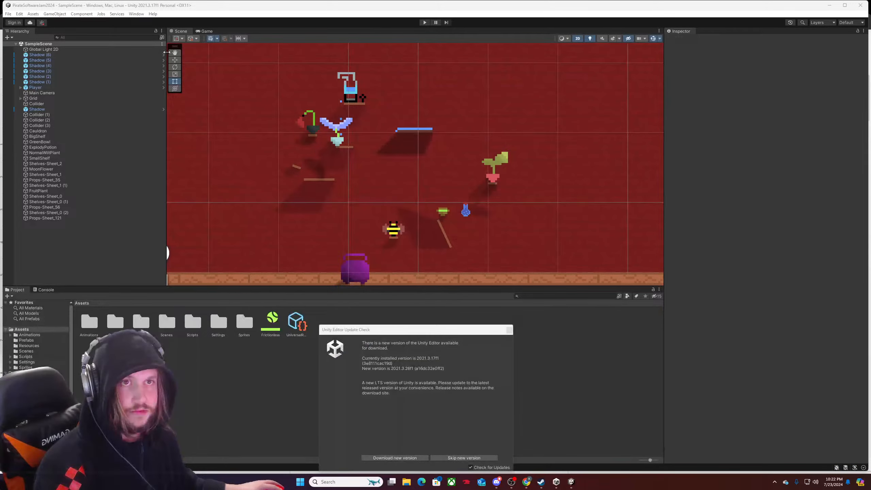
Dismiss the Unity Editor Update Check and maximize the editor window.
{"action": "left_click", "coordinate": [509, 330]}
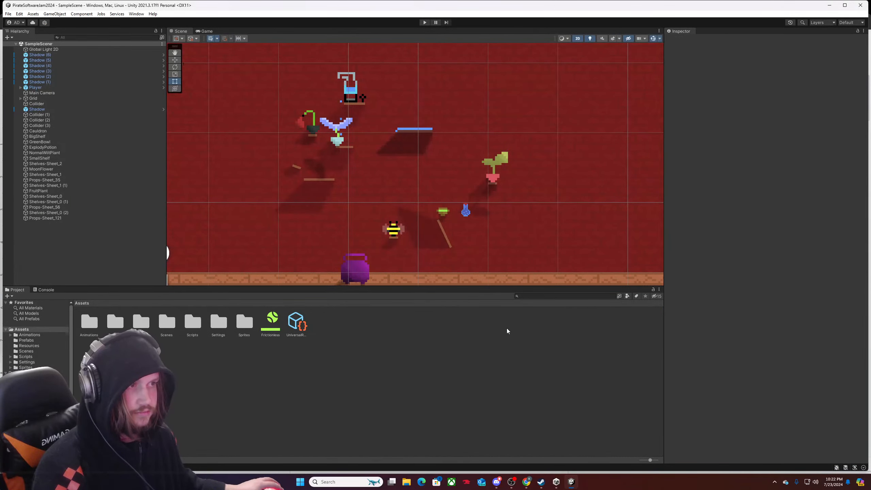
{"action": "left_click", "coordinate": [844, 5]}
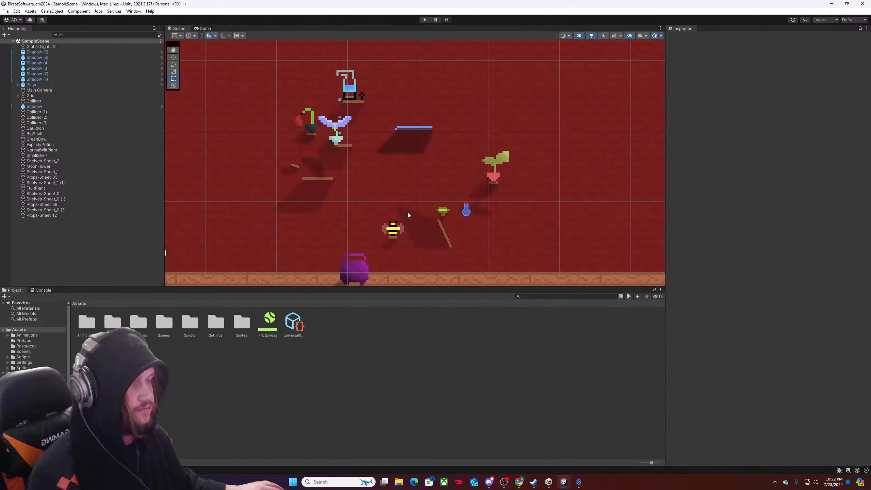
{"action": "scroll", "coordinate": [407, 212], "scroll_direction": "down", "scroll_amount": 1}
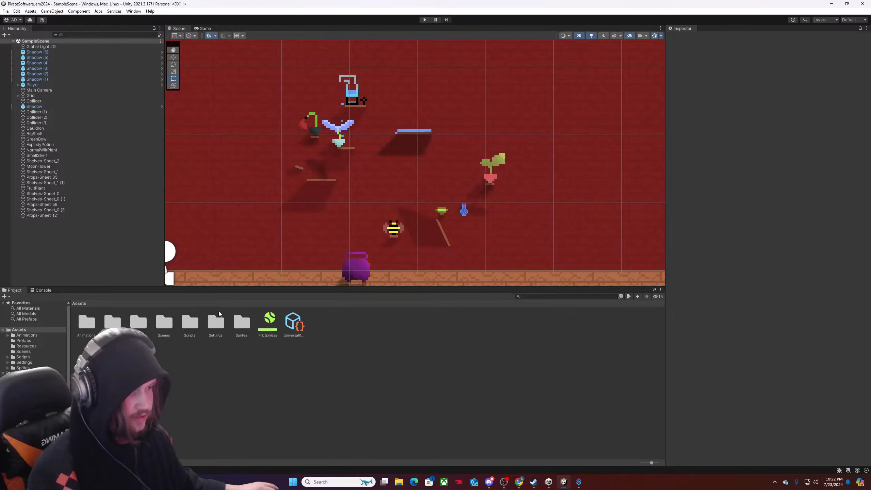
Switch to Streamer.bot and move its window onto the adjacent screen, clear of the Unity editor.
{"action": "left_click", "coordinate": [578, 482]}
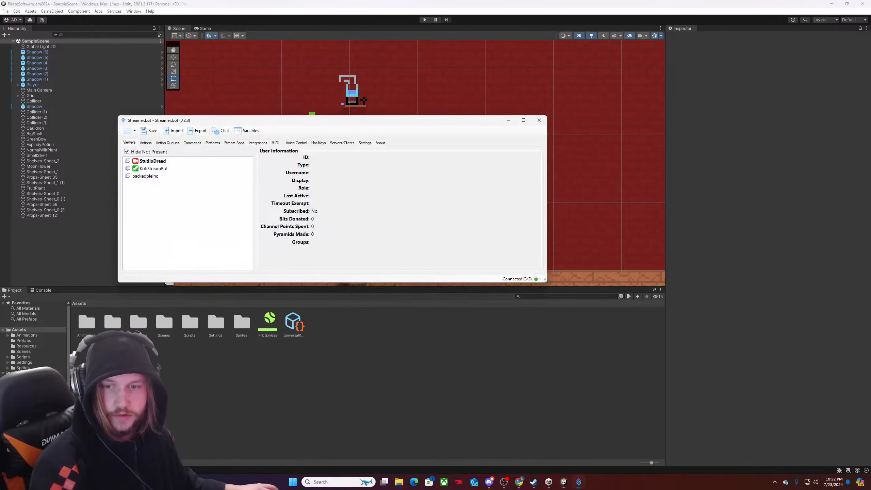
{"action": "left_click_drag", "start_coordinate": [308, 121], "coordinate": [0, 118]}
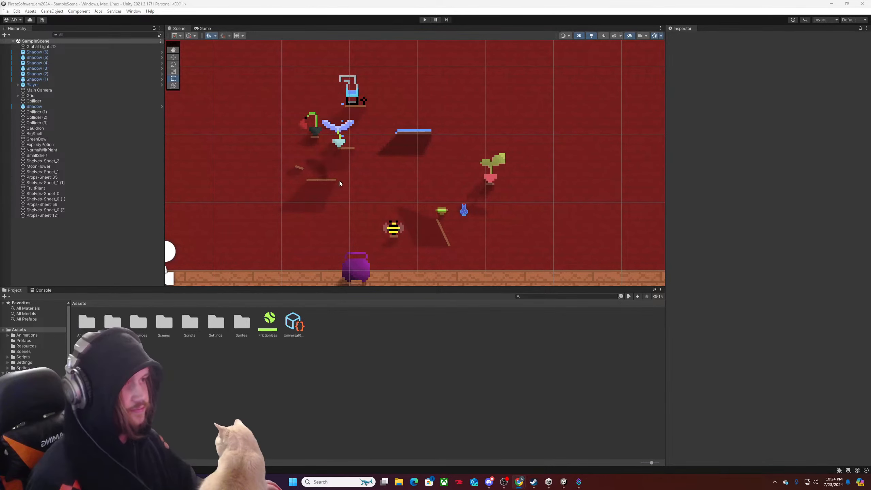
Place the Props-Sheet_48 sprite from the Sprites folder in the scene above the shelved props, at about X 2.25, Y 3.32.
{"action": "scroll", "coordinate": [359, 181], "scroll_direction": "down", "scroll_amount": 1}
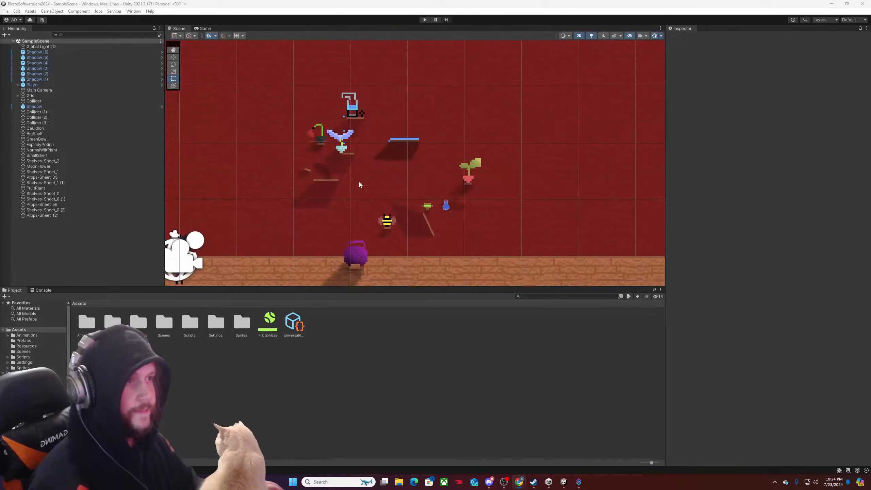
{"action": "scroll", "coordinate": [359, 182], "scroll_direction": "up", "scroll_amount": 2}
{"action": "middle_click_drag", "start_coordinate": [362, 125], "coordinate": [391, 226]}
{"action": "scroll", "coordinate": [392, 226], "scroll_direction": "down", "scroll_amount": 3}
{"action": "scroll", "coordinate": [377, 205], "scroll_direction": "up", "scroll_amount": 1}
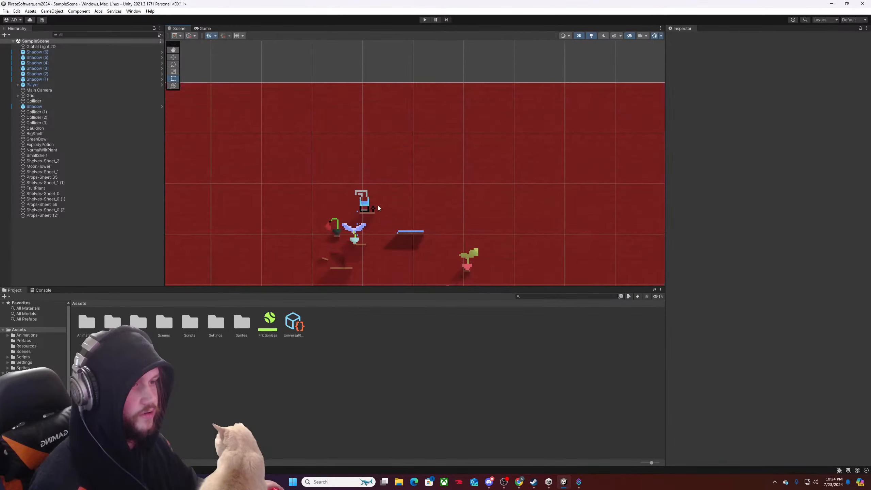
{"action": "double_click", "coordinate": [243, 320]}
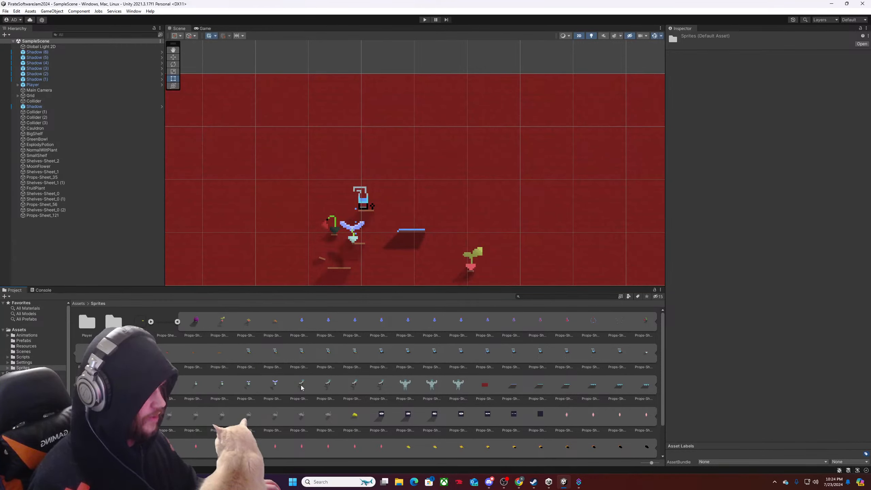
{"action": "left_click_drag", "start_coordinate": [300, 383], "coordinate": [324, 164]}
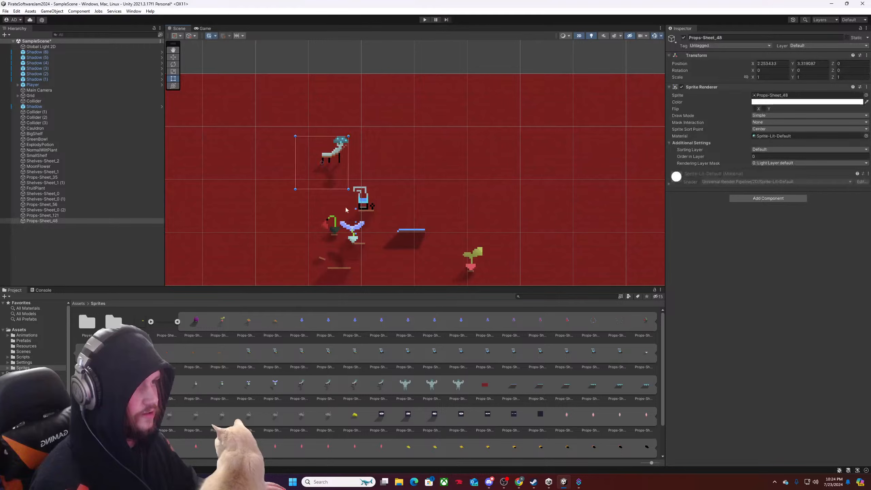
Place the Shelves-Sheet_2 sprite from the shelves sheet in the scene below the mushroom prop, at about X 2.22, Y 3.29.
{"action": "left_click", "coordinate": [177, 322]}
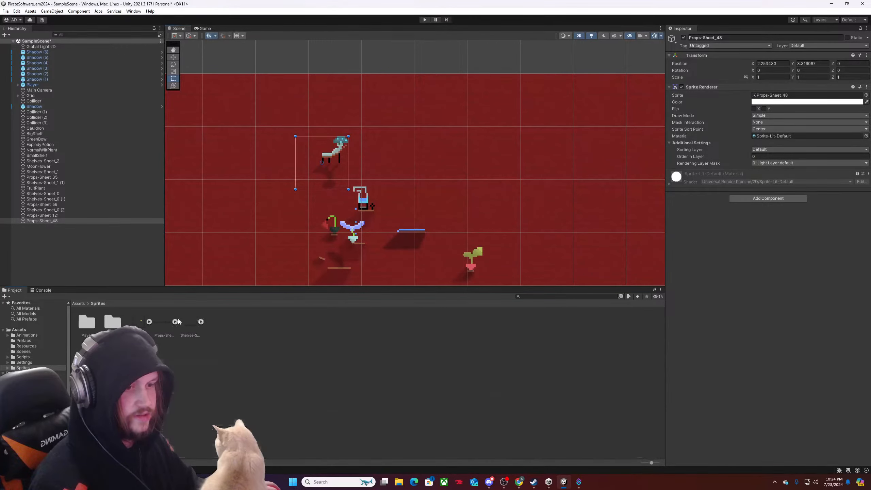
{"action": "left_click", "coordinate": [201, 322]}
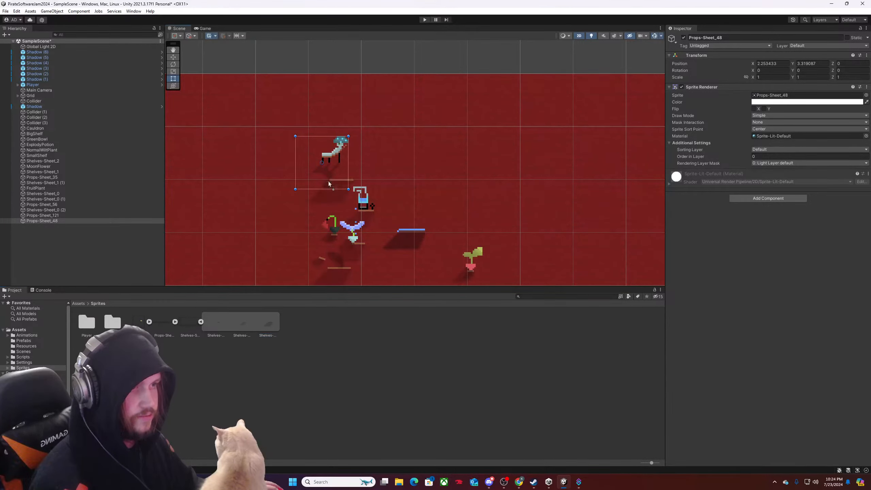
{"action": "left_click_drag", "start_coordinate": [326, 171], "coordinate": [322, 169]}
{"action": "scroll", "coordinate": [323, 189], "scroll_direction": "down", "scroll_amount": 6}
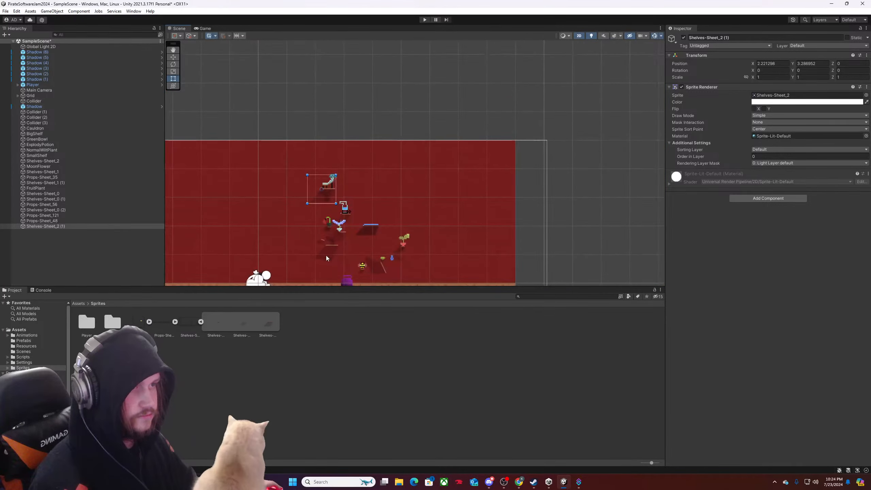
Separate the new shelf from the mushroom prop, moving the shelf to about X 0.72, Y 3.44 and the prop to about X 1.77, Y 3.08.
{"action": "left_click_drag", "start_coordinate": [359, 144], "coordinate": [397, 83]}
{"action": "left_click", "coordinate": [361, 146]}
{"action": "scroll", "coordinate": [305, 240], "scroll_direction": "up", "scroll_amount": 6}
{"action": "scroll", "coordinate": [323, 255], "scroll_direction": "down", "scroll_amount": 3}
{"action": "scroll", "coordinate": [398, 66], "scroll_direction": "down", "scroll_amount": 4}
{"action": "middle_click_drag", "start_coordinate": [399, 65], "coordinate": [339, 183]}
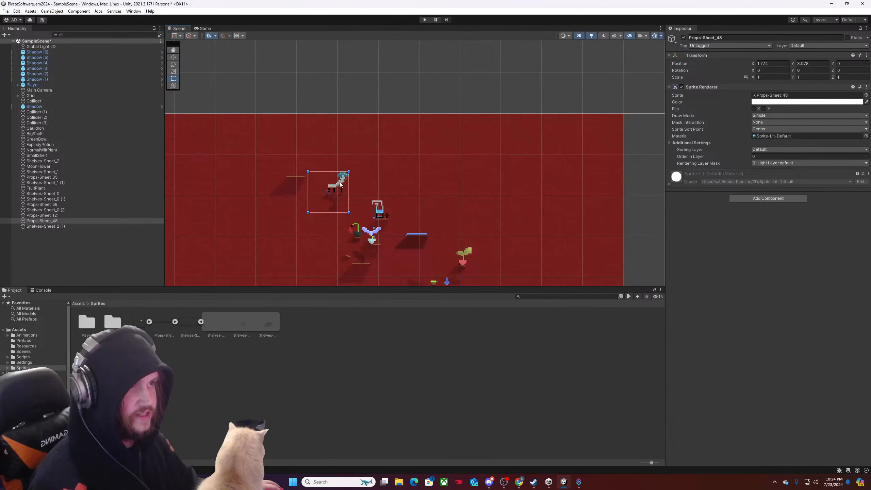
Set the mushroom prop's scale to 0.75 in both X and Y.
{"action": "left_click_drag", "start_coordinate": [353, 175], "coordinate": [359, 152]}
{"action": "key", "text": "ctrl+z"}
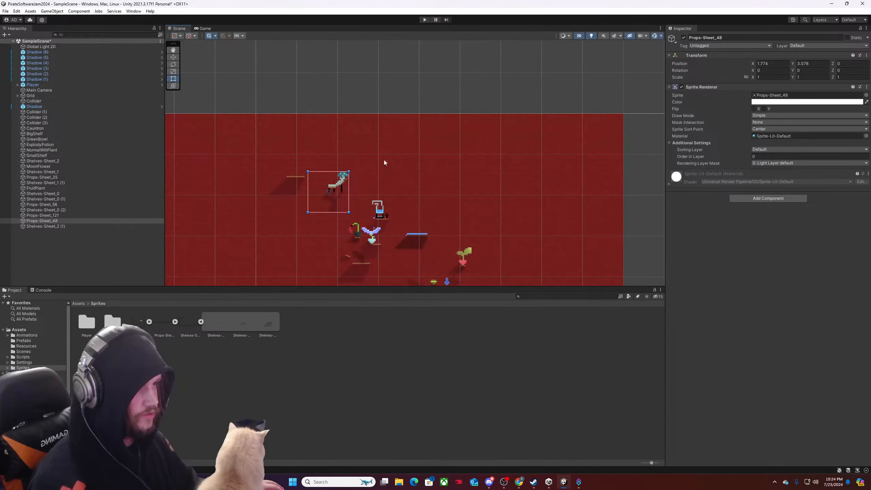
{"action": "left_click", "coordinate": [764, 78]}
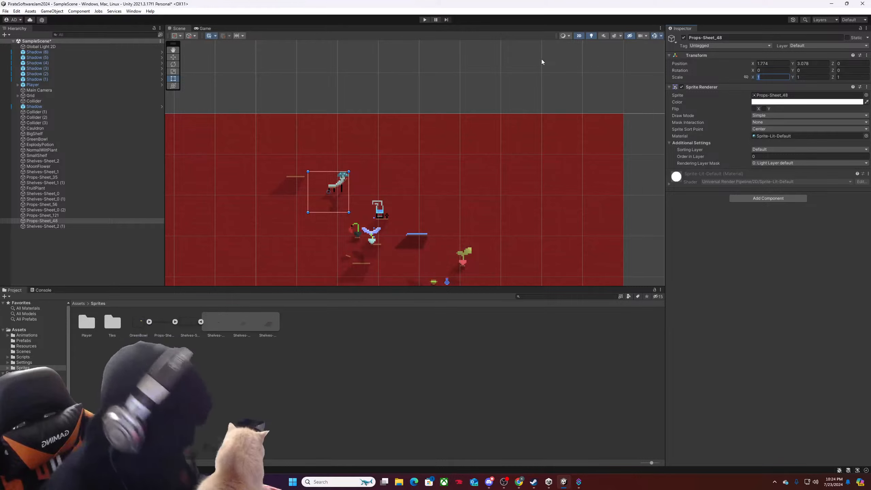
{"action": "type", "text": ".745"}
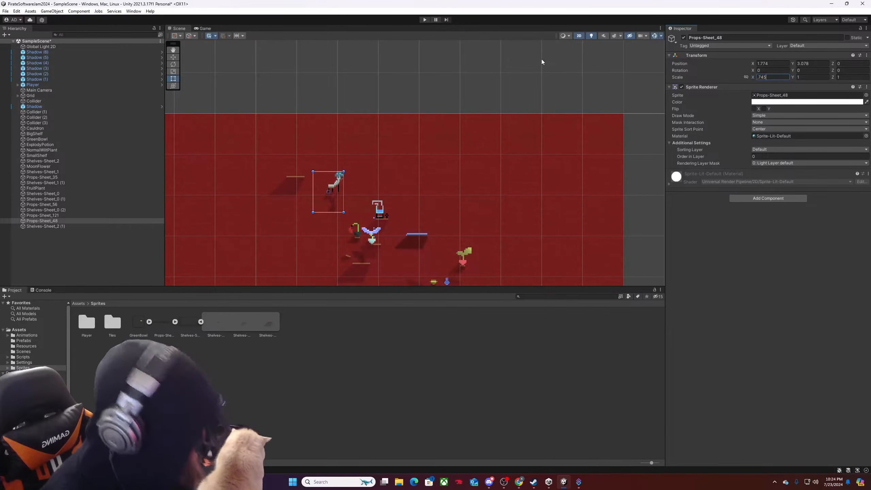
{"action": "key", "text": "BackSpace"}
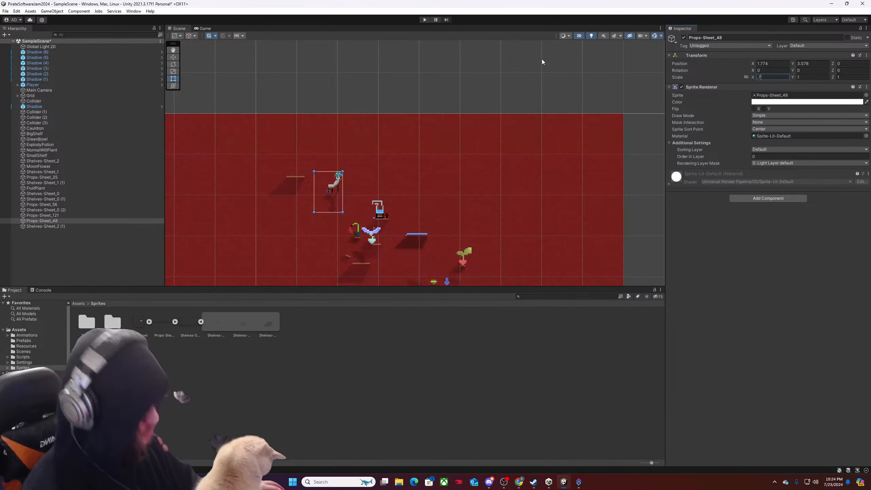
{"action": "type", "text": "5"}
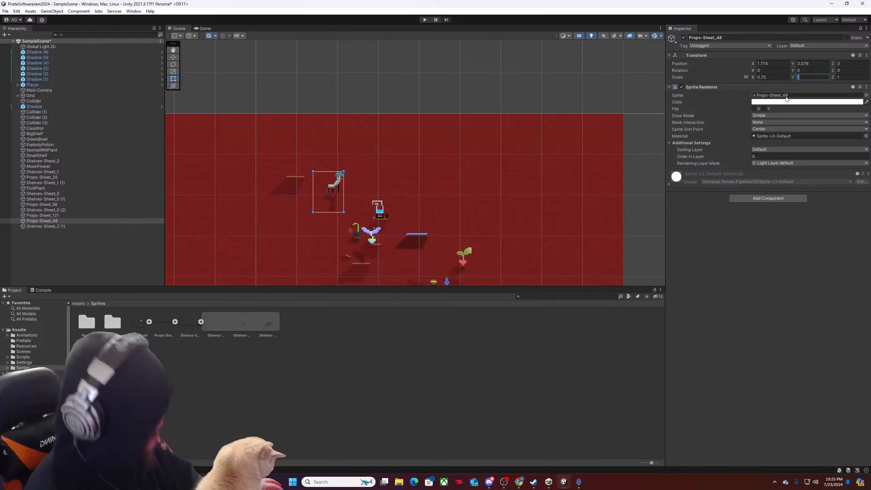
{"action": "type", "text": ".75"}
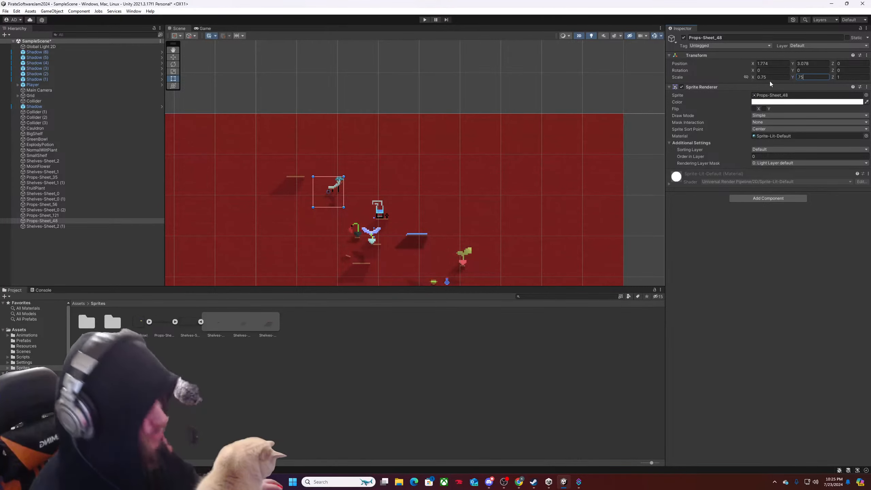
Move the new Shelves-Sheet_2 shelf directly beside the mushroom prop, on its right.
{"action": "left_click", "coordinate": [302, 178]}
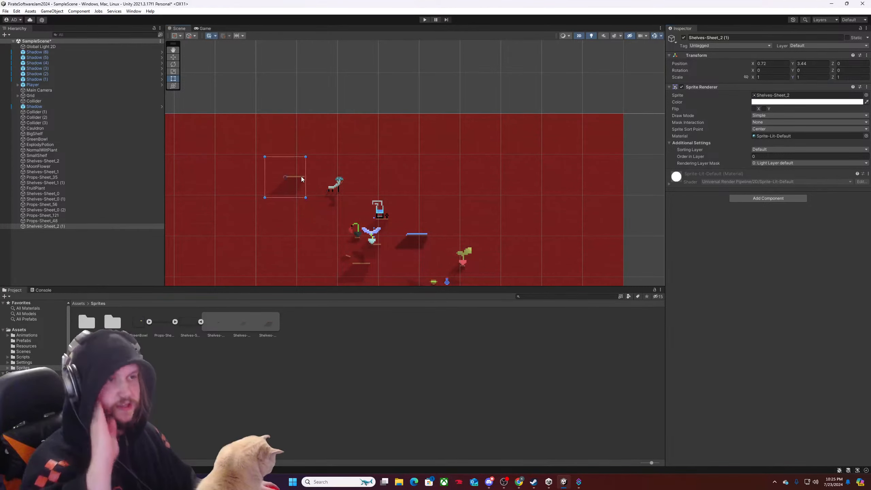
{"action": "left_click_drag", "start_coordinate": [300, 174], "coordinate": [360, 181]}
Set the mushroom prop's Order in Layer to 1.
{"action": "left_click", "coordinate": [331, 187]}
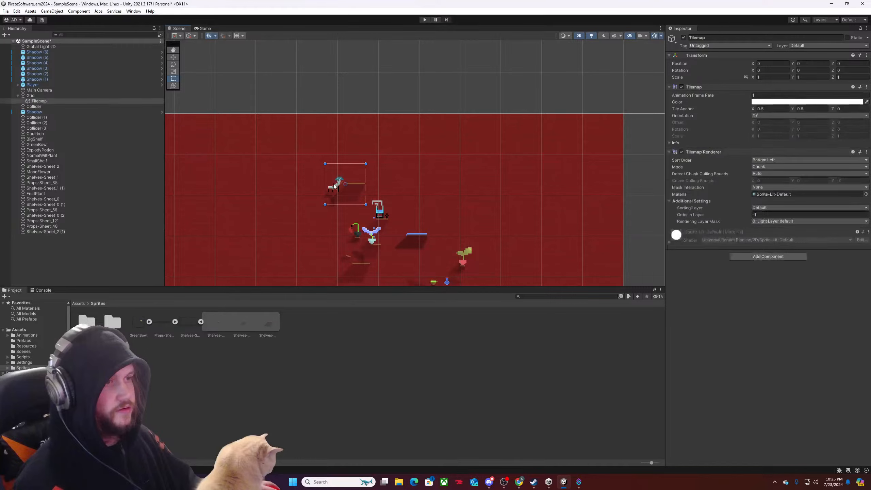
{"action": "left_click", "coordinate": [334, 190]}
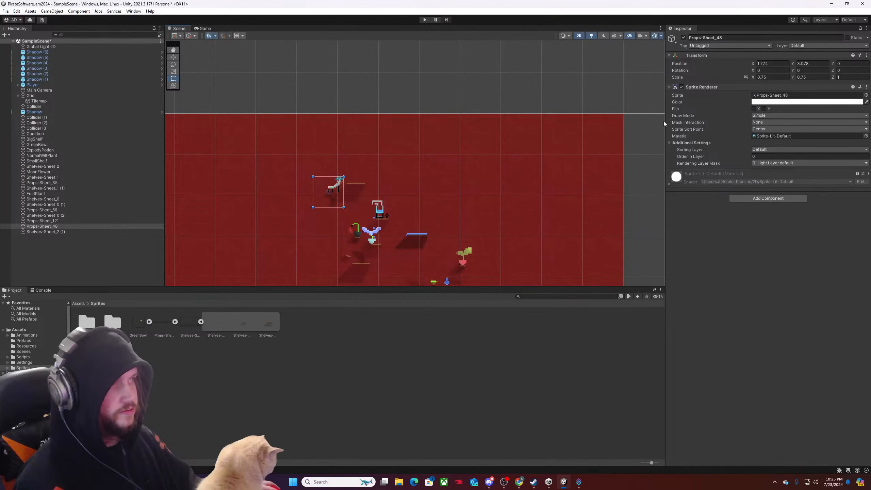
{"action": "left_click", "coordinate": [760, 156]}
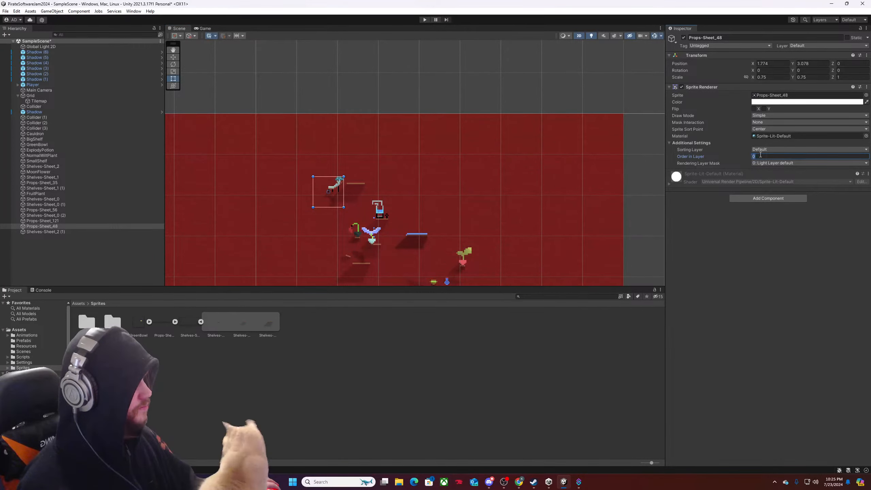
{"action": "type", "text": "1"}
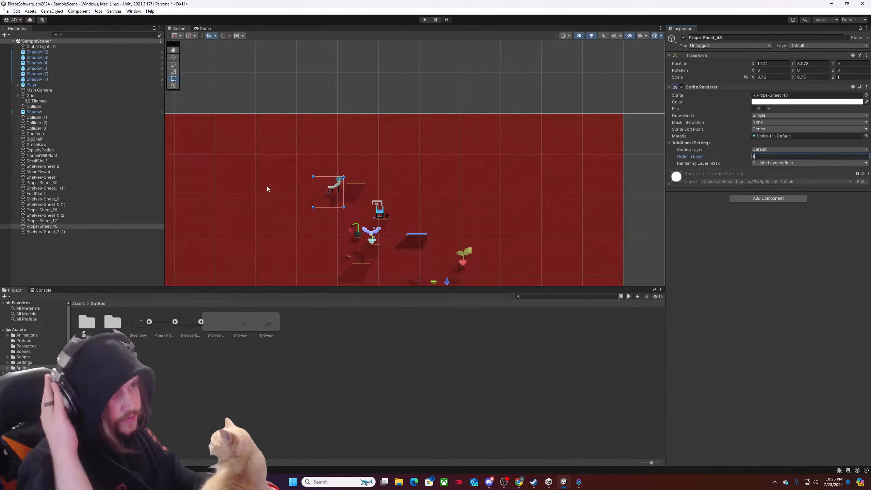
{"action": "left_click", "coordinate": [788, 267]}
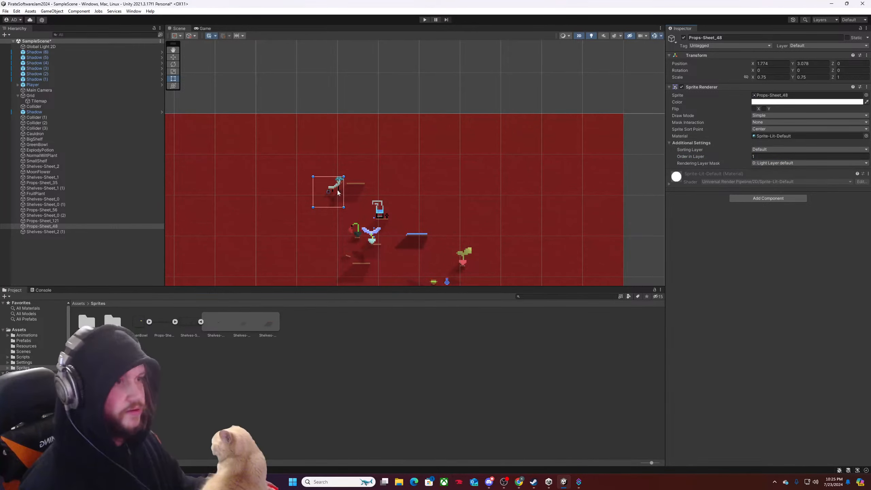
Move the mushroom prop onto its shelf, at about X 2.23, Y 3.30.
{"action": "scroll", "coordinate": [354, 188], "scroll_direction": "up", "scroll_amount": 6}
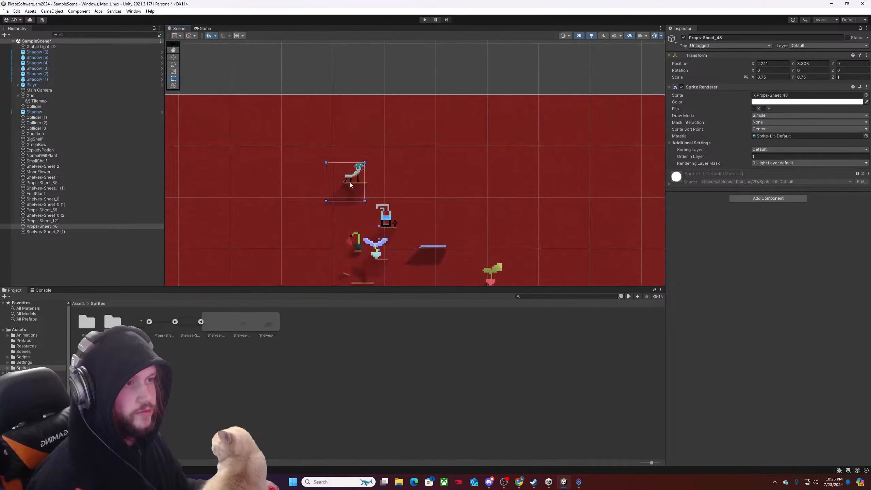
{"action": "left_click_drag", "start_coordinate": [356, 194], "coordinate": [353, 193]}
{"action": "scroll", "coordinate": [353, 194], "scroll_direction": "down", "scroll_amount": 4}
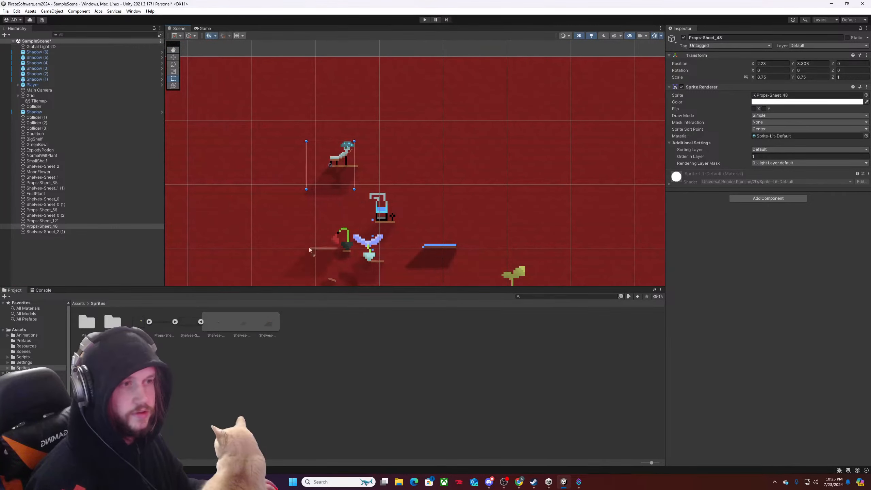
{"action": "left_click_drag", "start_coordinate": [356, 168], "coordinate": [361, 182]}
{"action": "scroll", "coordinate": [358, 183], "scroll_direction": "up", "scroll_amount": 5}
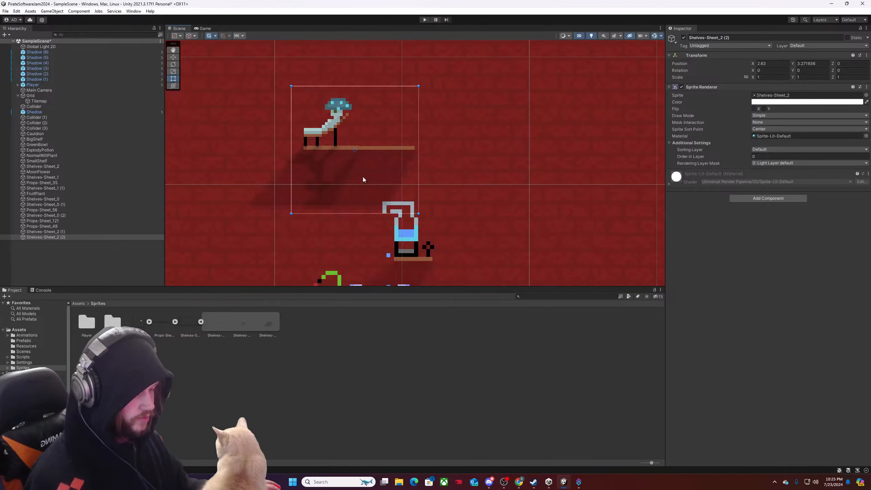
{"action": "key", "text": "Delete"}
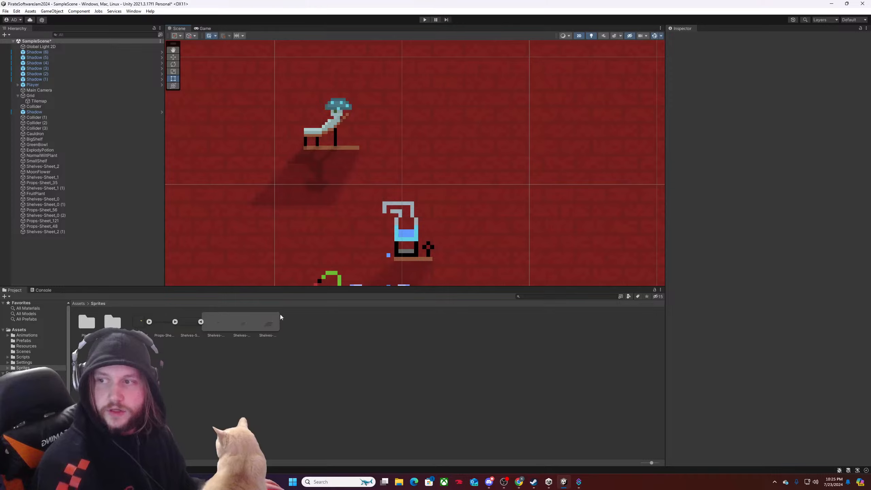
Place the Props-Sheet_55 sprite from the props sheet in the open wall area right of the mushroom prop, at about X 4.19, Y 3.47.
{"action": "left_click", "coordinate": [175, 321]}
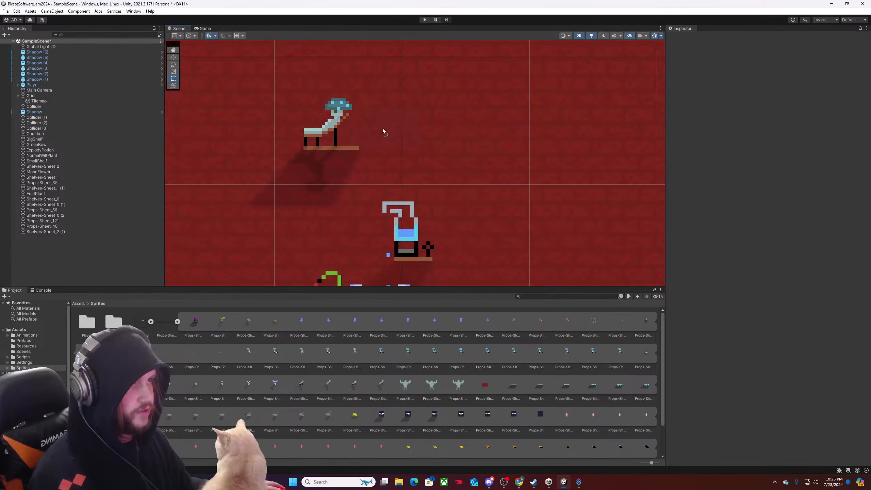
{"action": "left_click_drag", "start_coordinate": [386, 124], "coordinate": [500, 142]}
{"action": "scroll", "coordinate": [390, 155], "scroll_direction": "down", "scroll_amount": 14}
{"action": "scroll", "coordinate": [465, 148], "scroll_direction": "down", "scroll_amount": 9}
{"action": "middle_click_drag", "start_coordinate": [465, 147], "coordinate": [334, 182]}
{"action": "scroll", "coordinate": [332, 181], "scroll_direction": "up", "scroll_amount": 3}
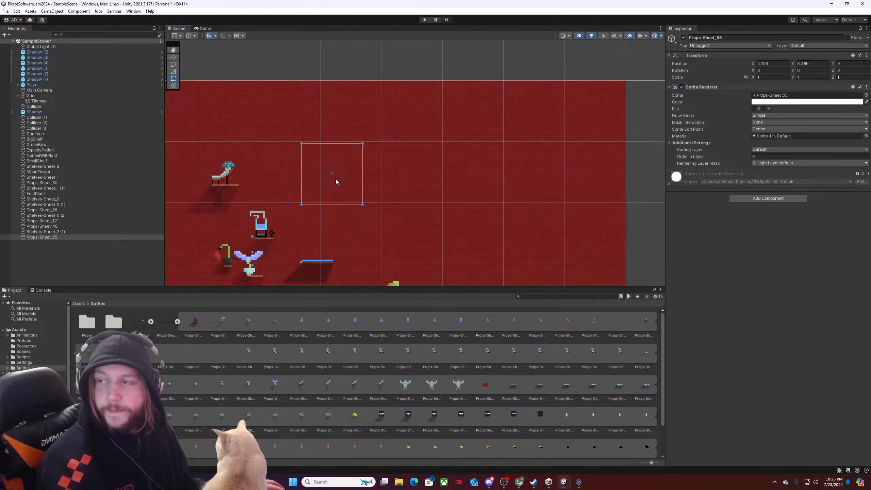
Move the Props-Sheet_55 sprite beside the mushroom prop, at about X 2.88, Y 3.42.
{"action": "scroll", "coordinate": [336, 180], "scroll_direction": "down", "scroll_amount": 3}
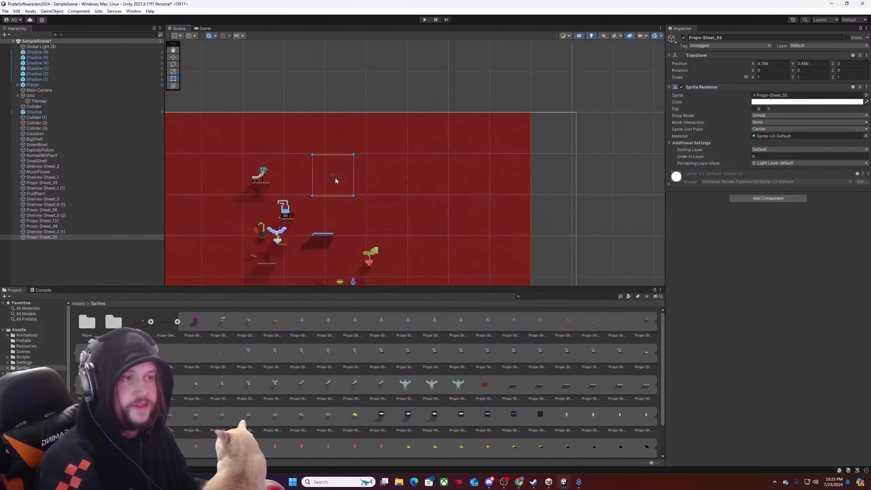
{"action": "left_click_drag", "start_coordinate": [337, 179], "coordinate": [284, 187]}
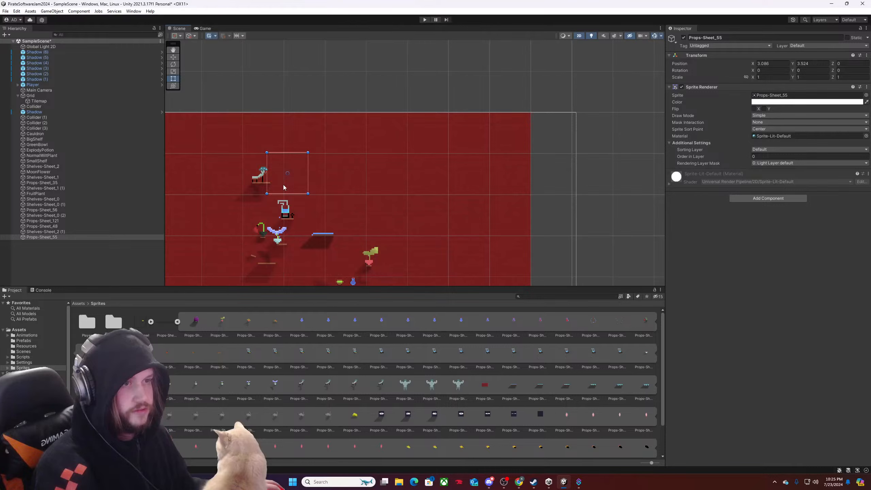
{"action": "scroll", "coordinate": [284, 188], "scroll_direction": "up", "scroll_amount": 6}
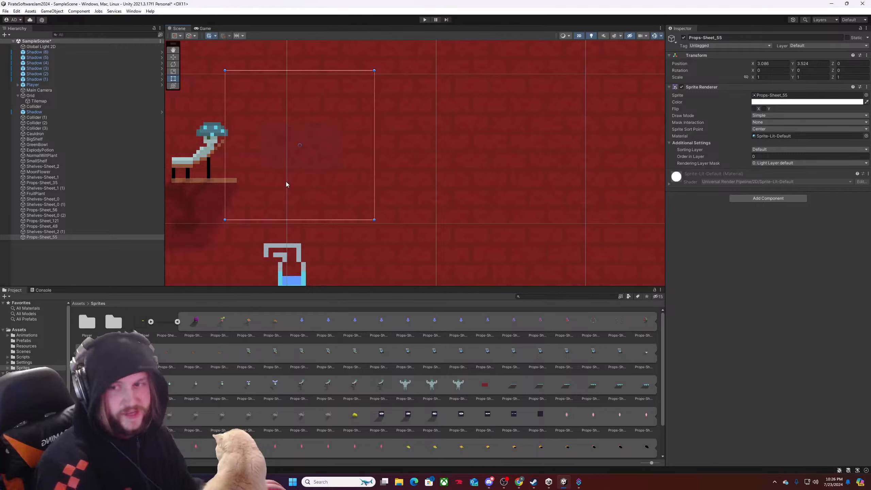
{"action": "key", "text": "Delete"}
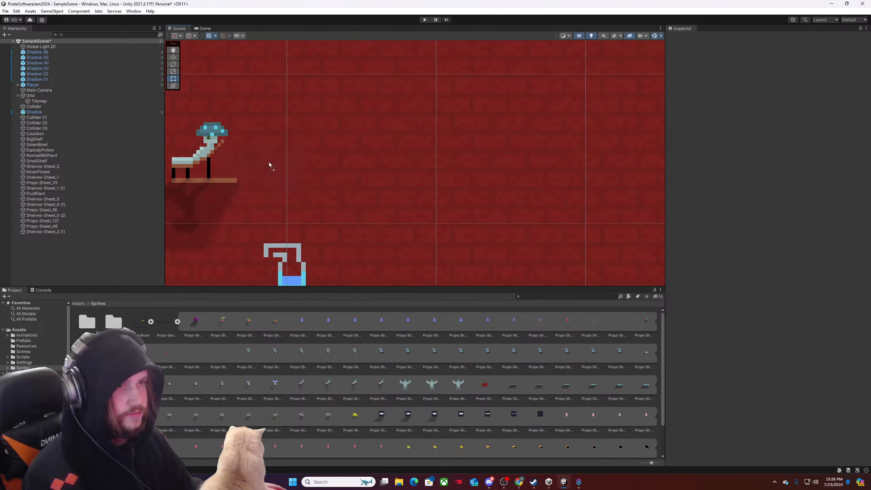
{"action": "key", "text": "ctrl+z"}
Try green, grey and purple color tints on the Props-Sheet_55 sprite, and return its color to white FFFFFF.
{"action": "left_click", "coordinate": [760, 102]}
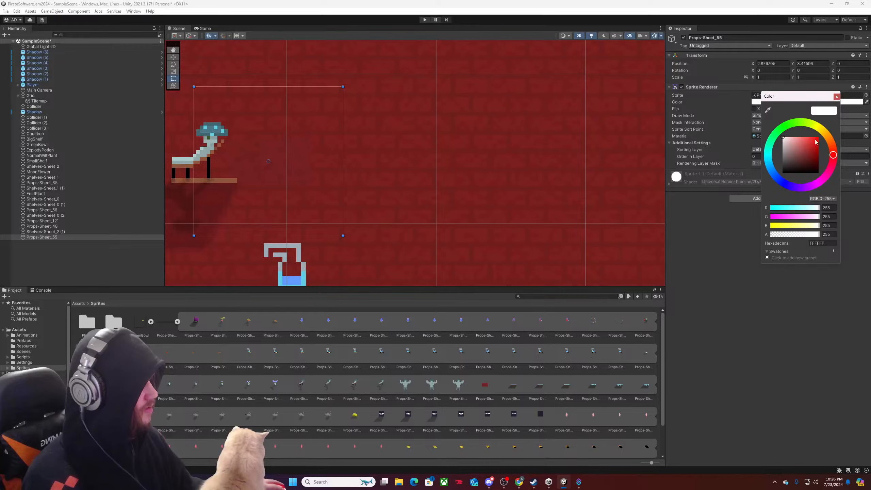
{"action": "mouse_move", "coordinate": [833, 154]}
{"action": "left_mouse_down"}
{"action": "mouse_move", "coordinate": [823, 129]}
{"action": "mouse_move", "coordinate": [787, 114]}
{"action": "mouse_move", "coordinate": [764, 176]}
{"action": "mouse_move", "coordinate": [753, 142]}
{"action": "mouse_move", "coordinate": [833, 128]}
{"action": "mouse_move", "coordinate": [809, 121]}
{"action": "mouse_move", "coordinate": [770, 148]}
{"action": "mouse_move", "coordinate": [795, 190]}
{"action": "mouse_move", "coordinate": [814, 185]}
{"action": "mouse_move", "coordinate": [783, 187]}
{"action": "mouse_move", "coordinate": [752, 165]}
{"action": "left_mouse_up"}
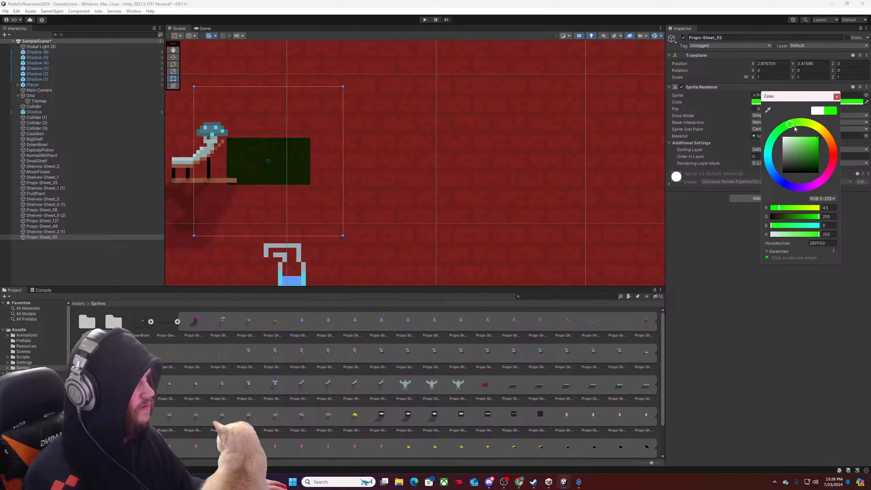
{"action": "mouse_move", "coordinate": [809, 144]}
{"action": "left_mouse_down"}
{"action": "mouse_move", "coordinate": [796, 139]}
{"action": "mouse_move", "coordinate": [800, 150]}
{"action": "mouse_move", "coordinate": [801, 121]}
{"action": "mouse_move", "coordinate": [822, 132]}
{"action": "mouse_move", "coordinate": [822, 180]}
{"action": "mouse_move", "coordinate": [799, 188]}
{"action": "mouse_move", "coordinate": [777, 180]}
{"action": "mouse_move", "coordinate": [772, 133]}
{"action": "mouse_move", "coordinate": [769, 161]}
{"action": "mouse_move", "coordinate": [788, 182]}
{"action": "mouse_move", "coordinate": [775, 132]}
{"action": "mouse_move", "coordinate": [796, 121]}
{"action": "left_mouse_up"}
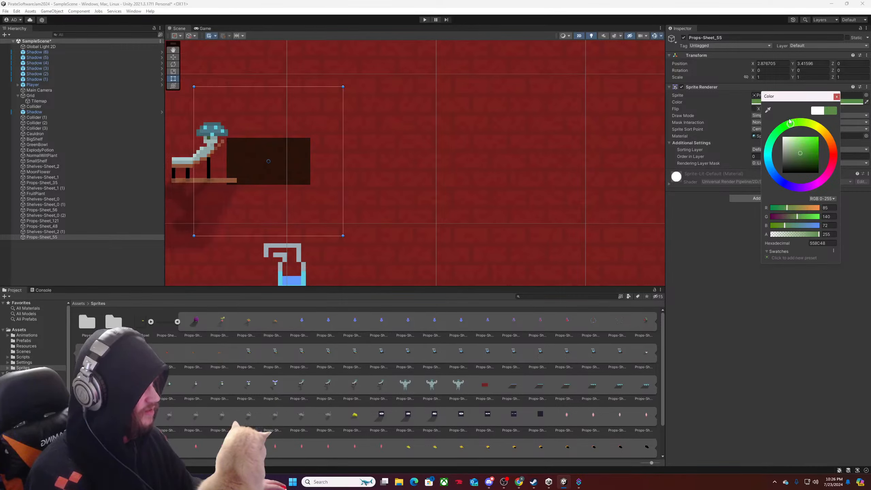
{"action": "left_click_drag", "start_coordinate": [799, 158], "coordinate": [801, 152]}
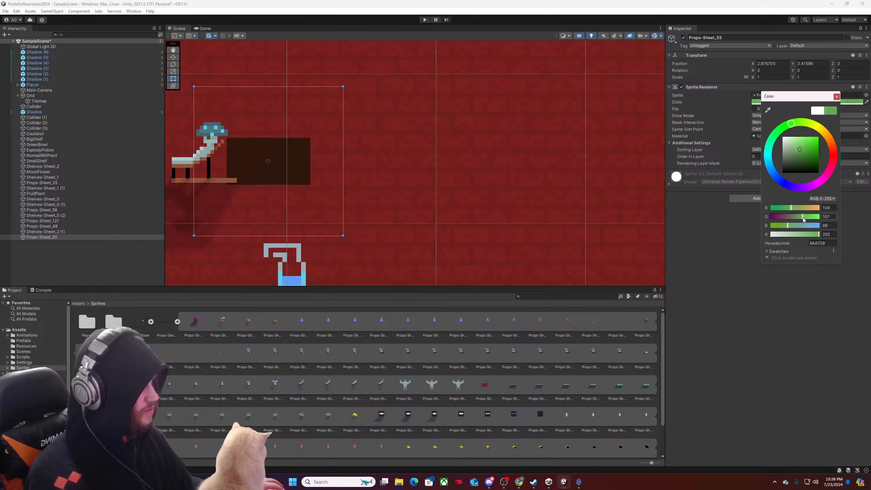
{"action": "mouse_move", "coordinate": [803, 220]}
{"action": "left_mouse_down"}
{"action": "mouse_move", "coordinate": [797, 228]}
{"action": "mouse_move", "coordinate": [799, 216]}
{"action": "left_mouse_up"}
{"action": "left_click_drag", "start_coordinate": [799, 208], "coordinate": [800, 208]}
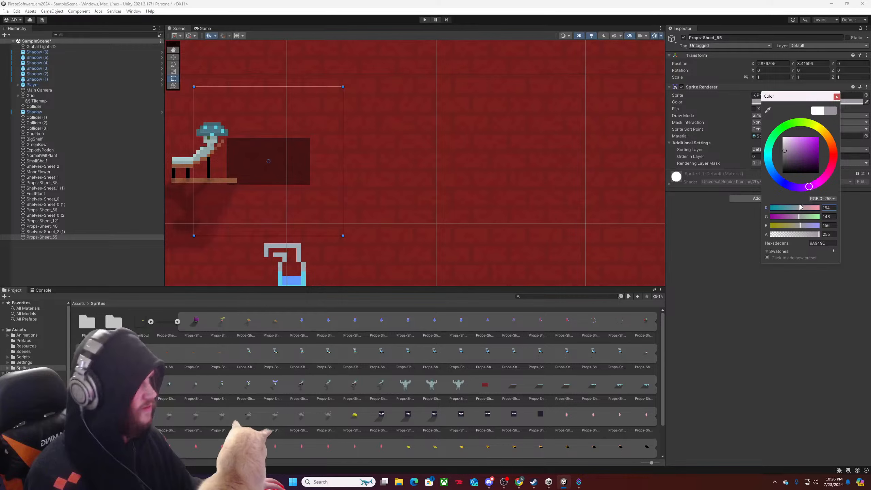
{"action": "mouse_move", "coordinate": [789, 151]}
{"action": "left_mouse_down"}
{"action": "mouse_move", "coordinate": [825, 155]}
{"action": "mouse_move", "coordinate": [812, 156]}
{"action": "left_mouse_up"}
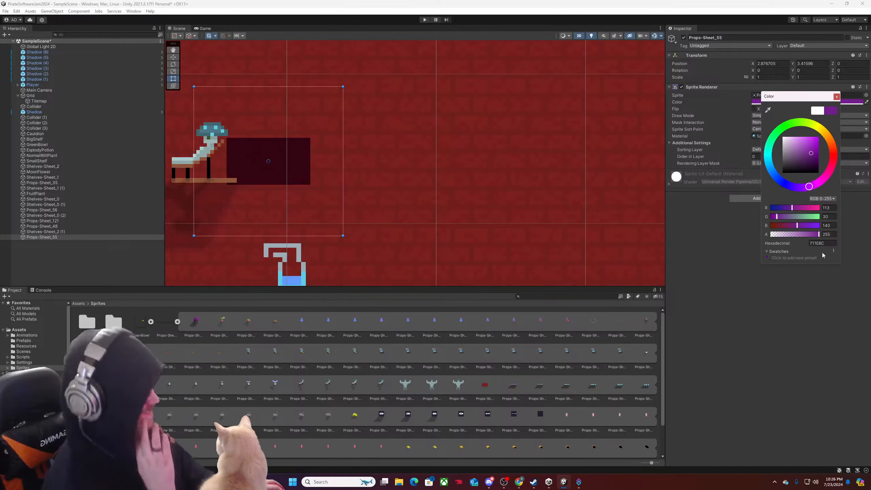
{"action": "mouse_move", "coordinate": [811, 160]}
{"action": "left_mouse_down"}
{"action": "mouse_move", "coordinate": [792, 172]}
{"action": "mouse_move", "coordinate": [784, 130]}
{"action": "left_mouse_up"}
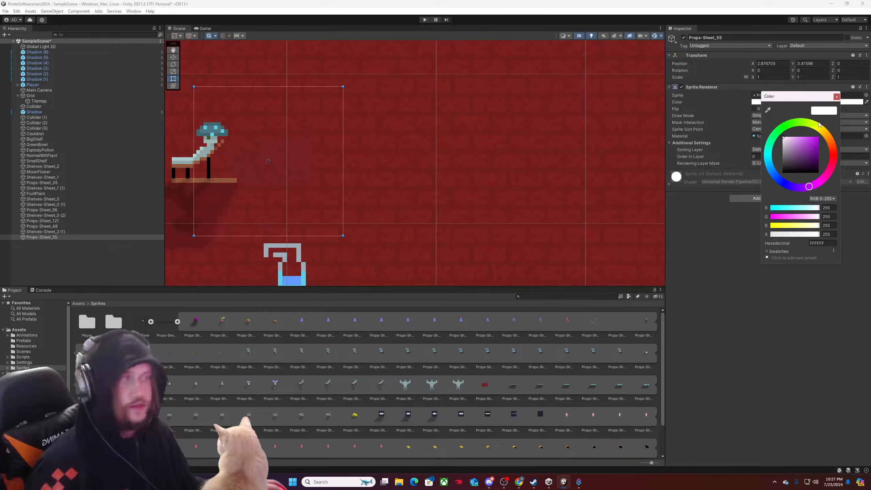
{"action": "left_click", "coordinate": [837, 97]}
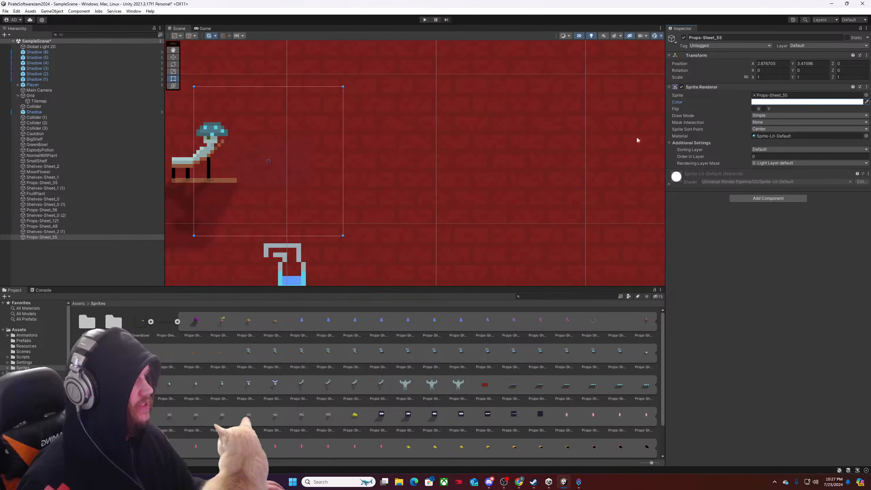
Move the Props-Sheet_55 sprite to the open wall right of the mushroom prop, at about X 4.02, Y 3.50.
{"action": "scroll", "coordinate": [234, 178], "scroll_direction": "up", "scroll_amount": 3}
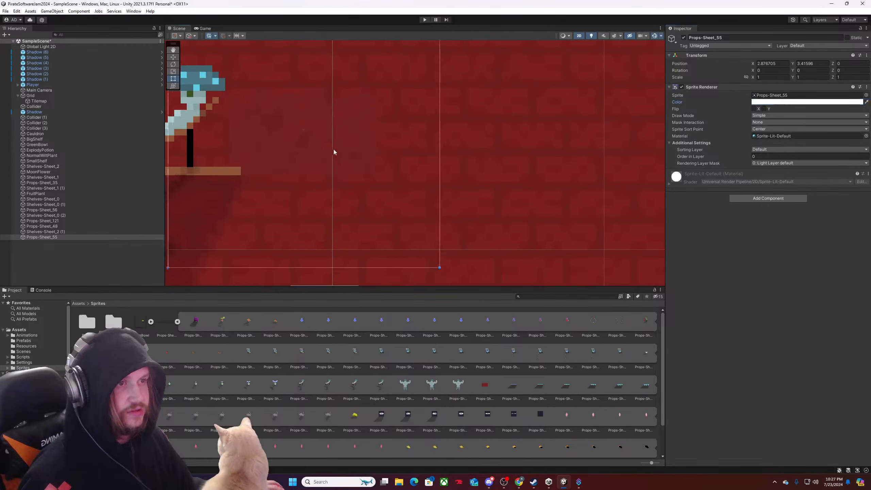
{"action": "mouse_move", "coordinate": [334, 150]}
{"action": "left_mouse_down"}
{"action": "mouse_move", "coordinate": [348, 126]}
{"action": "mouse_move", "coordinate": [332, 144]}
{"action": "left_mouse_up"}
{"action": "scroll", "coordinate": [330, 146], "scroll_direction": "down", "scroll_amount": 5}
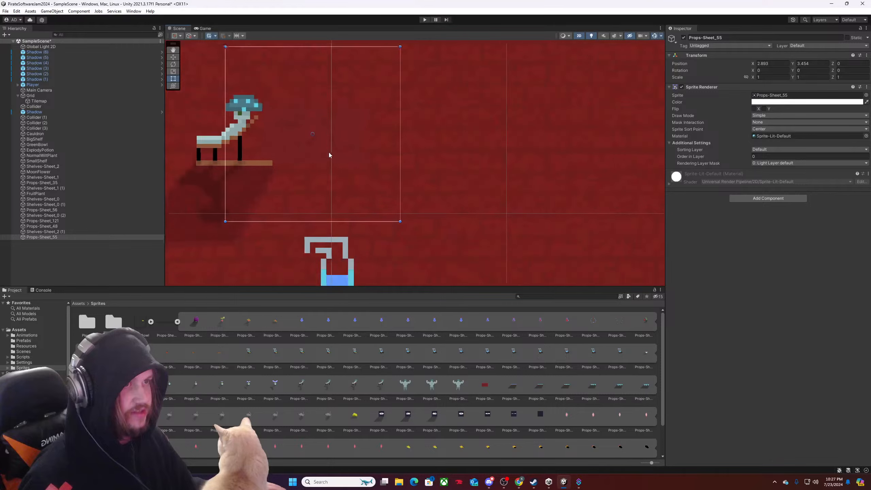
{"action": "scroll", "coordinate": [328, 160], "scroll_direction": "down", "scroll_amount": 1}
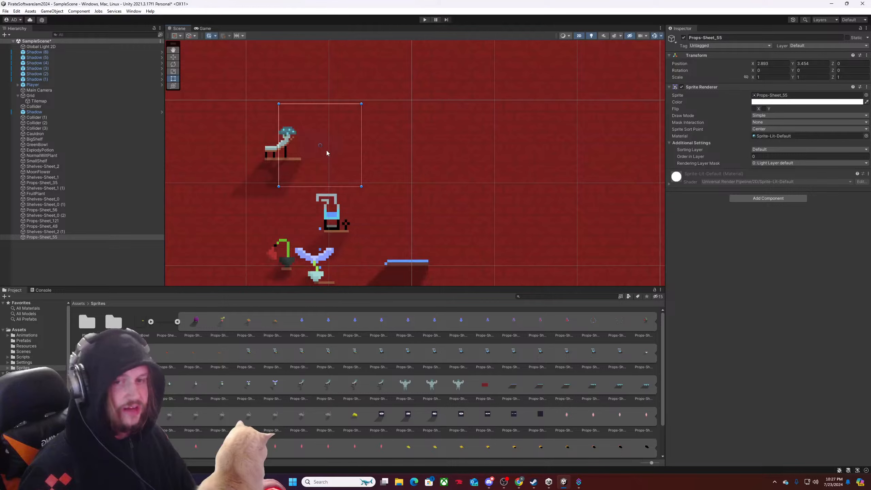
{"action": "left_click_drag", "start_coordinate": [327, 151], "coordinate": [422, 147]}
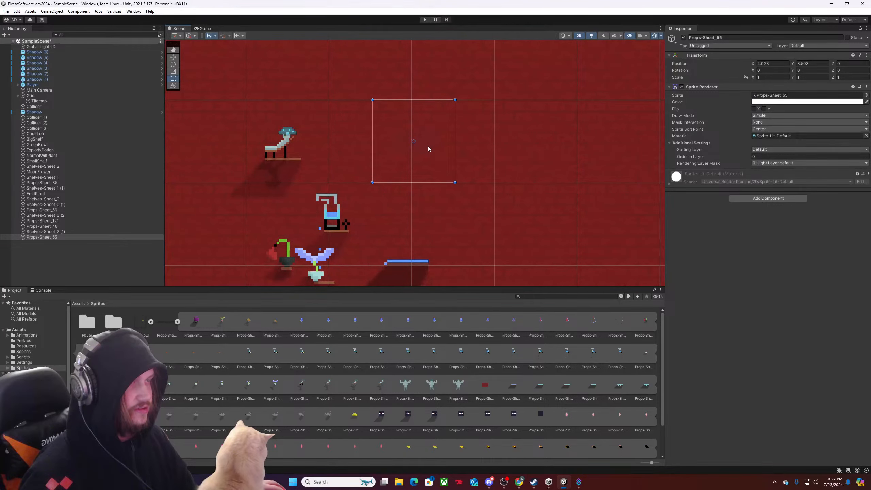
{"action": "scroll", "coordinate": [433, 149], "scroll_direction": "down", "scroll_amount": 5}
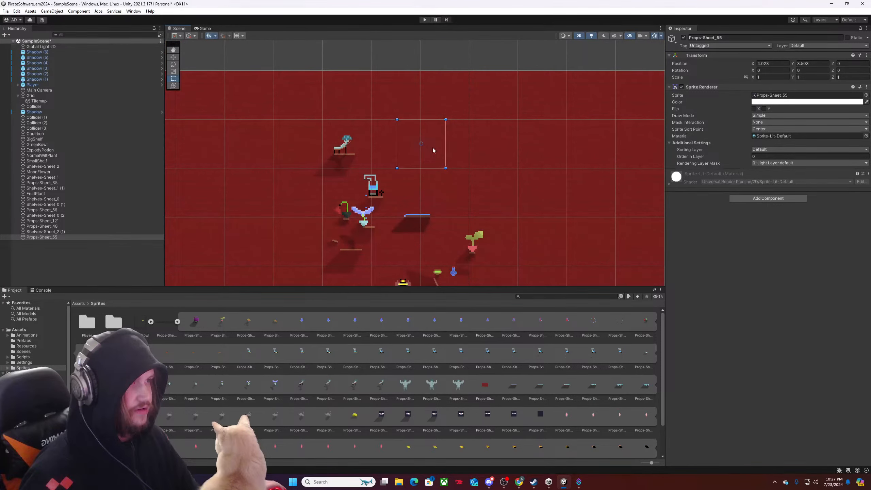
Widen the shelf under the mushroom prop to an X scale of 1.84 and shift it slightly left to about X 2.18.
{"action": "scroll", "coordinate": [391, 151], "scroll_direction": "up", "scroll_amount": 4}
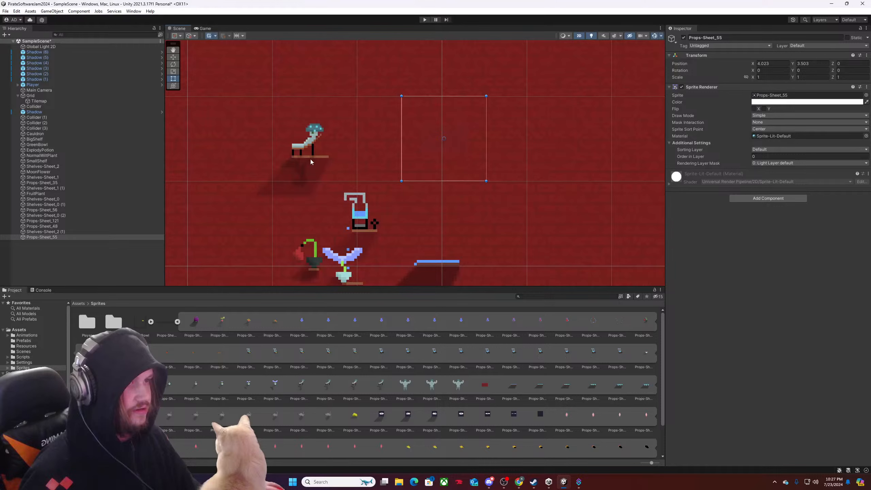
{"action": "left_click", "coordinate": [313, 160]}
{"action": "left_click", "coordinate": [316, 159]}
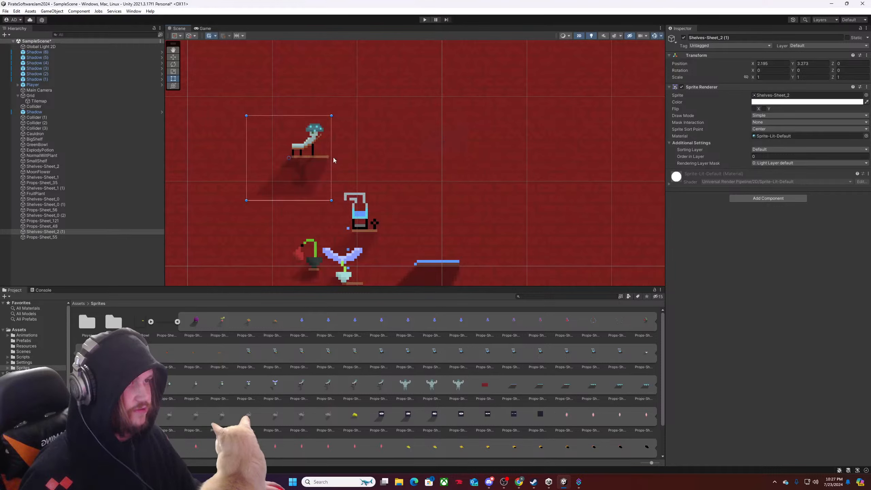
{"action": "left_click_drag", "start_coordinate": [331, 157], "coordinate": [375, 158]}
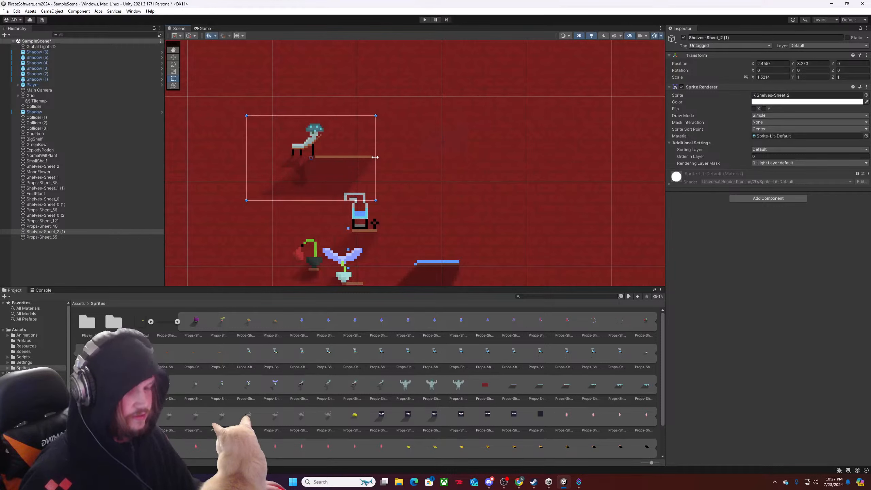
{"action": "key", "text": "ctrl+z"}
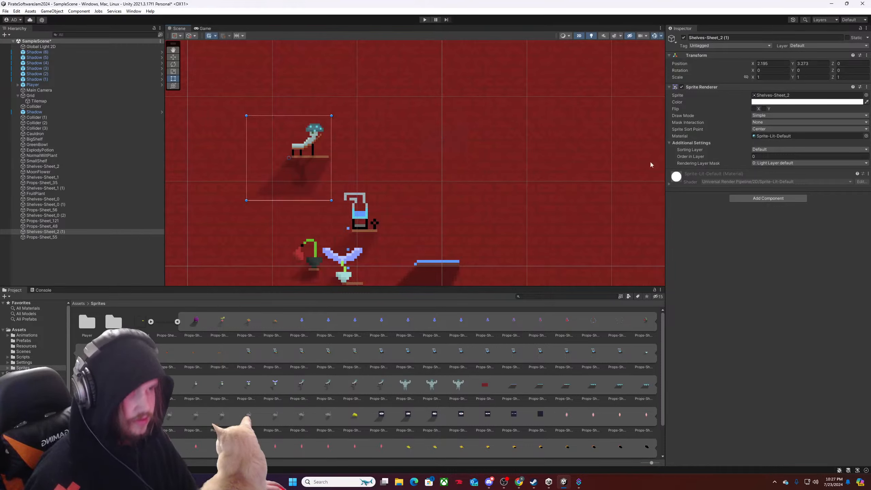
{"action": "left_click", "coordinate": [754, 77]}
{"action": "left_click_drag", "start_coordinate": [754, 79], "coordinate": [765, 79]}
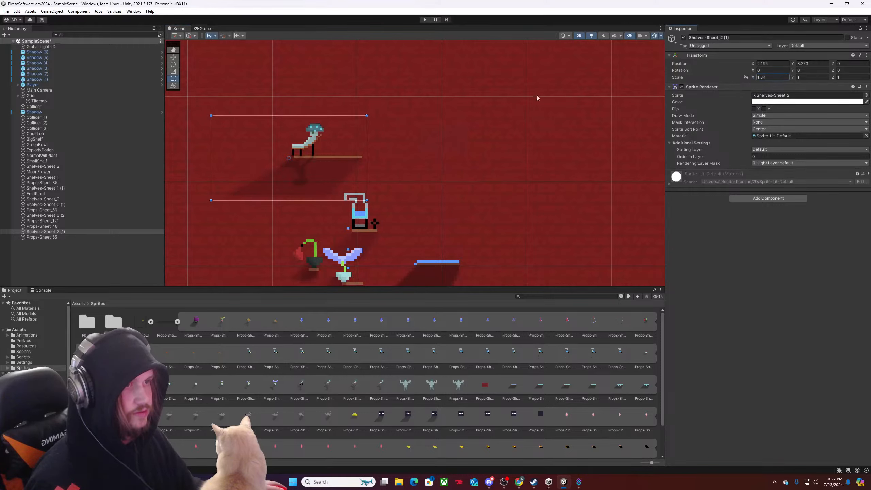
{"action": "left_click_drag", "start_coordinate": [351, 157], "coordinate": [348, 157]}
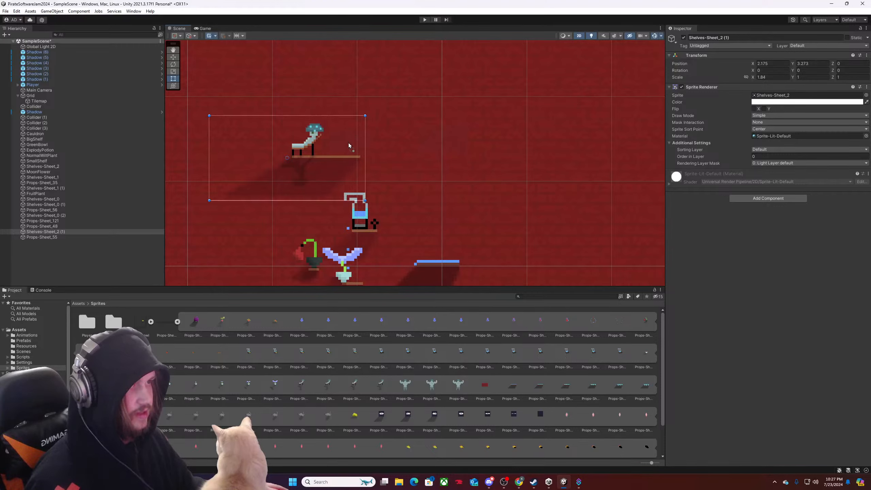
Try placing a second Props-Sheet_55 sprite above the widened shelf, at about X 2.89, Y 3.46, and undo it.
{"action": "left_click_drag", "start_coordinate": [349, 143], "coordinate": [349, 144]}
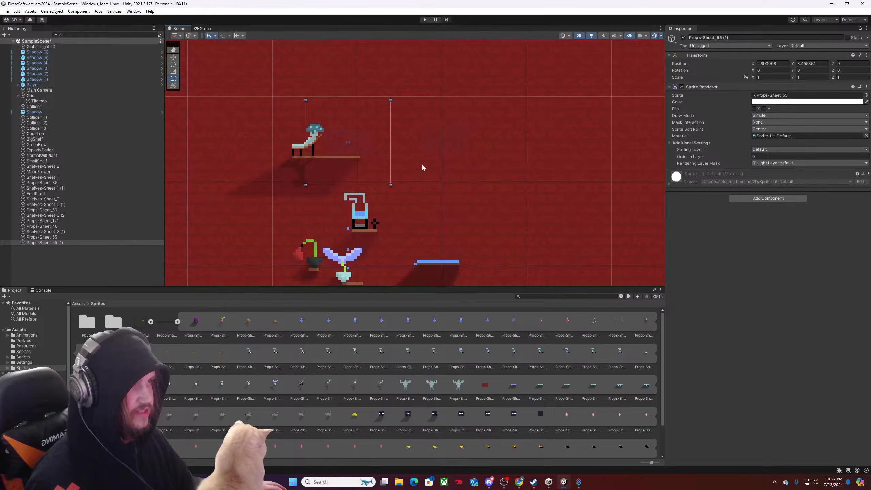
{"action": "key", "text": "ctrl+z"}
Add a 2D Square sprite as a child of the Props-Sheet_55 sprite.
{"action": "left_click", "coordinate": [452, 138]}
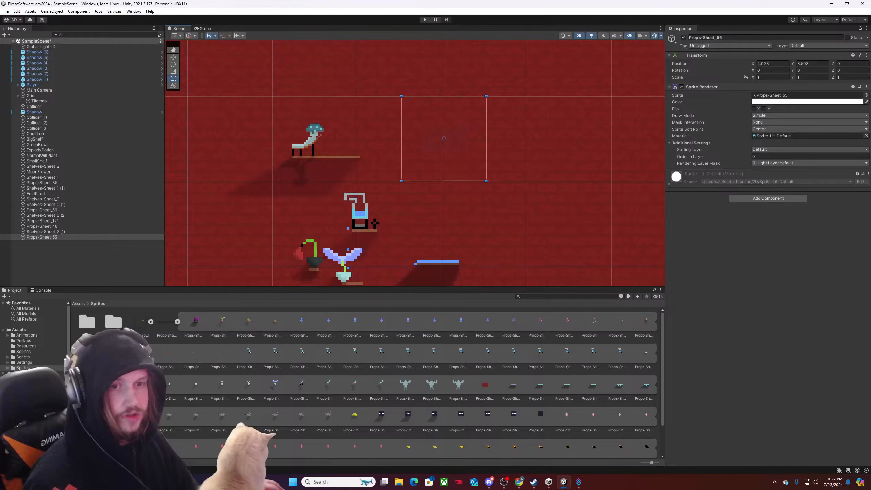
{"action": "right_click", "coordinate": [38, 236]}
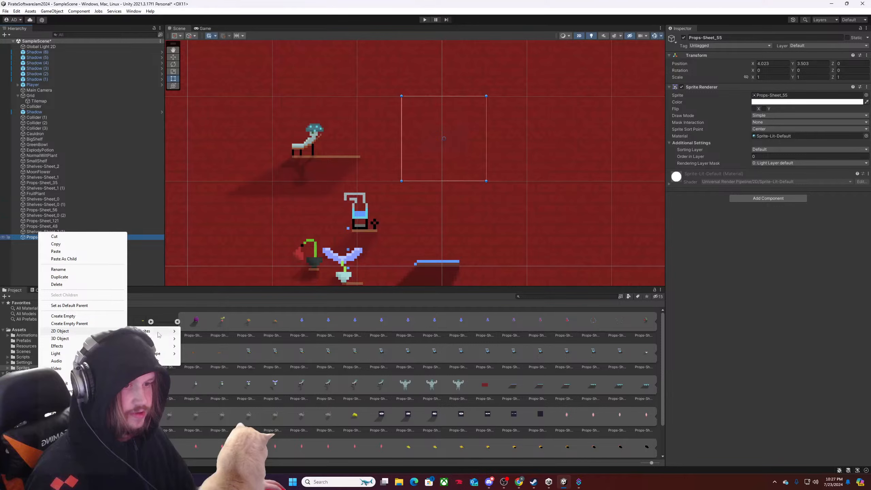
{"action": "mouse_move", "coordinate": [164, 331]}
{"action": "left_click", "coordinate": [198, 339]}
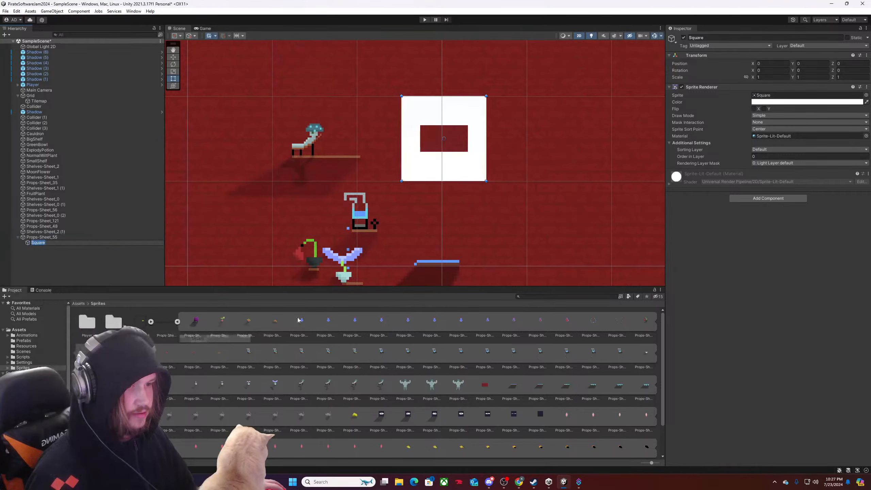
Set the Square sprite's color to black.
{"action": "left_click", "coordinate": [766, 150]}
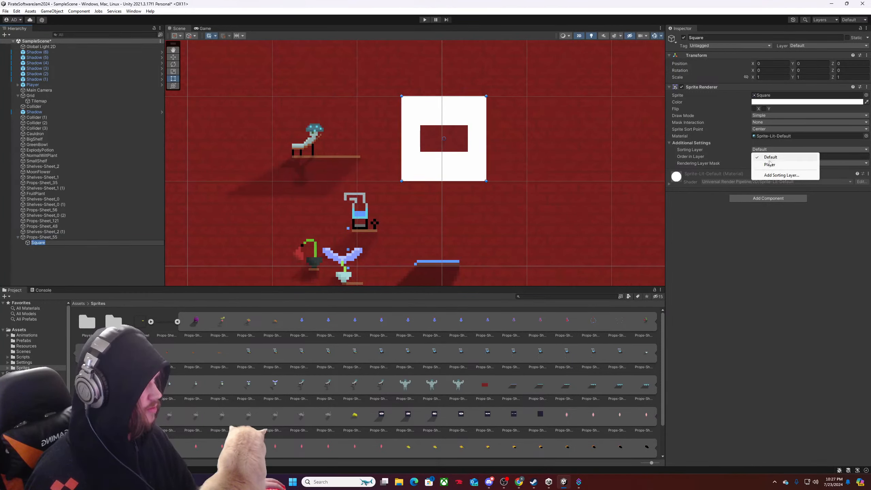
{"action": "left_click", "coordinate": [757, 137]}
{"action": "left_click", "coordinate": [767, 103]}
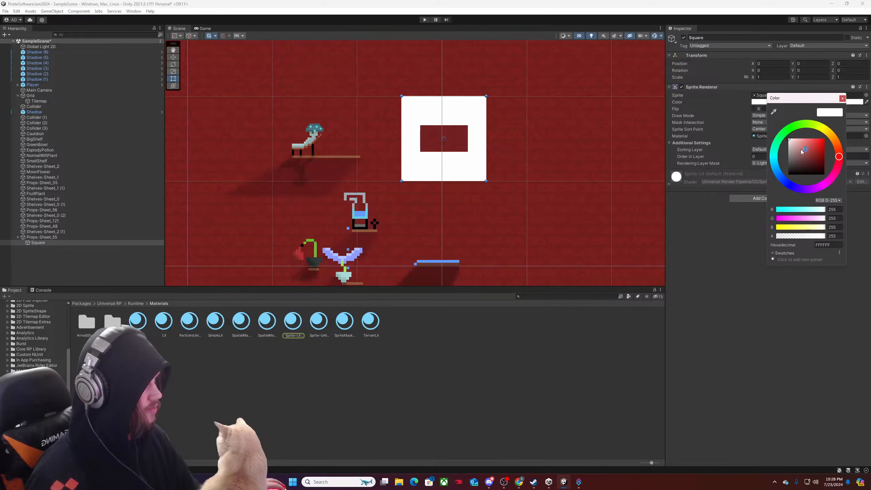
{"action": "left_click_drag", "start_coordinate": [801, 149], "coordinate": [762, 200]}
{"action": "left_click", "coordinate": [843, 99]}
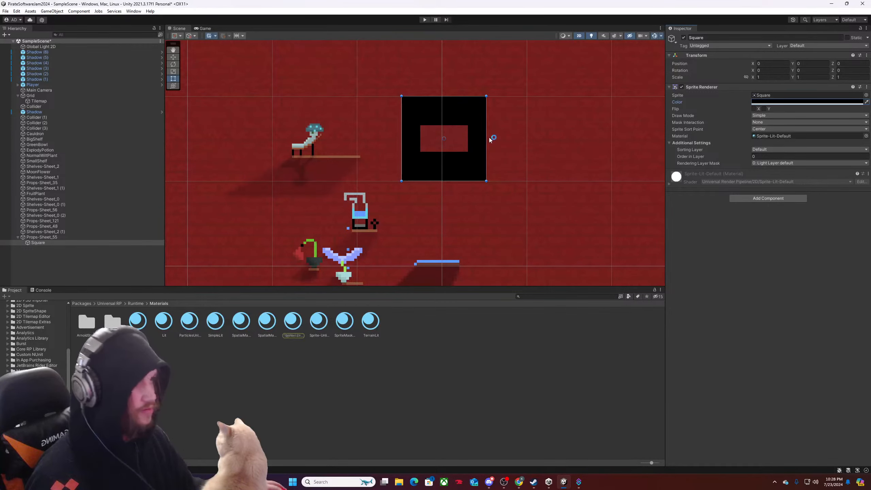
Shrink the black Square to fit closely around the Props-Sheet_55 picture, at a scale of about 0.56 by 0.34.
{"action": "left_click_drag", "start_coordinate": [486, 137], "coordinate": [470, 137]}
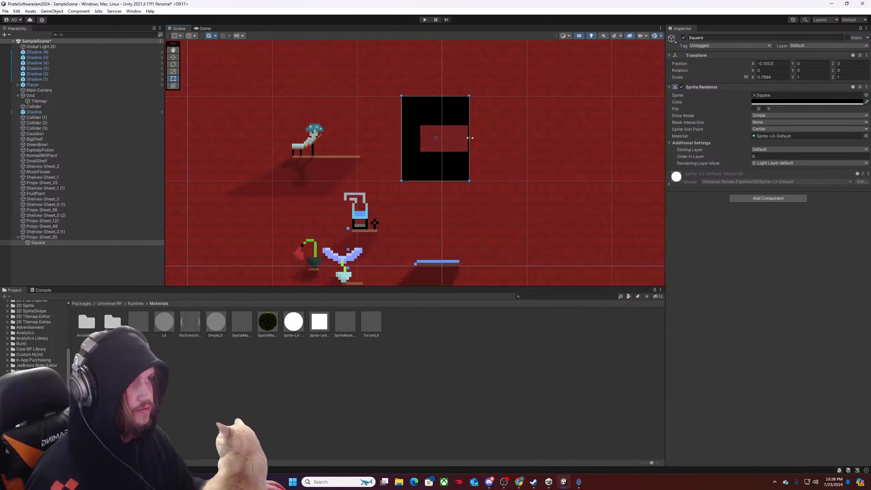
{"action": "left_click_drag", "start_coordinate": [409, 144], "coordinate": [419, 142]}
{"action": "left_click_drag", "start_coordinate": [451, 99], "coordinate": [451, 124]}
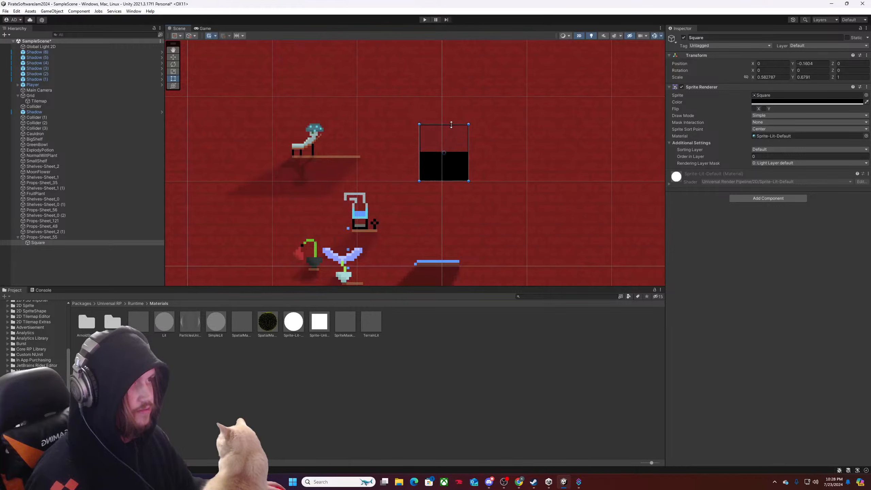
{"action": "left_click_drag", "start_coordinate": [449, 181], "coordinate": [451, 155]}
{"action": "scroll", "coordinate": [452, 154], "scroll_direction": "up", "scroll_amount": 3}
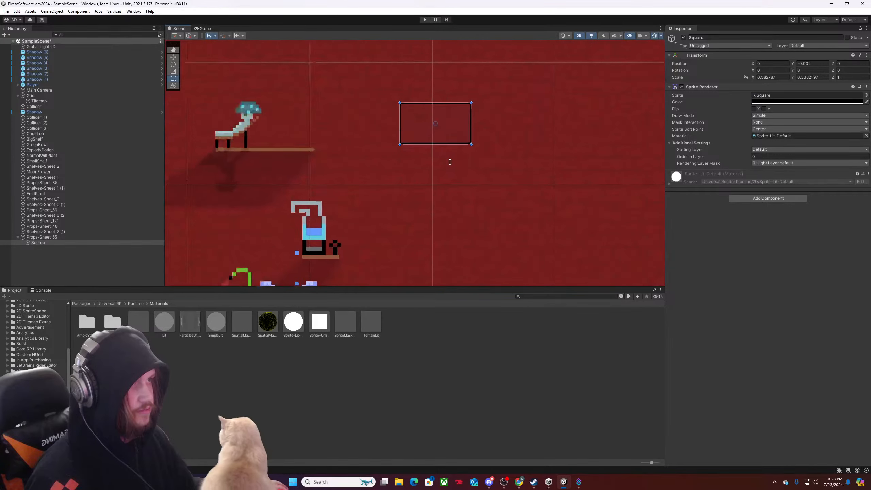
Widen the black Square to an X scale of about 0.606 and set its position to X 0, Y 0.
{"action": "left_click", "coordinate": [476, 118]}
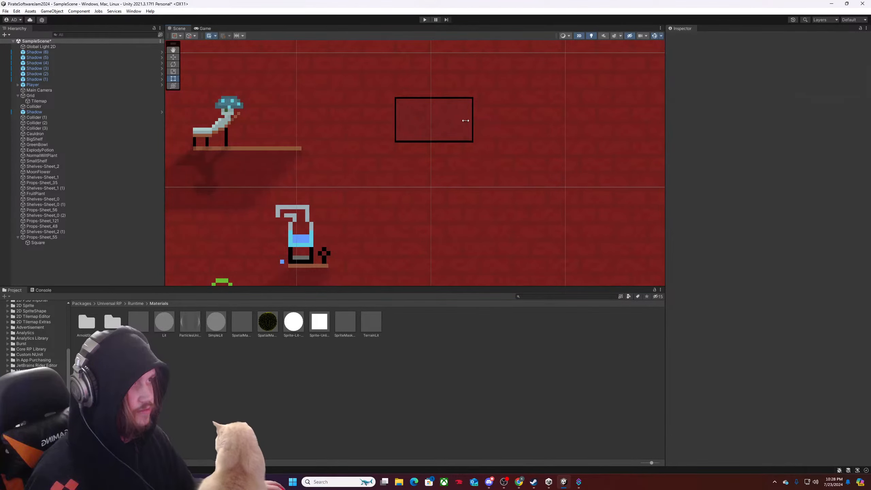
{"action": "left_click", "coordinate": [445, 122]}
{"action": "scroll", "coordinate": [474, 120], "scroll_direction": "up", "scroll_amount": 3}
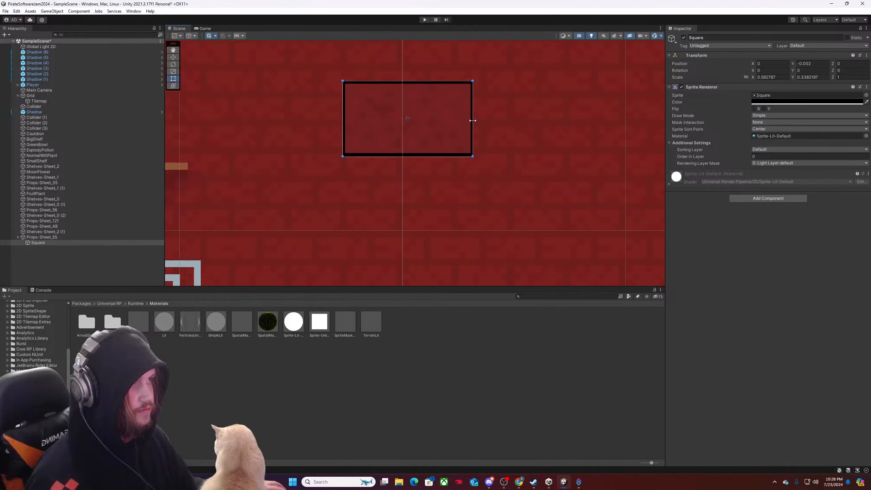
{"action": "left_click_drag", "start_coordinate": [474, 120], "coordinate": [477, 120]}
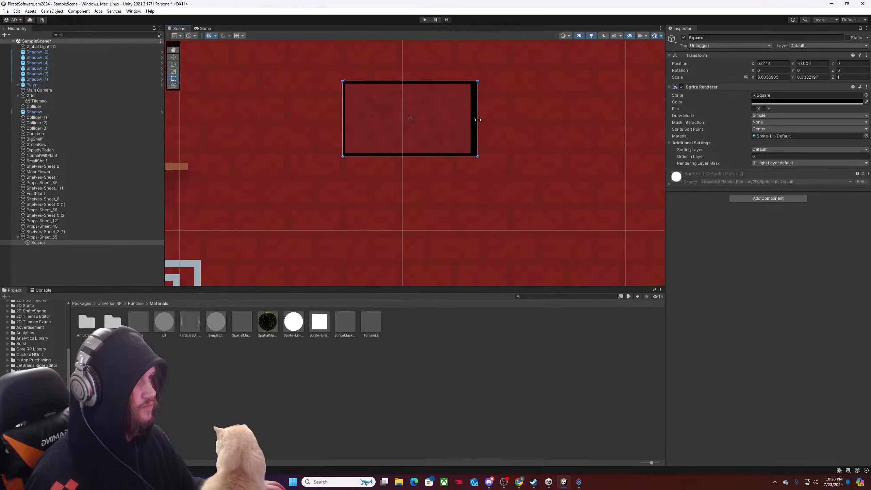
{"action": "left_click", "coordinate": [771, 64]}
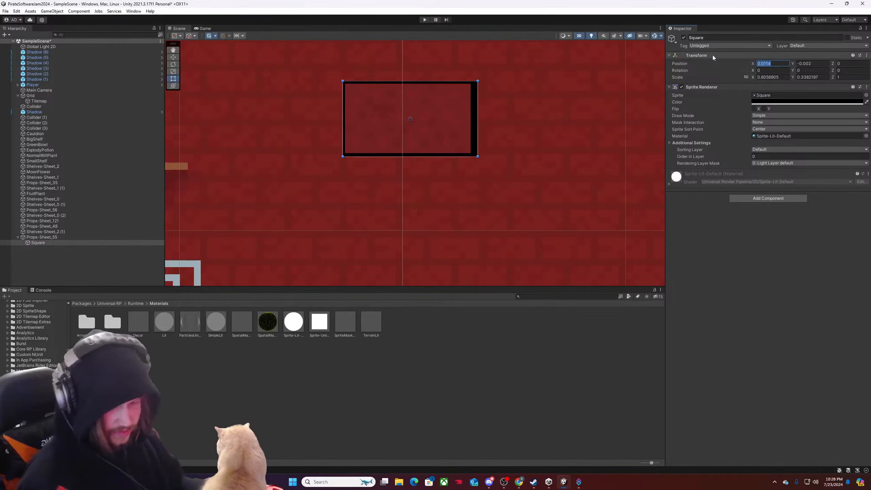
{"action": "type", "text": ".0"}
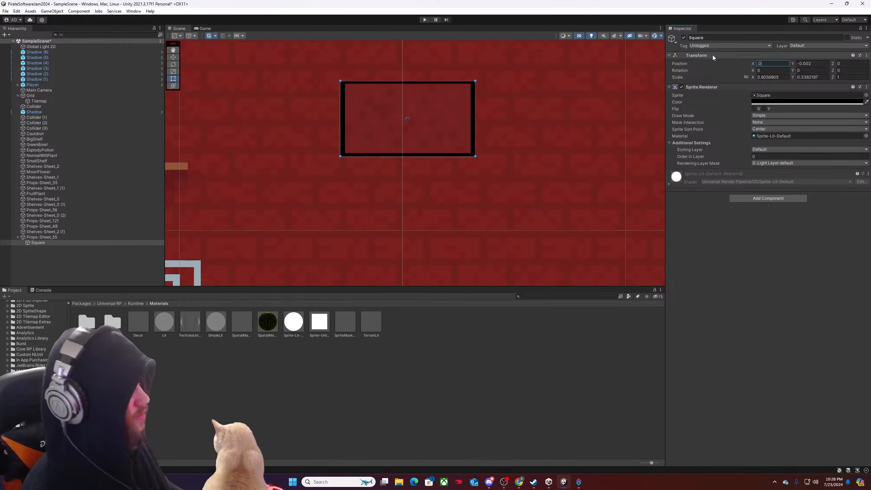
{"action": "type", "text": "1"}
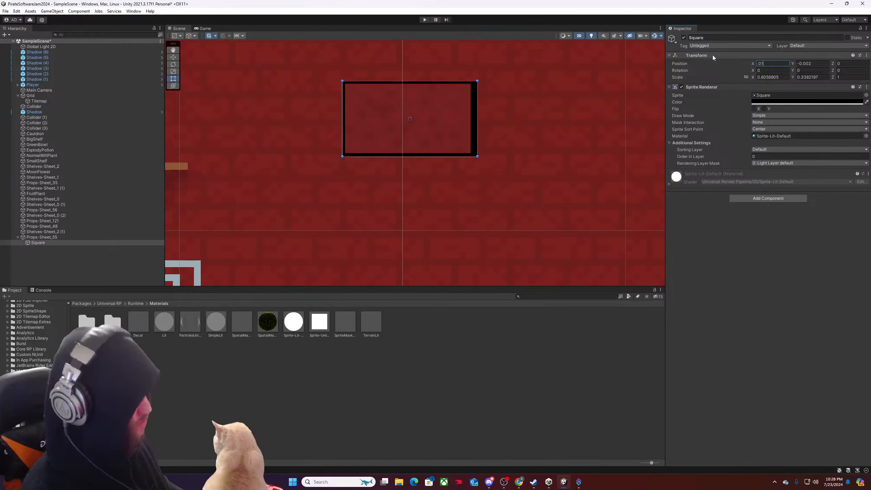
{"action": "key", "text": "BackSpace"}
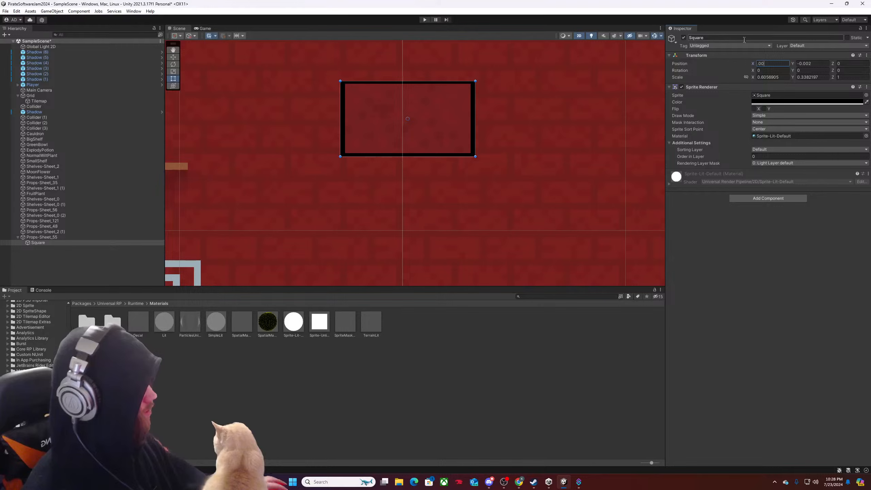
{"action": "left_click", "coordinate": [809, 64]}
{"action": "type", "text": "0"}
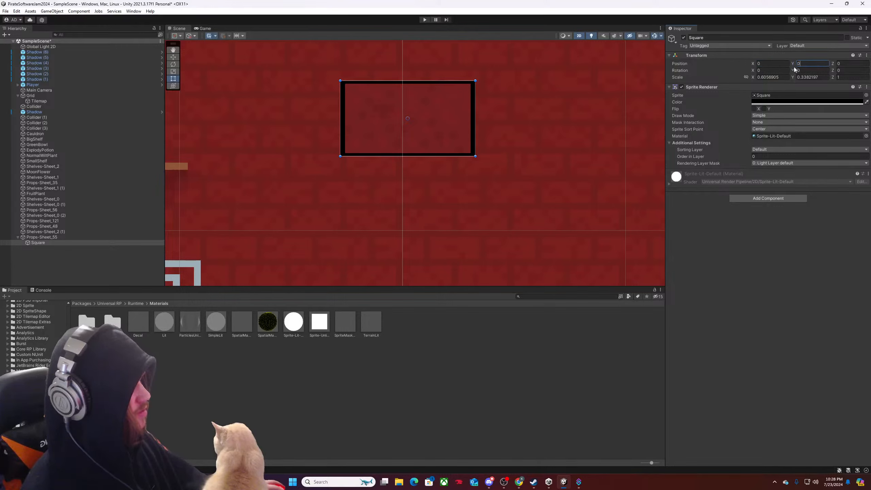
Try several X scales for the black Square and settle on 0.61 for even side borders.
{"action": "left_click", "coordinate": [780, 78]}
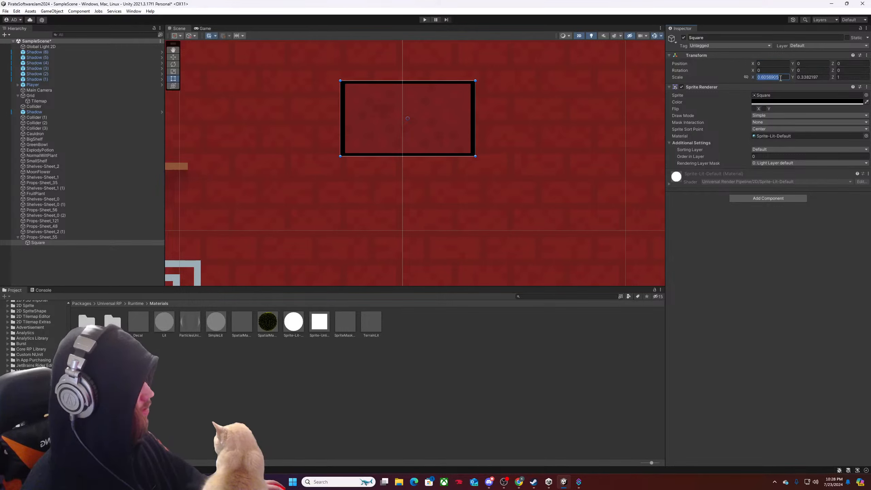
{"action": "type", "text": ".5"}
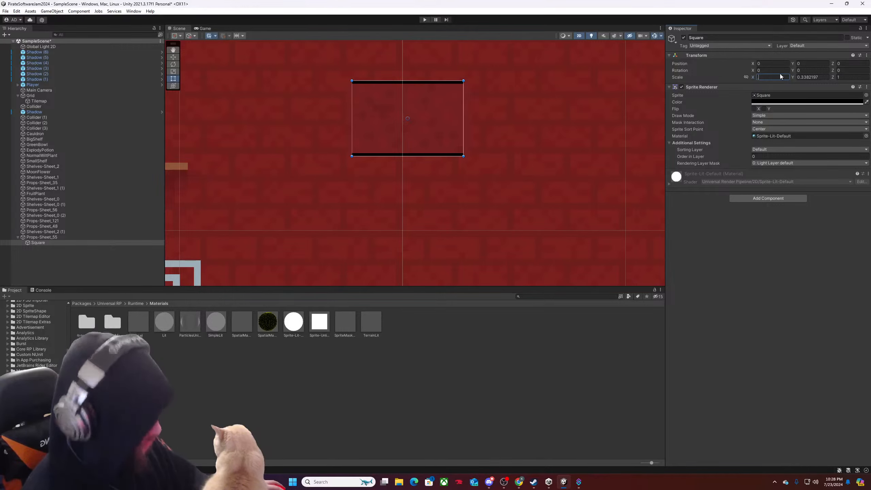
{"action": "type", "text": ".6"}
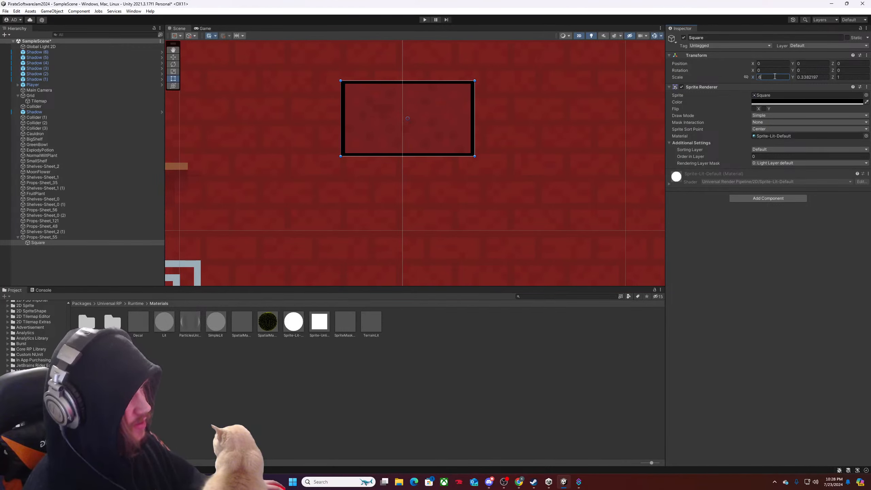
{"action": "key", "text": "BackSpace"}
{"action": "key", "text": "BackSpace"}
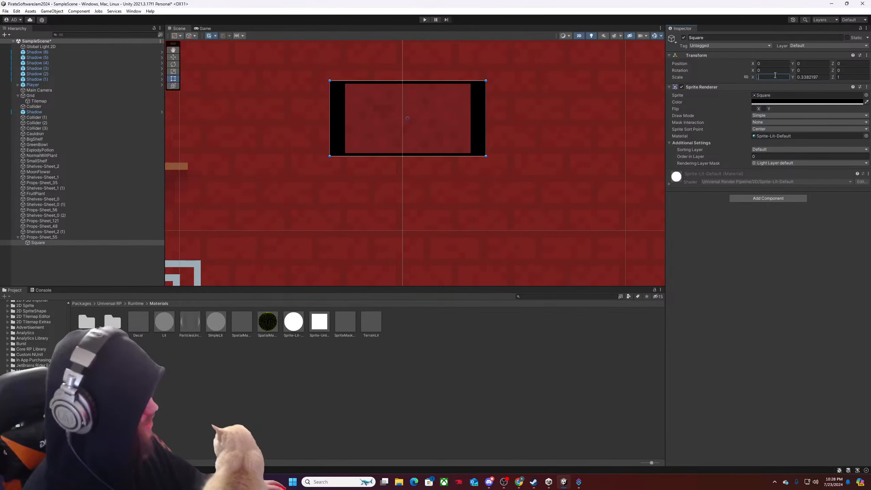
{"action": "type", "text": ".65"}
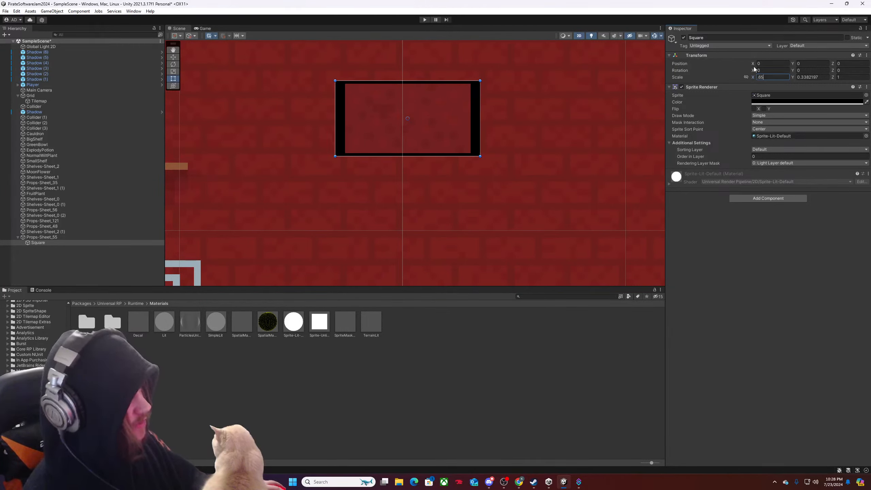
{"action": "key", "text": "BackSpace"}
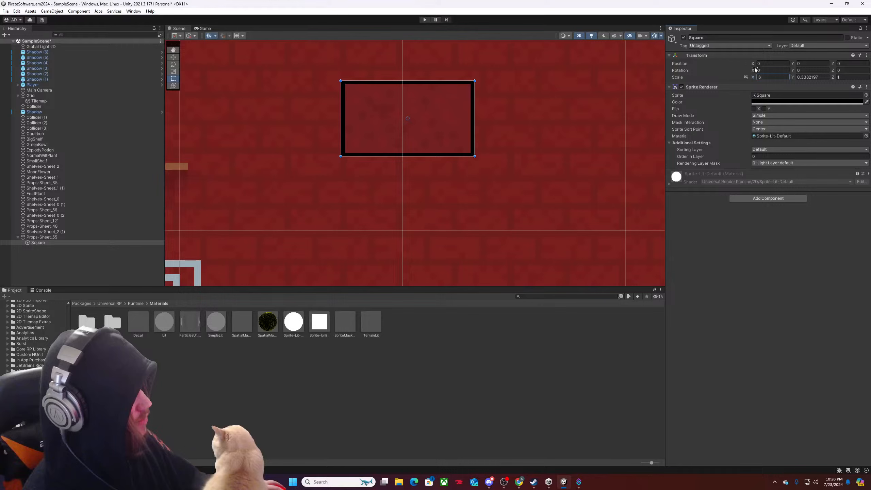
{"action": "type", "text": "1"}
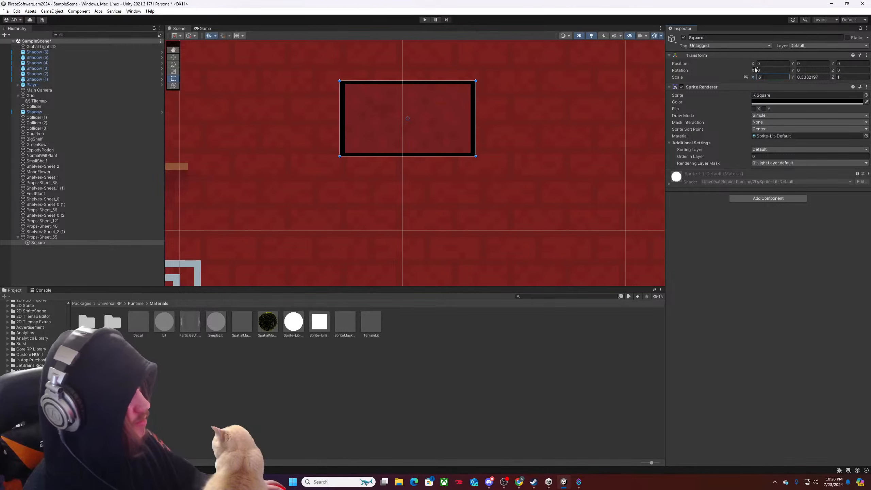
Set the black Square's Y scale to 0.36 so the frame also extends above and below the picture.
{"action": "left_click", "coordinate": [808, 77]}
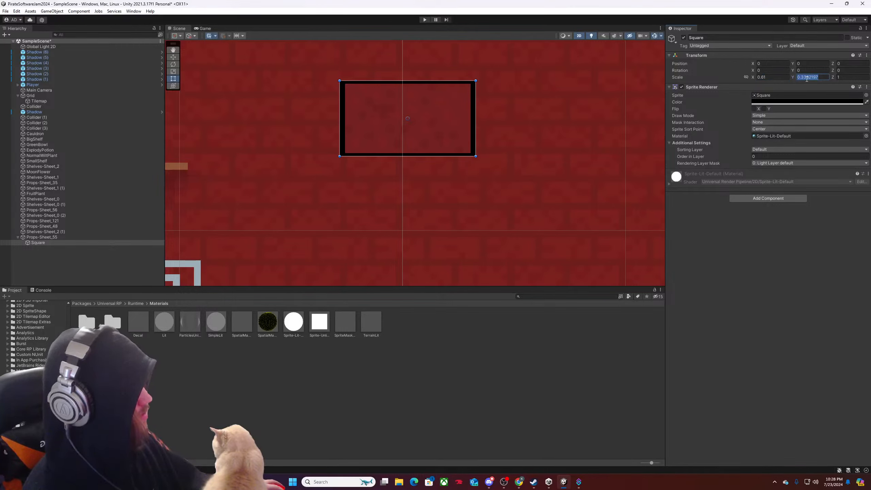
{"action": "type", "text": ".4"}
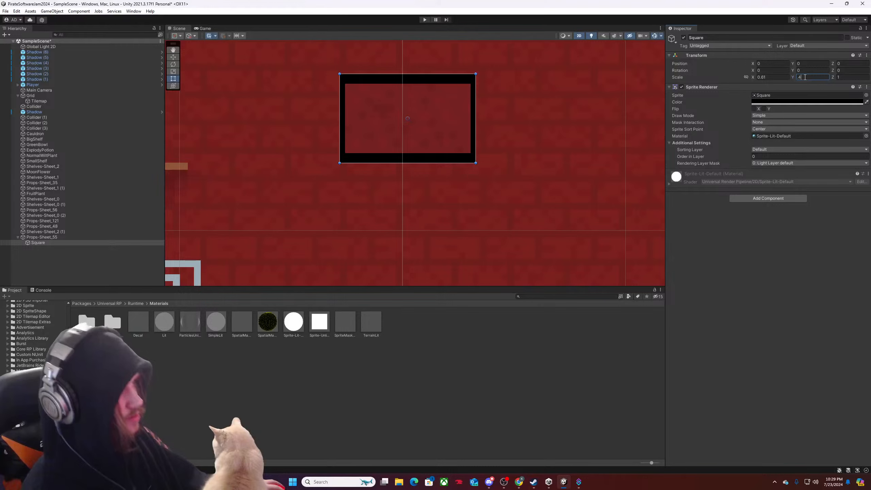
{"action": "type", "text": ".3"}
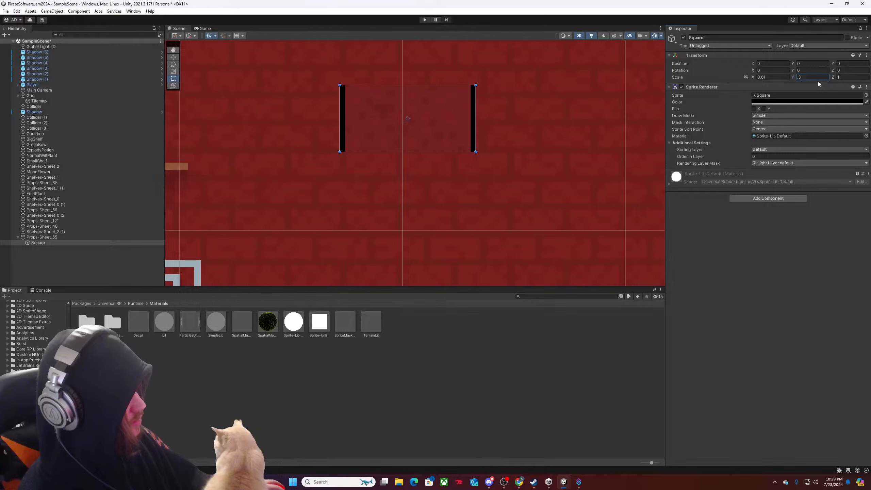
{"action": "type", "text": "5"}
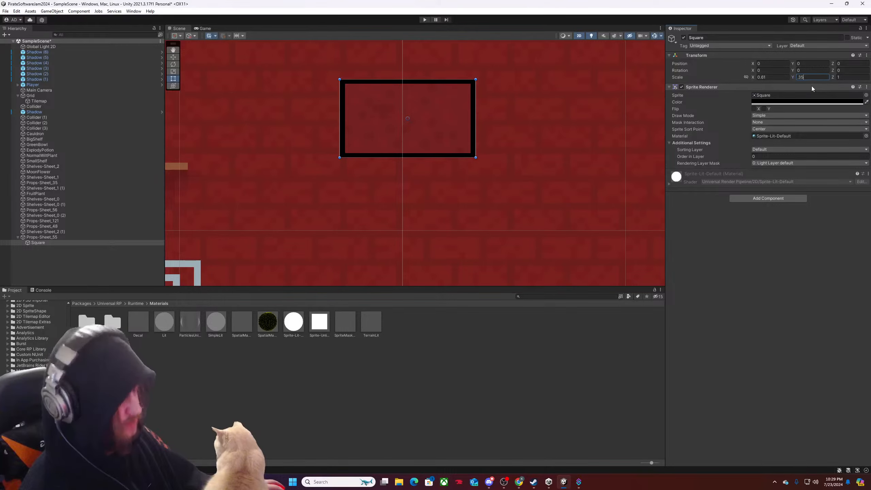
{"action": "key", "text": "BackSpace"}
{"action": "type", "text": "6"}
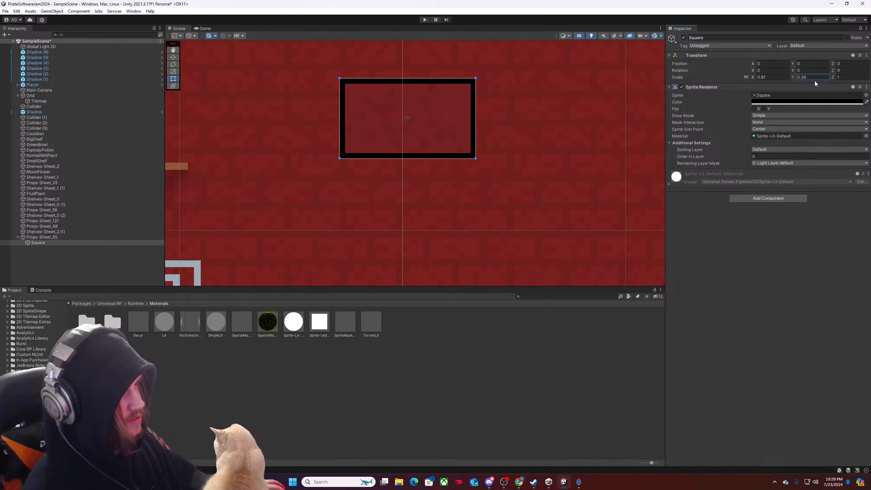
{"action": "scroll", "coordinate": [427, 133], "scroll_direction": "down", "scroll_amount": 6}
{"action": "mouse_move", "coordinate": [436, 130]}
{"action": "left_mouse_down"}
{"action": "mouse_move", "coordinate": [395, 120]}
{"action": "mouse_move", "coordinate": [423, 122]}
{"action": "left_mouse_up"}
{"action": "key", "text": "ctrl+z"}
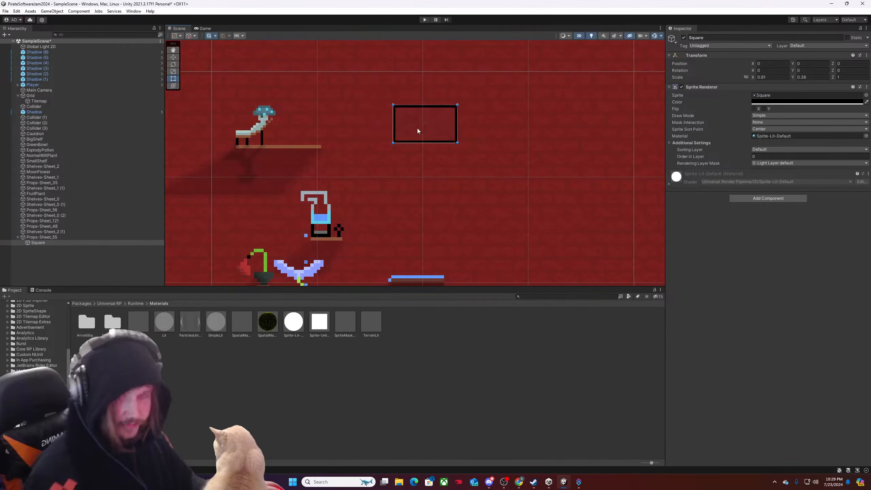
Move the framed Props-Sheet_55 sprite beside the mushroom prop, just above its shelf, at about X 2.94, Y 3.49.
{"action": "left_click", "coordinate": [62, 237]}
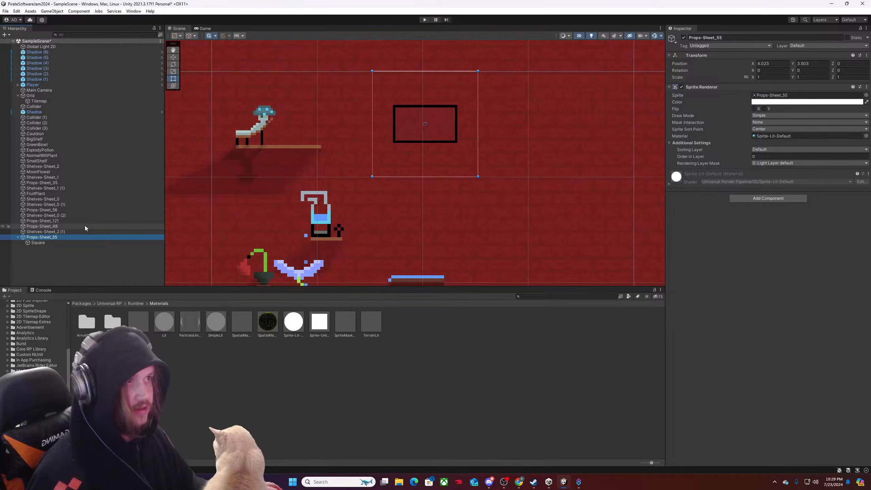
{"action": "left_click_drag", "start_coordinate": [435, 136], "coordinate": [321, 138]}
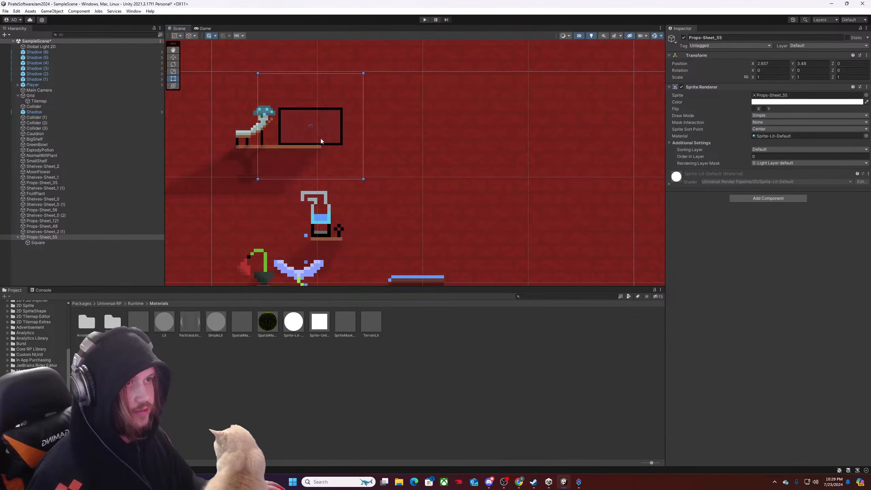
{"action": "scroll", "coordinate": [321, 138], "scroll_direction": "down", "scroll_amount": 4}
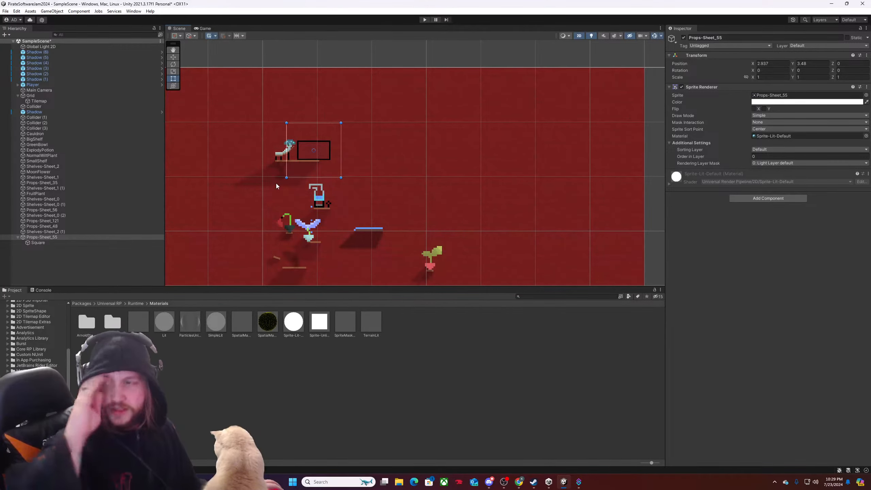
{"action": "scroll", "coordinate": [327, 160], "scroll_direction": "up", "scroll_amount": 6}
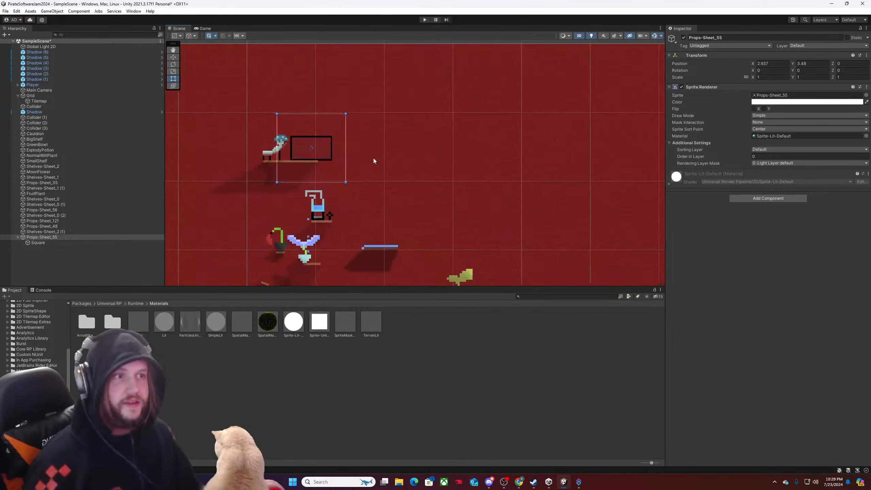
{"action": "left_click_drag", "start_coordinate": [326, 159], "coordinate": [324, 155]}
{"action": "scroll", "coordinate": [311, 166], "scroll_direction": "down", "scroll_amount": 5}
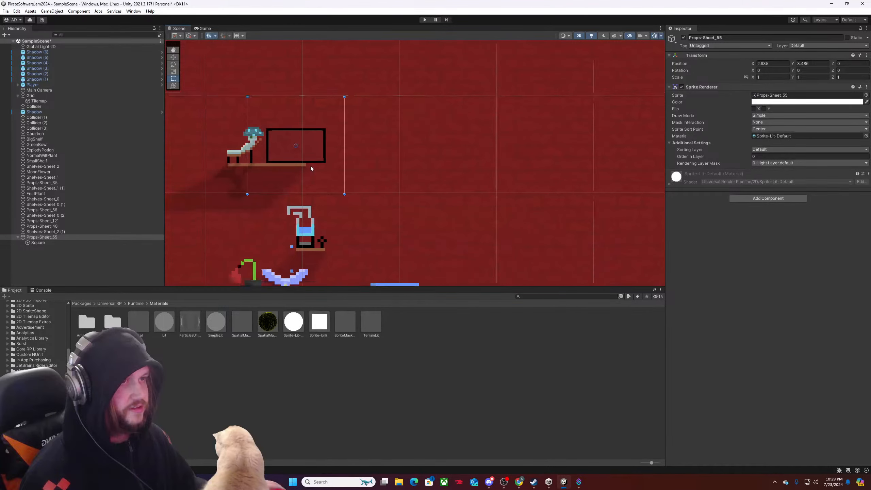
{"action": "middle_click_drag", "start_coordinate": [407, 168], "coordinate": [532, 174]}
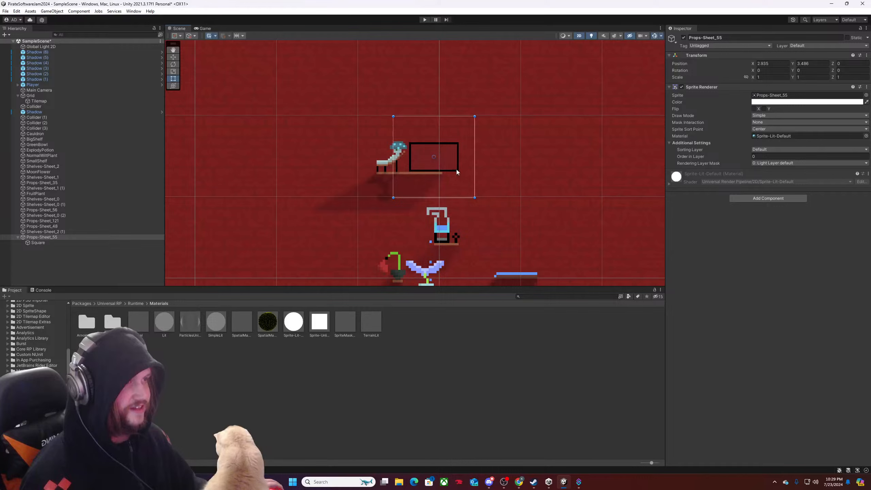
{"action": "scroll", "coordinate": [456, 168], "scroll_direction": "up", "scroll_amount": 3}
Set the X scale of the shelf under the mushroom prop to 2 and shift it slightly left to about X 2.17.
{"action": "left_click", "coordinate": [408, 177]}
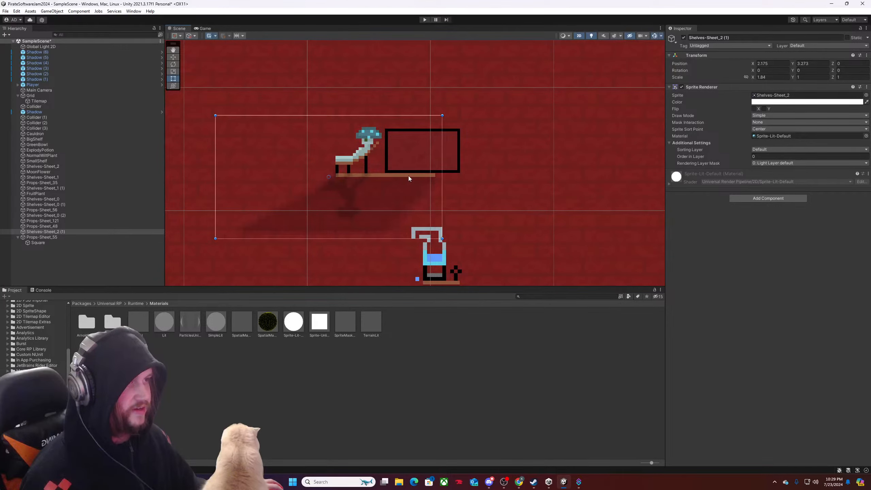
{"action": "left_click", "coordinate": [760, 78]}
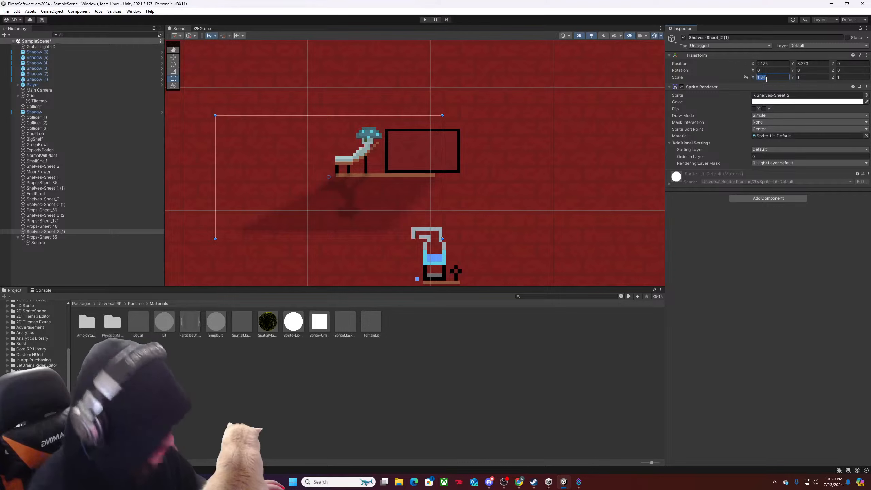
{"action": "type", "text": "2"}
{"action": "key", "text": "Return"}
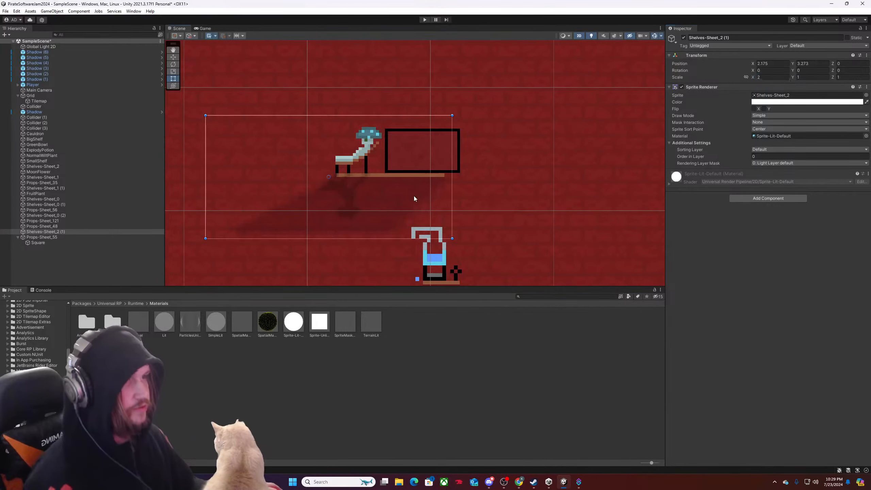
{"action": "left_click_drag", "start_coordinate": [413, 197], "coordinate": [412, 197]}
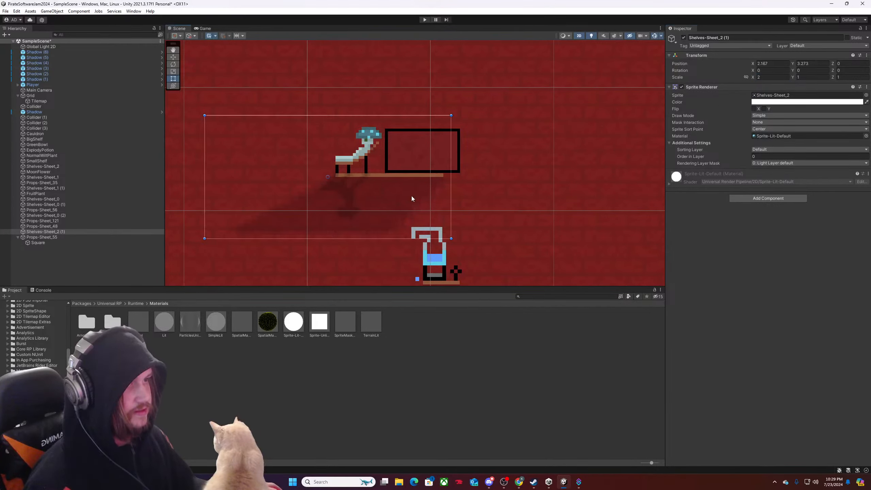
{"action": "left_click", "coordinate": [443, 159]}
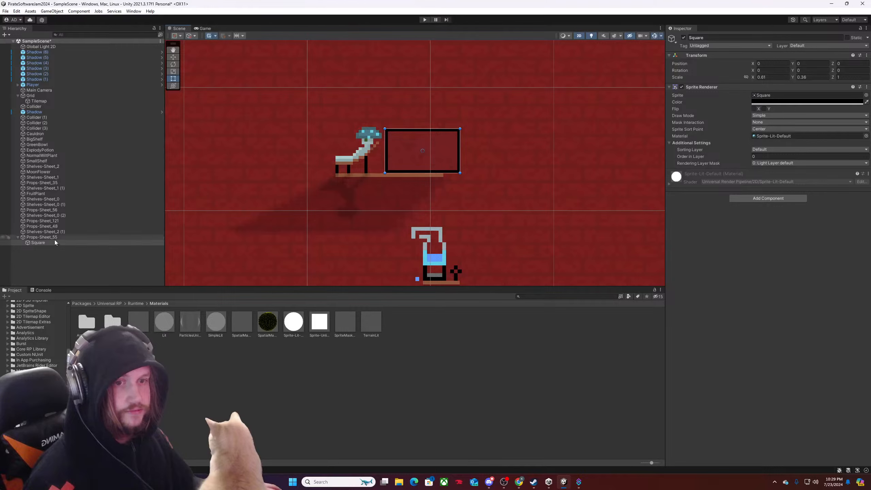
Select the framed Props-Sheet_55 and try several Y positions, settling on 3.483 so the frame rests on the shelf.
{"action": "left_click", "coordinate": [20, 238]}
{"action": "left_click", "coordinate": [17, 237]}
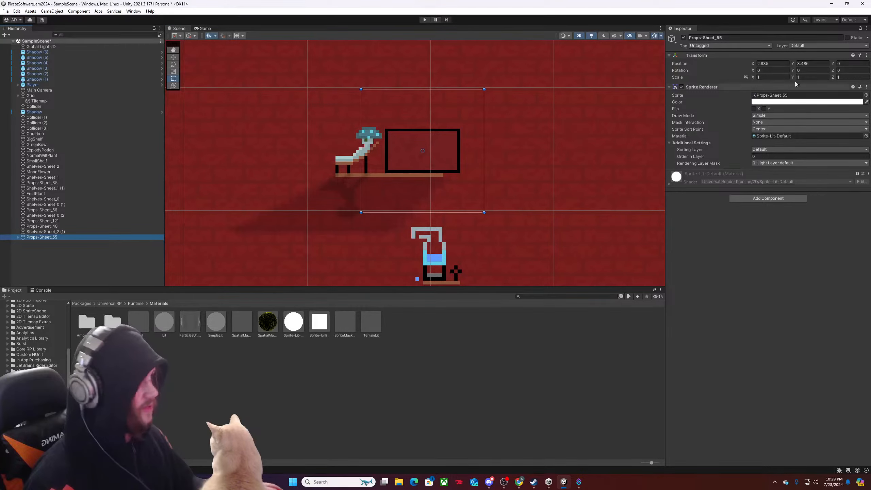
{"action": "left_click", "coordinate": [804, 64]}
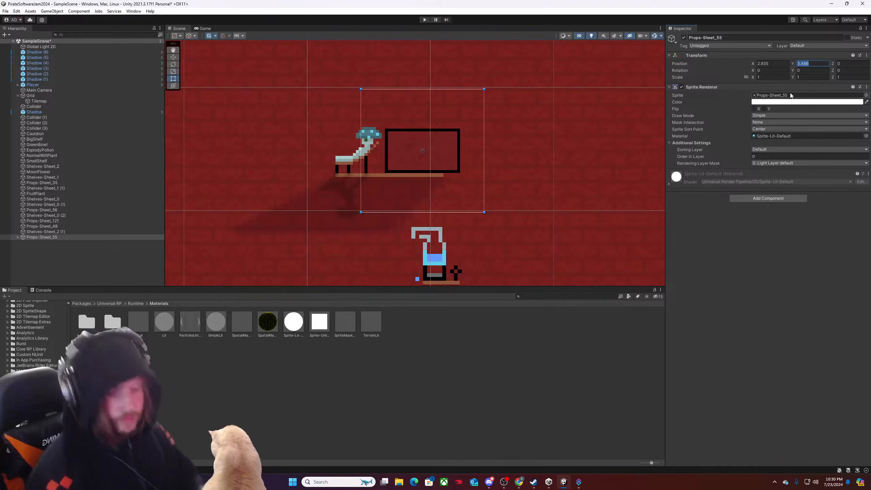
{"action": "type", "text": "3.5"}
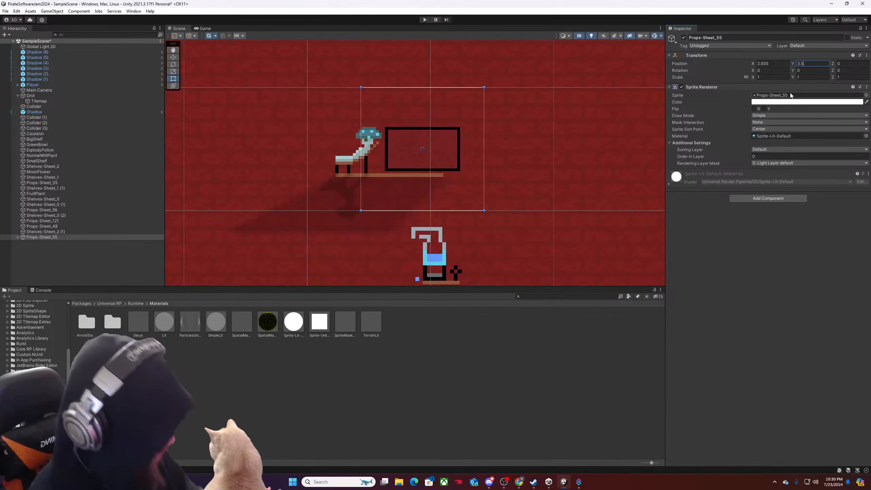
{"action": "key", "text": "BackSpace"}
{"action": "type", "text": "4"}
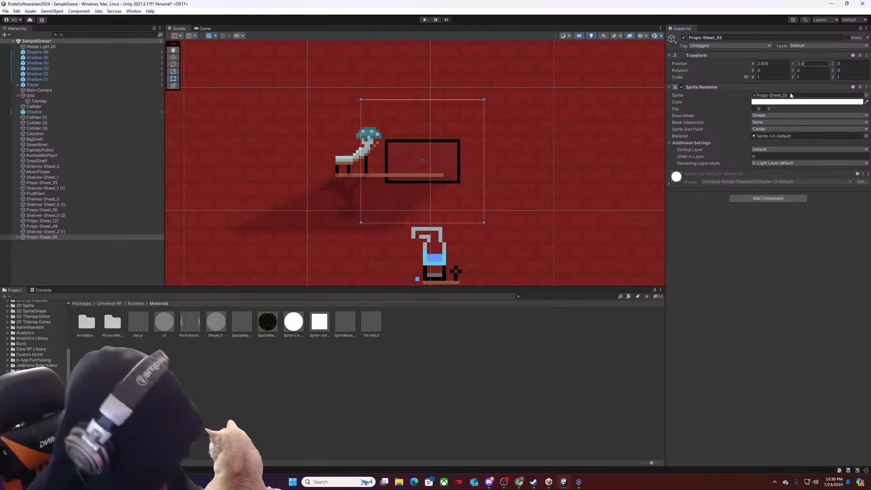
{"action": "type", "text": "5"}
{"action": "key", "text": "BackSpace"}
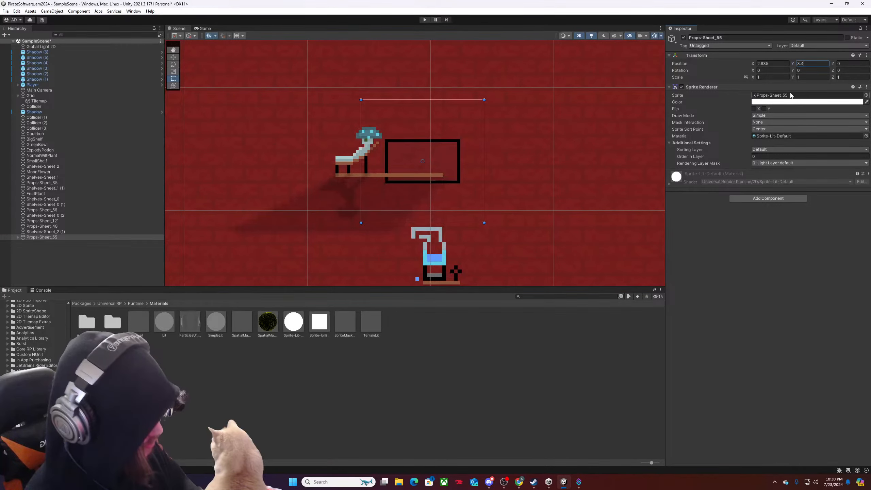
{"action": "type", "text": "9"}
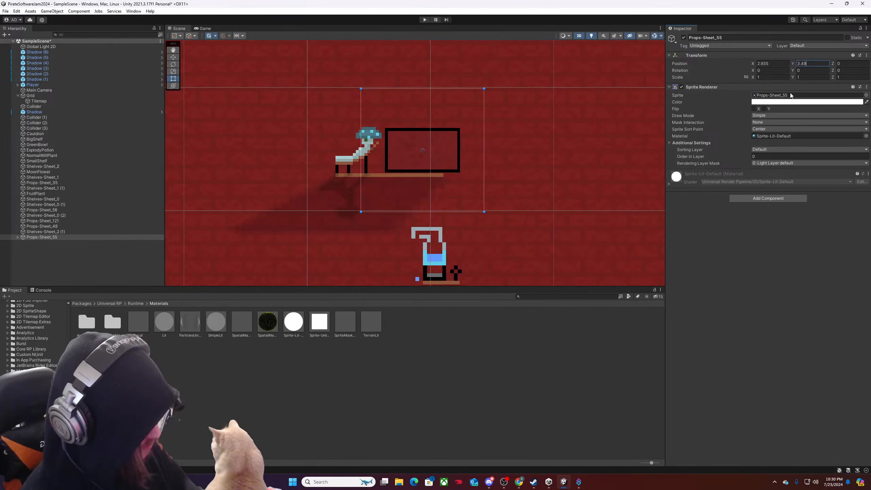
{"action": "key", "text": "BackSpace"}
{"action": "type", "text": "8"}
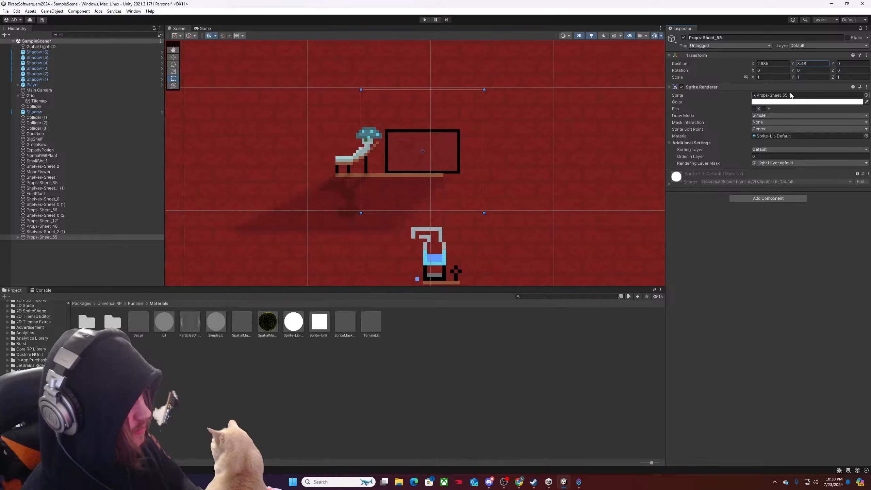
{"action": "type", "text": "1"}
{"action": "key", "text": "BackSpace"}
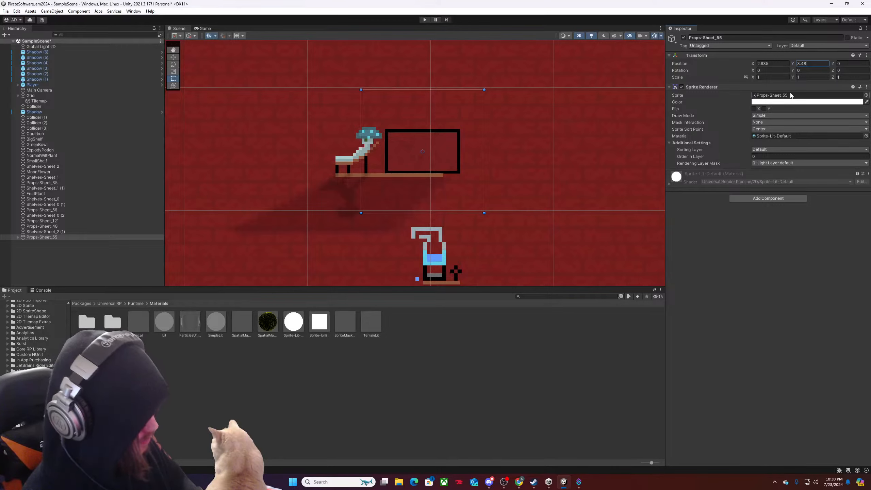
{"action": "type", "text": "2"}
{"action": "key", "text": "BackSpace"}
{"action": "type", "text": "3"}
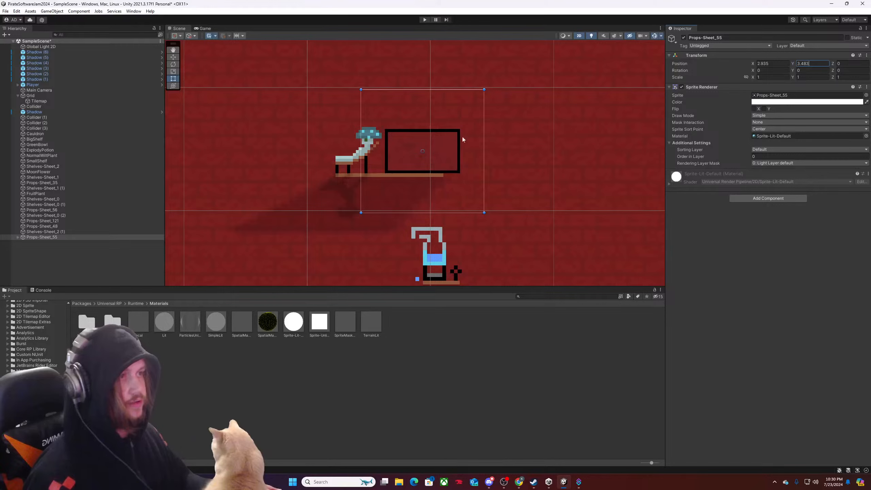
Set the X position of the framed Props-Sheet_55 to 3.
{"action": "left_click", "coordinate": [763, 64]}
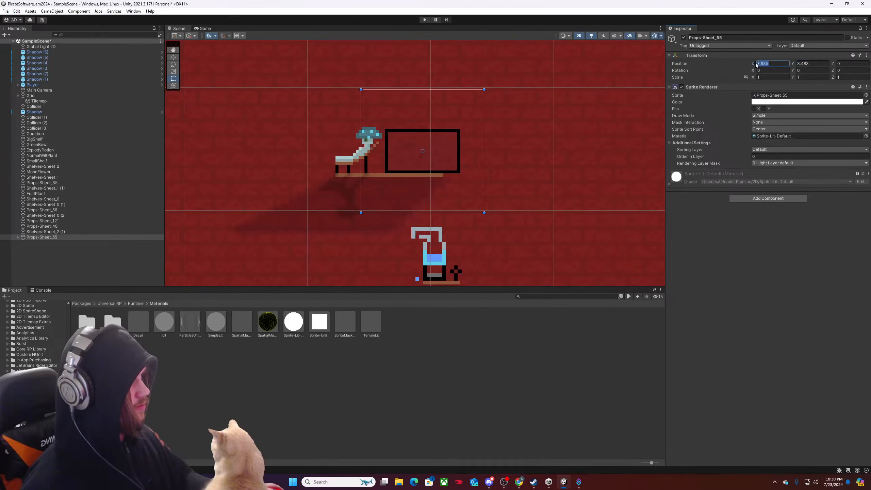
{"action": "left_click_drag", "start_coordinate": [756, 63], "coordinate": [759, 64]}
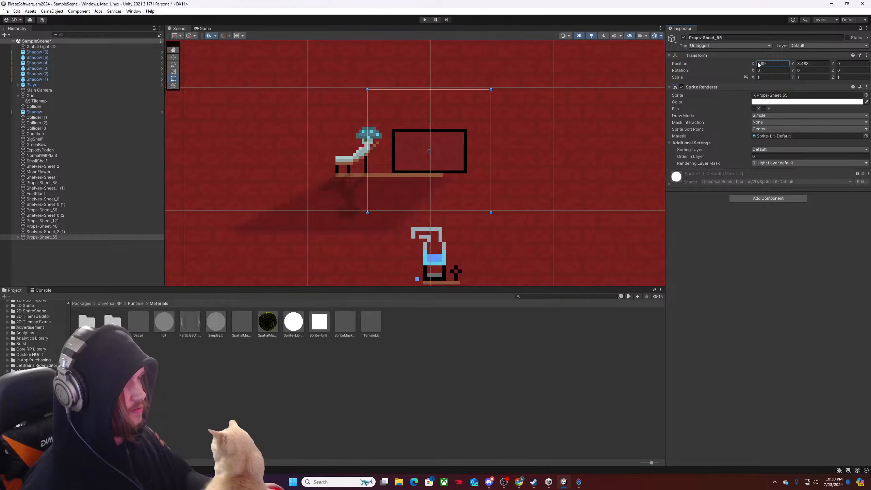
{"action": "scroll", "coordinate": [401, 197], "scroll_direction": "down", "scroll_amount": 4}
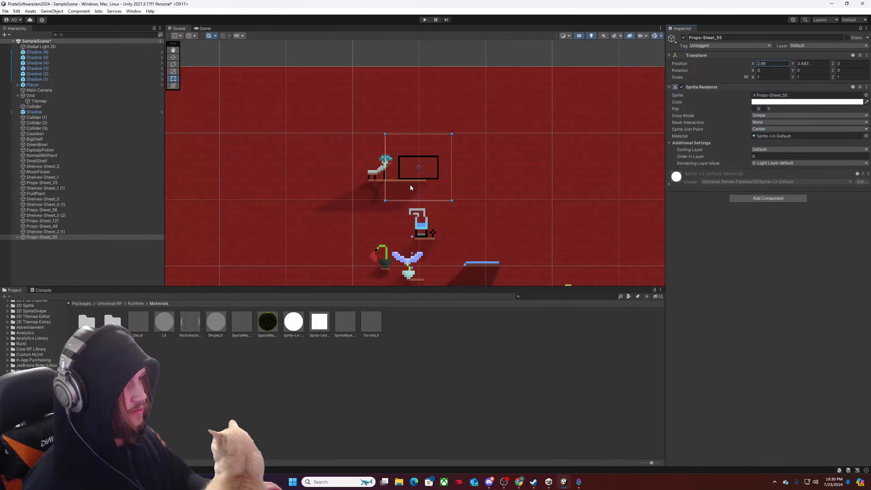
{"action": "left_click", "coordinate": [760, 64]}
{"action": "type", "text": "3"}
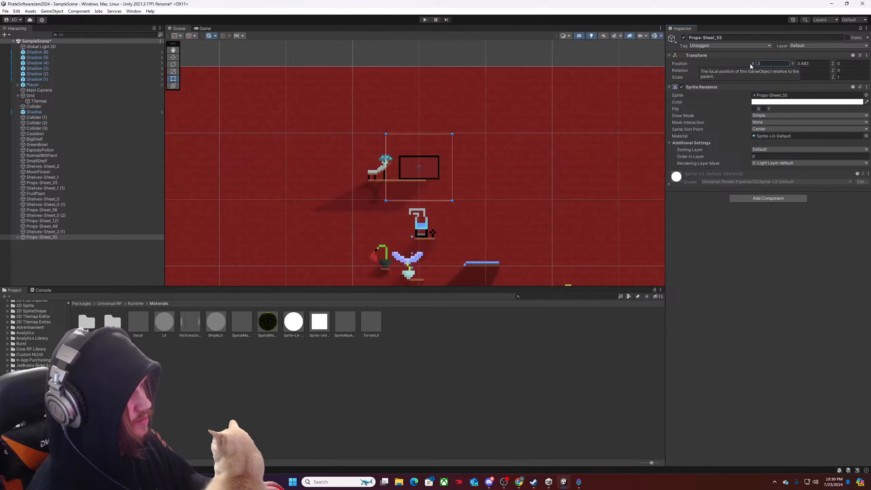
Select the shelf under the mushroom prop and examine the overall layout of props and shelves on the red wall.
{"action": "left_click", "coordinate": [365, 184]}
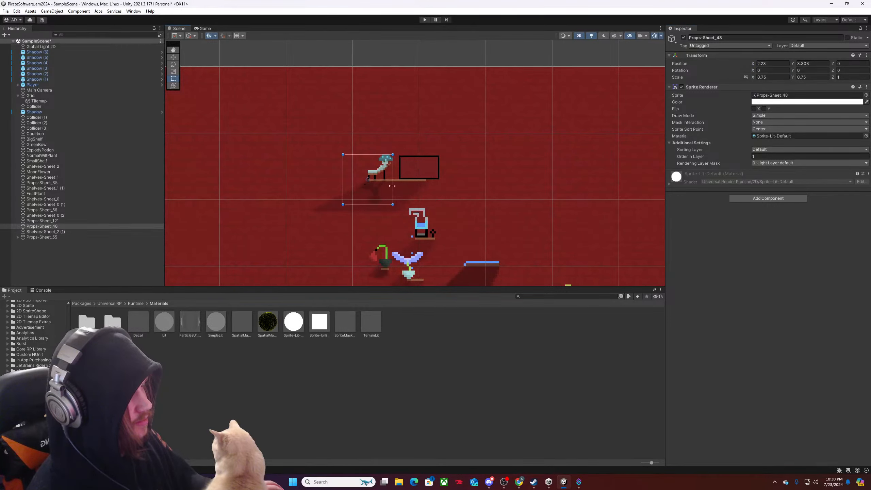
{"action": "left_click", "coordinate": [392, 185]}
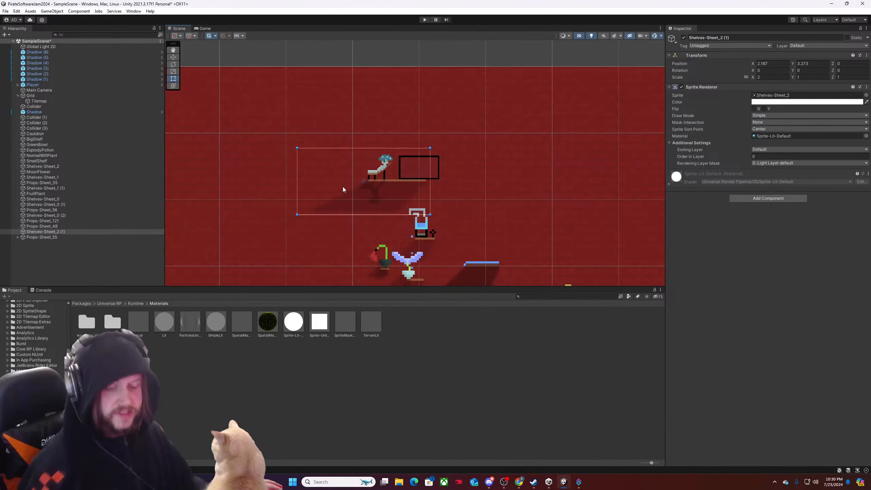
{"action": "scroll", "coordinate": [446, 206], "scroll_direction": "down", "scroll_amount": 3}
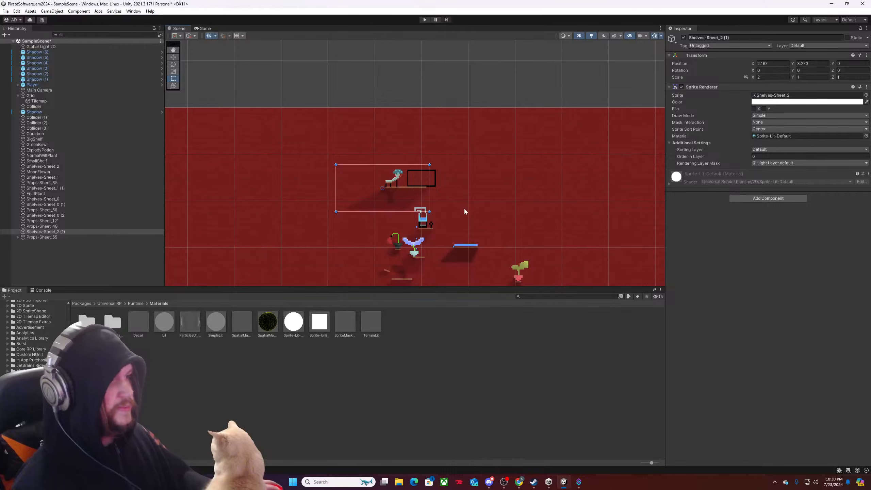
{"action": "scroll", "coordinate": [464, 210], "scroll_direction": "down", "scroll_amount": 2}
{"action": "middle_click_drag", "start_coordinate": [464, 246], "coordinate": [445, 184]}
{"action": "scroll", "coordinate": [452, 212], "scroll_direction": "up", "scroll_amount": 7}
{"action": "scroll", "coordinate": [447, 213], "scroll_direction": "down", "scroll_amount": 4}
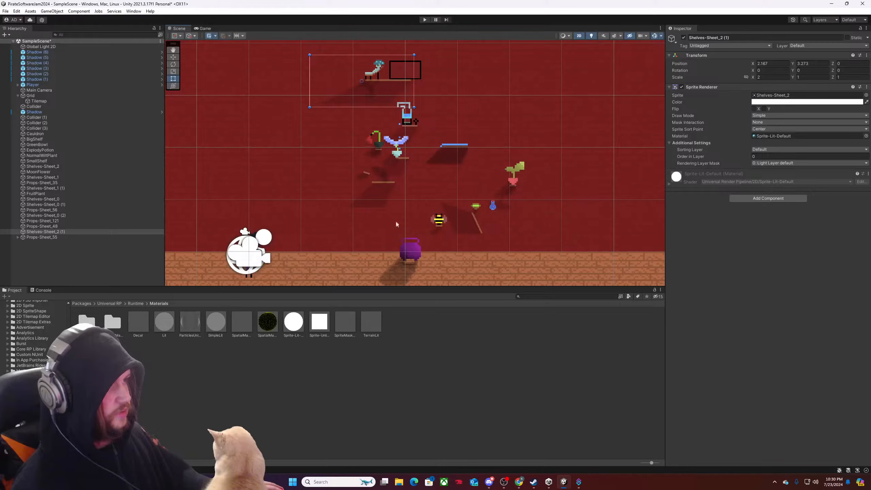
{"action": "scroll", "coordinate": [462, 167], "scroll_direction": "up", "scroll_amount": 11}
{"action": "middle_click_drag", "start_coordinate": [425, 107], "coordinate": [464, 114]}
{"action": "scroll", "coordinate": [465, 115], "scroll_direction": "down", "scroll_amount": 6}
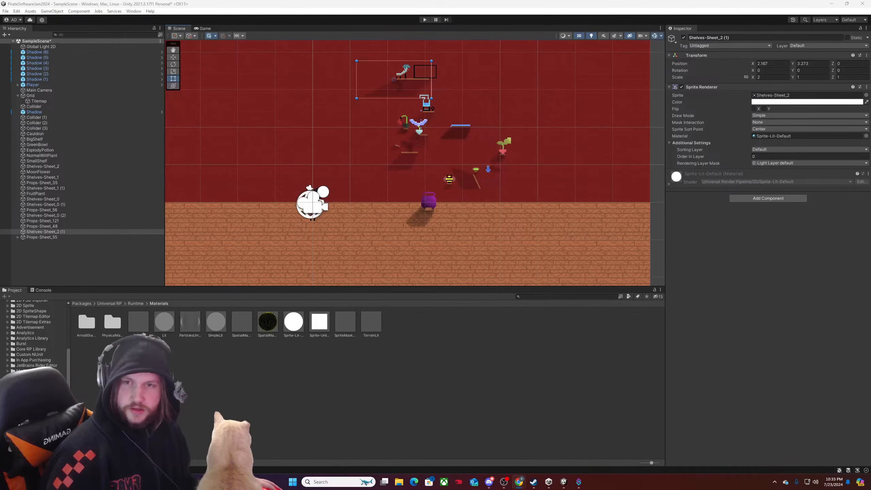
{"action": "left_click", "coordinate": [489, 482]}
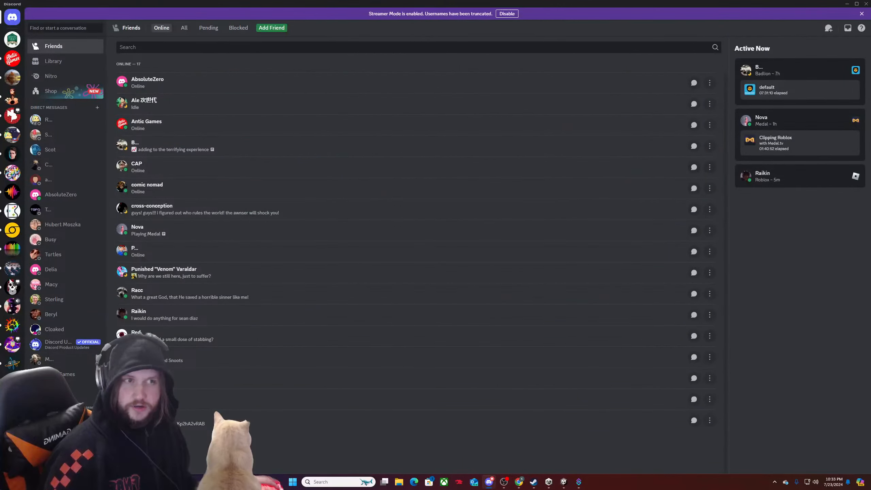
{"action": "left_click_drag", "start_coordinate": [210, 3], "coordinate": [0, 65]}
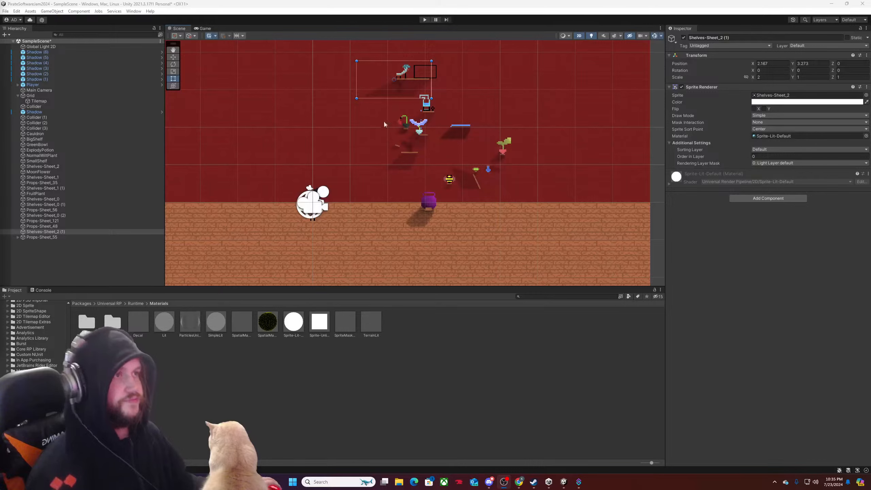
Select the mushroom prop, its shelf and the framed Props-Sheet_55 together and shift the group slightly right and up.
{"action": "scroll", "coordinate": [454, 125], "scroll_direction": "up", "scroll_amount": 8}
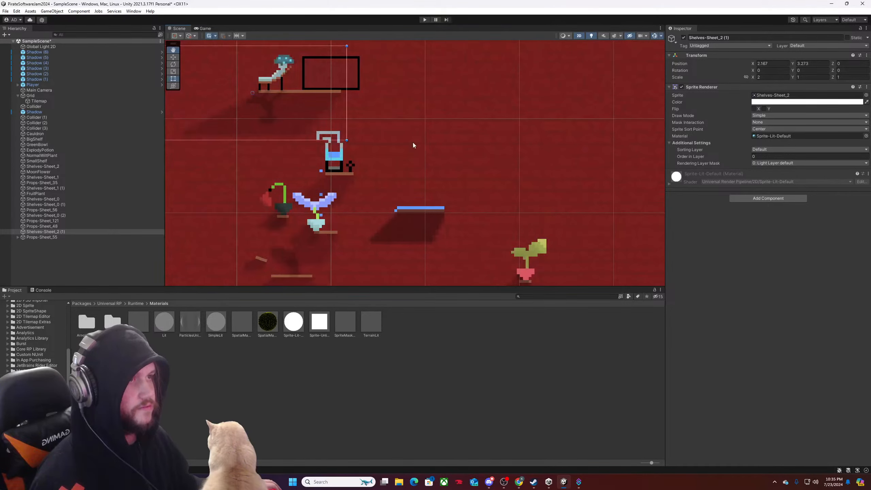
{"action": "scroll", "coordinate": [412, 143], "scroll_direction": "down", "scroll_amount": 6}
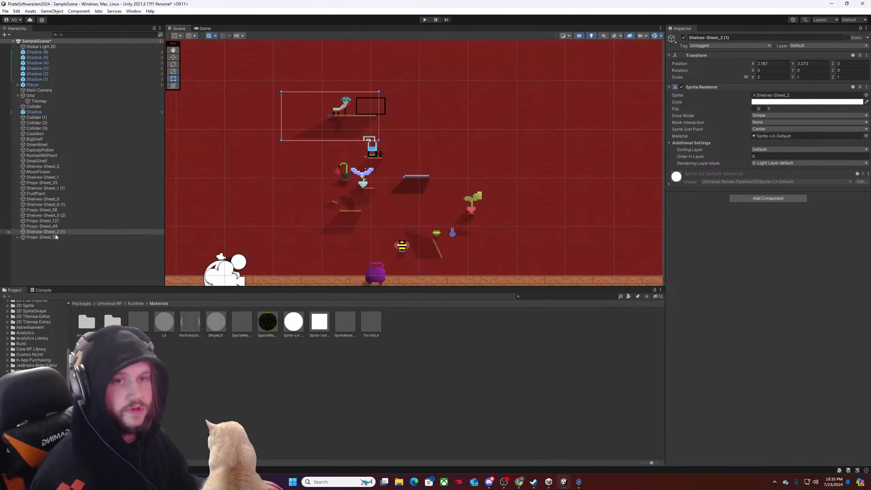
{"action": "left_click", "coordinate": [47, 237], "text": "shift"}
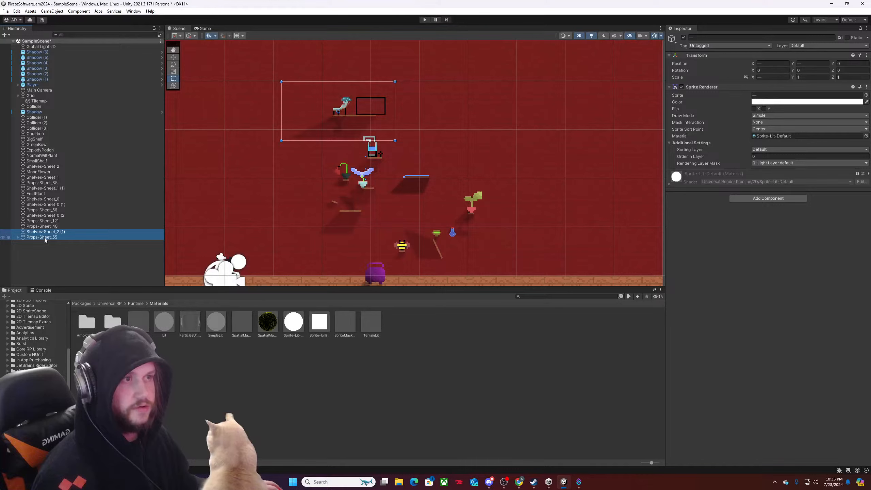
{"action": "left_click", "coordinate": [51, 226], "text": "ctrl"}
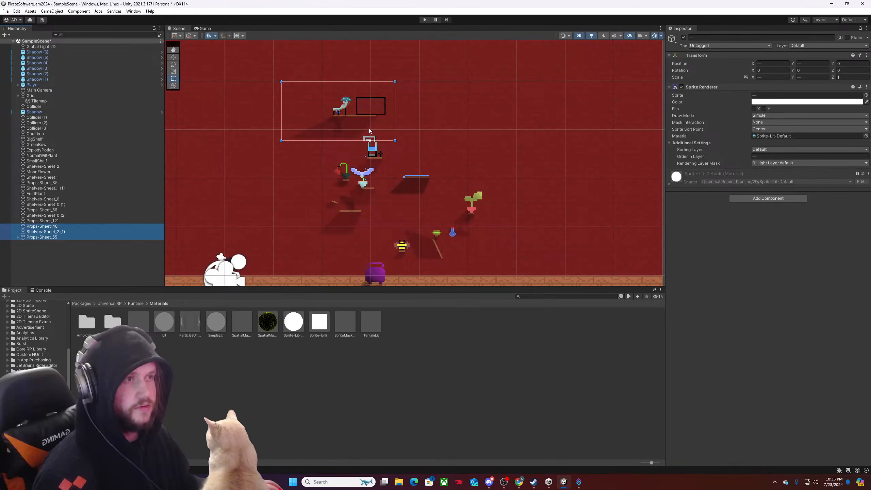
{"action": "mouse_move", "coordinate": [369, 124]}
{"action": "left_mouse_down"}
{"action": "mouse_move", "coordinate": [387, 126]}
{"action": "mouse_move", "coordinate": [380, 111]}
{"action": "left_mouse_up"}
{"action": "key", "text": "w"}
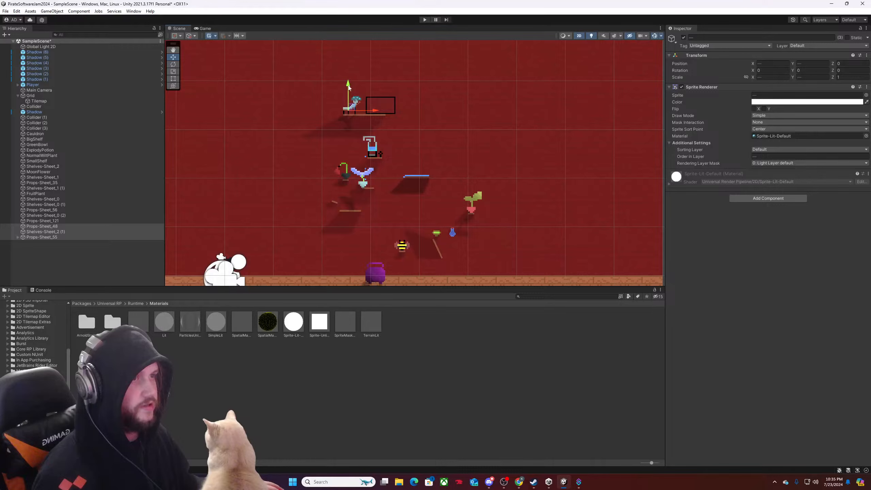
{"action": "left_click_drag", "start_coordinate": [349, 88], "coordinate": [349, 84]}
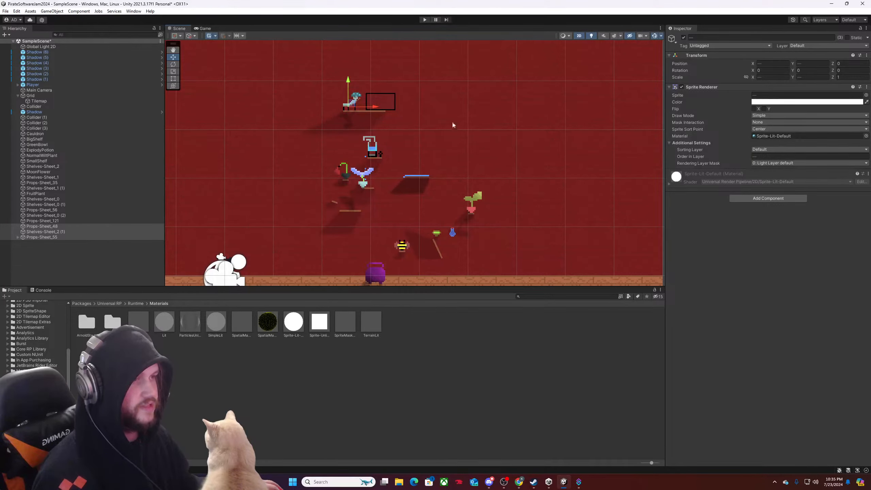
Move the mushroom prop, shelf and framed sprite as a group left and down, slightly left of the flask and above it.
{"action": "scroll", "coordinate": [396, 149], "scroll_direction": "down", "scroll_amount": 2}
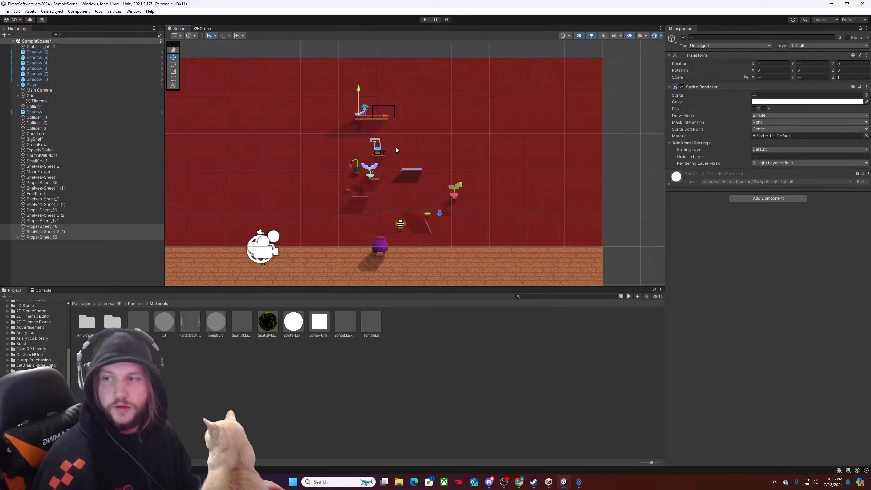
{"action": "left_click_drag", "start_coordinate": [385, 117], "coordinate": [374, 122]}
{"action": "left_click_drag", "start_coordinate": [347, 91], "coordinate": [370, 132]}
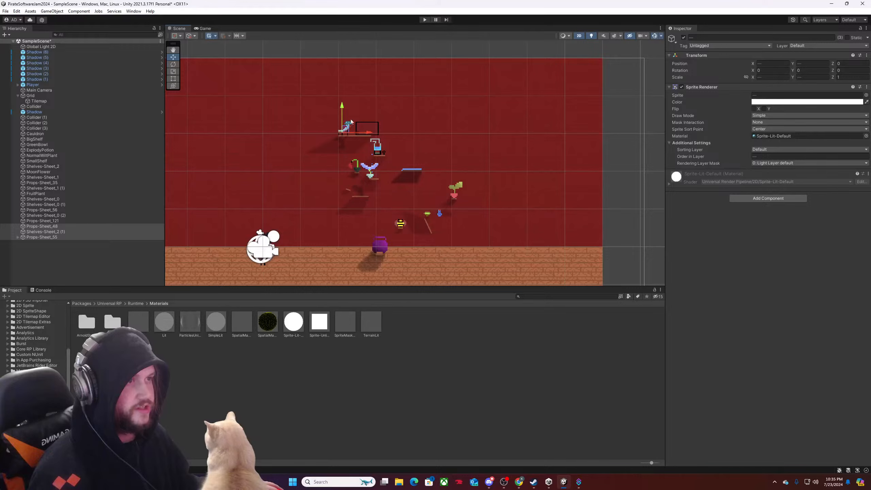
{"action": "left_click_drag", "start_coordinate": [344, 103], "coordinate": [347, 95]}
{"action": "left_click_drag", "start_coordinate": [372, 126], "coordinate": [375, 127]}
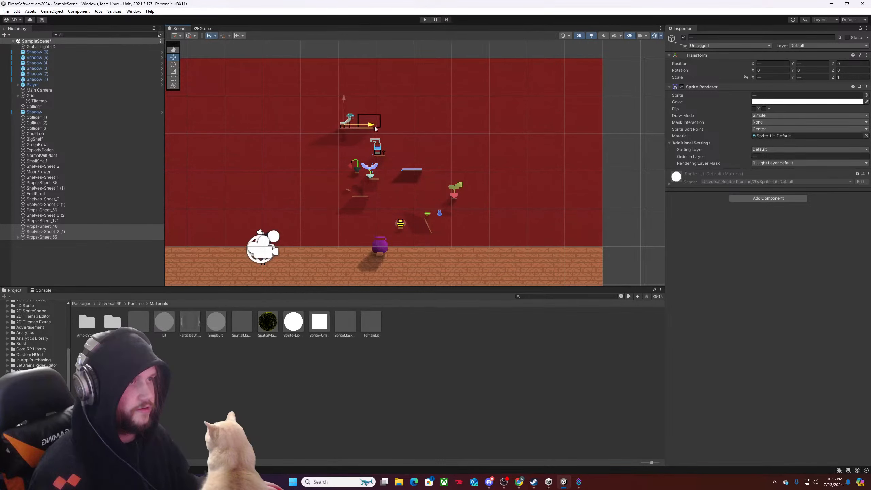
{"action": "scroll", "coordinate": [392, 134], "scroll_direction": "up", "scroll_amount": 5}
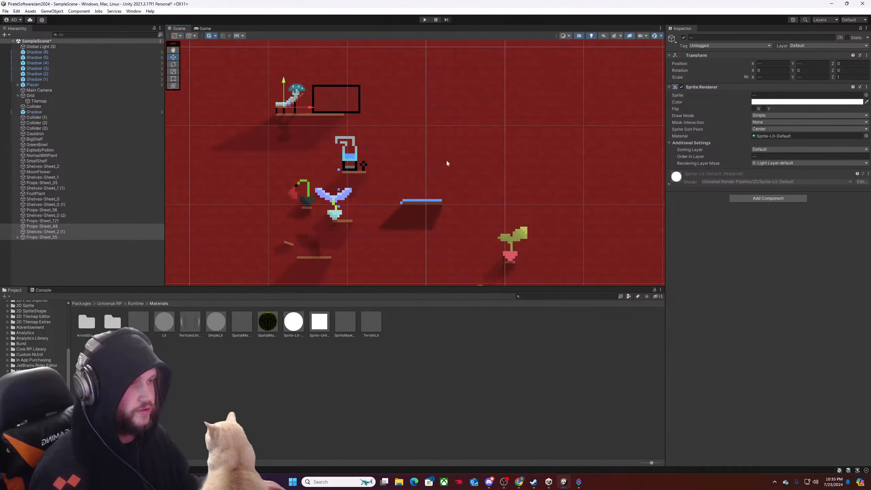
{"action": "scroll", "coordinate": [359, 117], "scroll_direction": "down", "scroll_amount": 5}
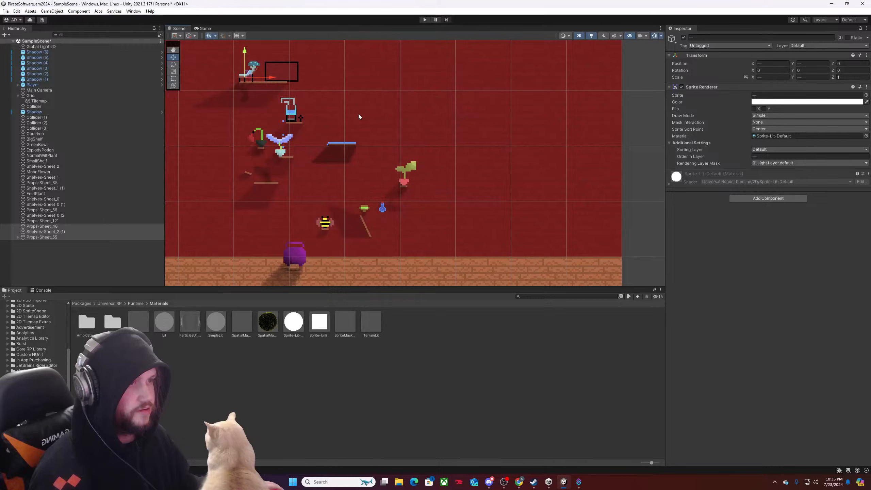
{"action": "left_click", "coordinate": [335, 145]}
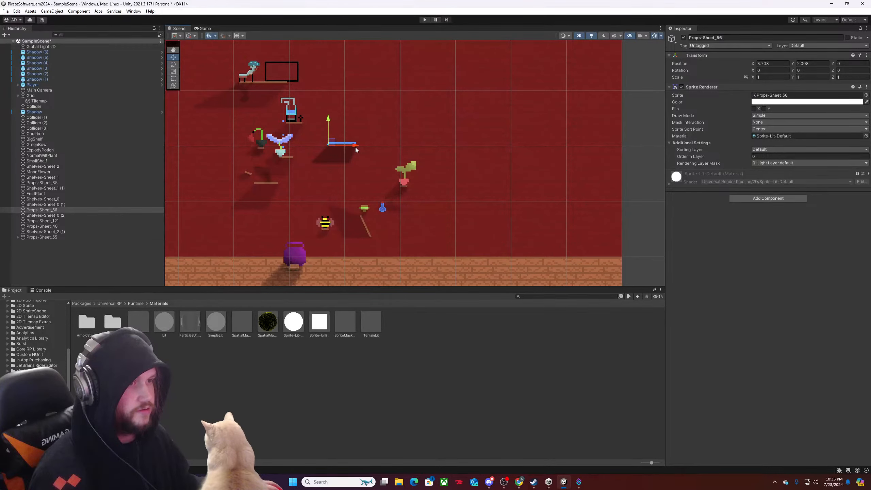
{"action": "scroll", "coordinate": [328, 119], "scroll_direction": "down", "scroll_amount": 2}
{"action": "middle_click_drag", "start_coordinate": [327, 119], "coordinate": [368, 150]}
{"action": "scroll", "coordinate": [369, 151], "scroll_direction": "up", "scroll_amount": 3}
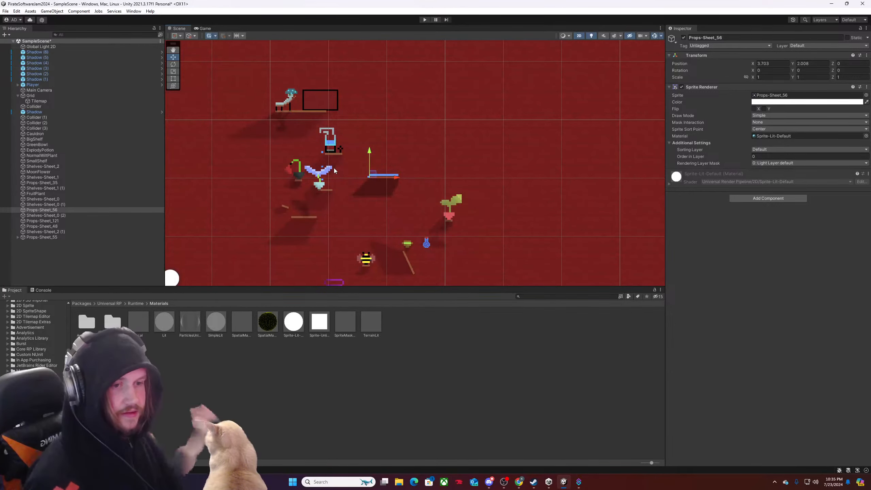
Return the project browser to the root Assets folder.
{"action": "left_click", "coordinate": [28, 324]}
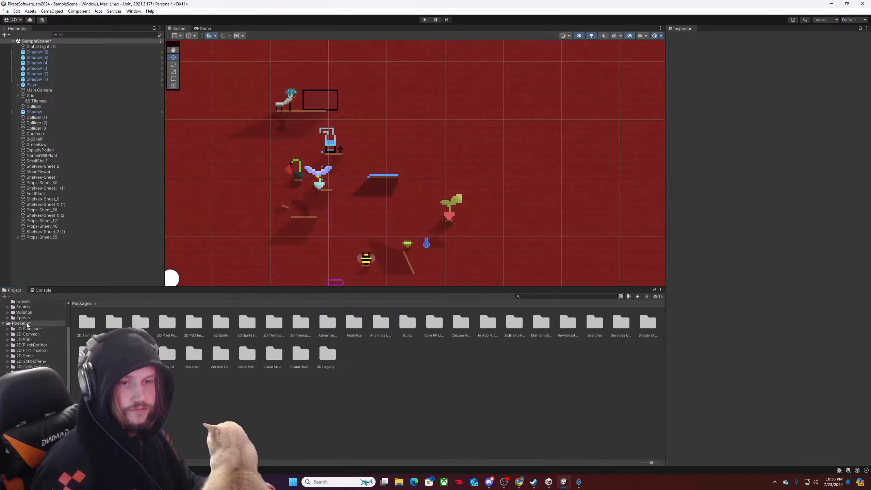
{"action": "scroll", "coordinate": [27, 322], "scroll_direction": "up", "scroll_amount": 3}
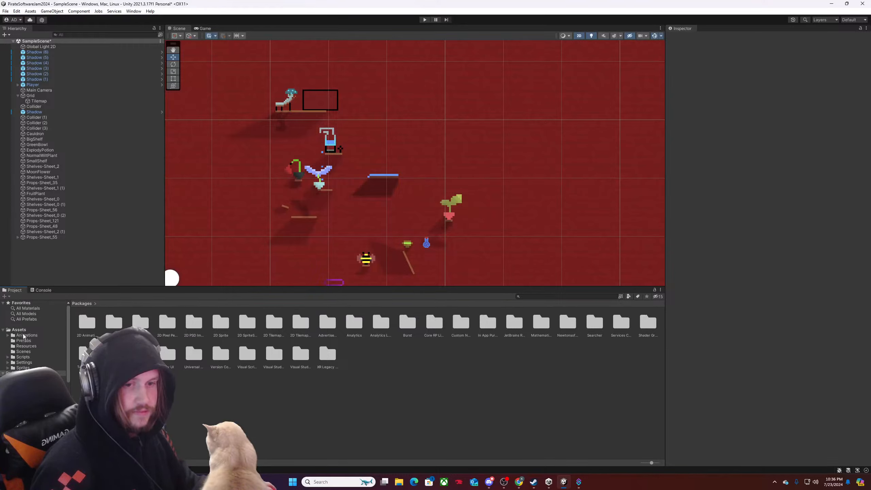
{"action": "left_click", "coordinate": [19, 329]}
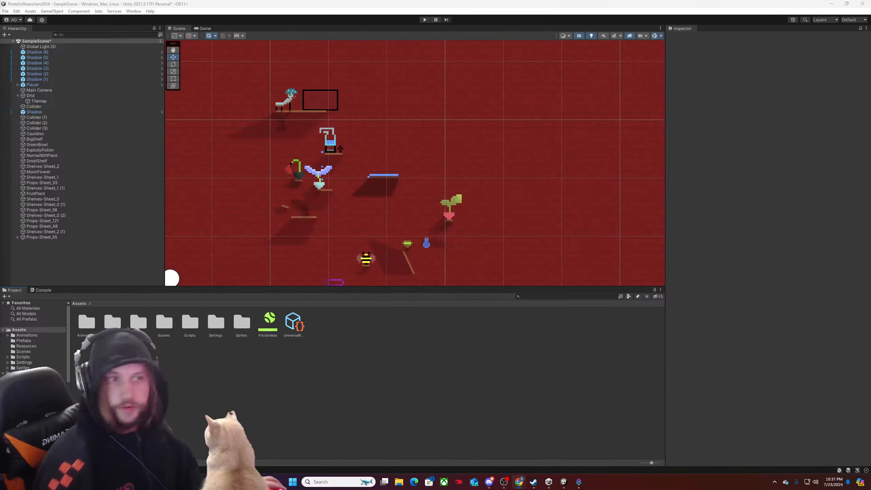
Examine the spacing of the props and shelves across the red wall, down to the cauldron and brick floor.
{"action": "scroll", "coordinate": [354, 179], "scroll_direction": "down", "scroll_amount": 3}
{"action": "scroll", "coordinate": [357, 158], "scroll_direction": "up", "scroll_amount": 3}
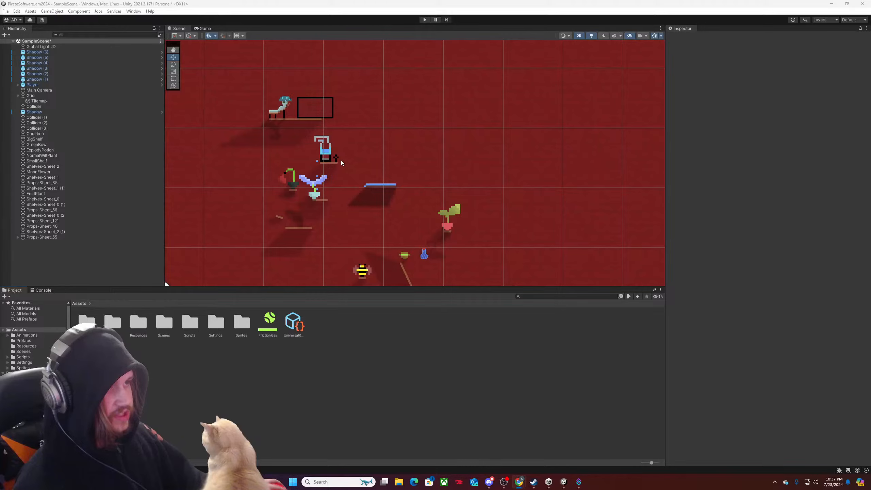
{"action": "scroll", "coordinate": [365, 226], "scroll_direction": "down", "scroll_amount": 2}
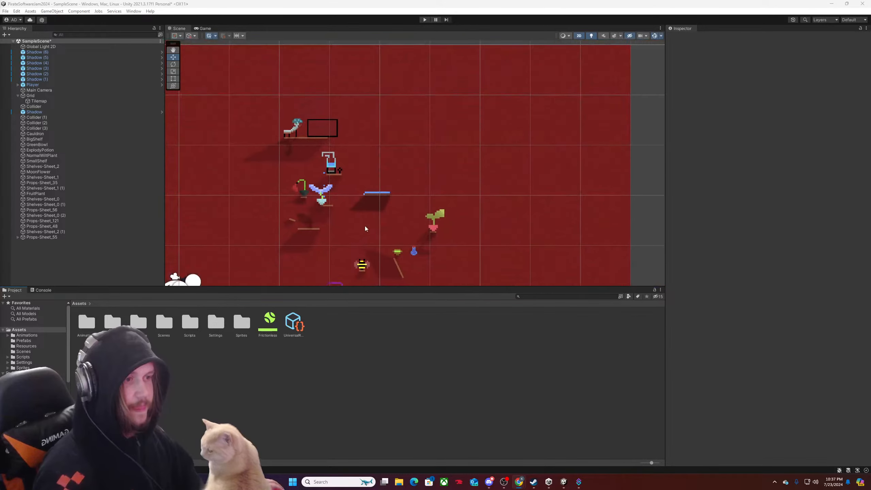
{"action": "middle_click_drag", "start_coordinate": [365, 226], "coordinate": [404, 202]}
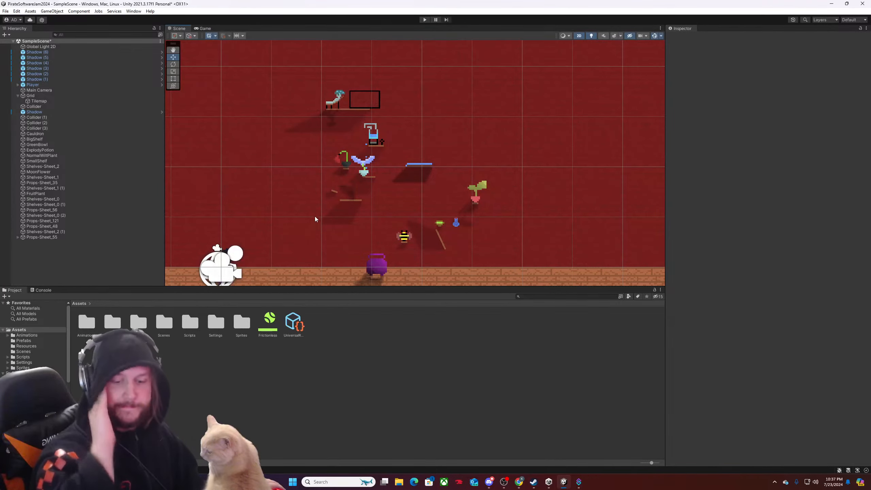
{"action": "scroll", "coordinate": [368, 185], "scroll_direction": "down", "scroll_amount": 2}
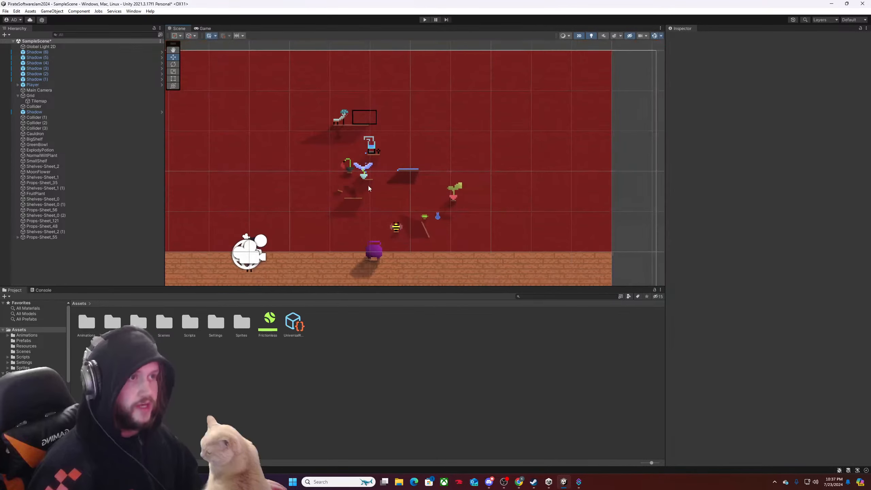
{"action": "scroll", "coordinate": [399, 165], "scroll_direction": "down", "scroll_amount": 1}
{"action": "middle_click_drag", "start_coordinate": [405, 161], "coordinate": [383, 174]}
{"action": "scroll", "coordinate": [383, 174], "scroll_direction": "up", "scroll_amount": 4}
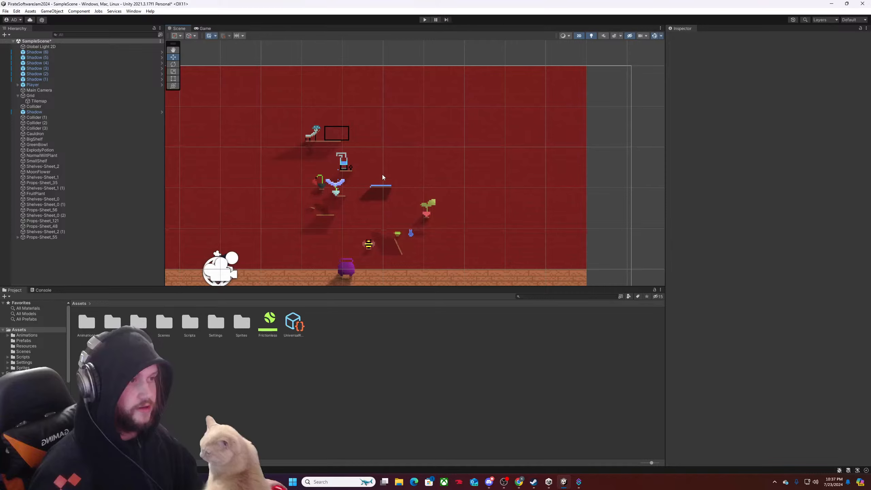
{"action": "scroll", "coordinate": [425, 250], "scroll_direction": "up", "scroll_amount": 4}
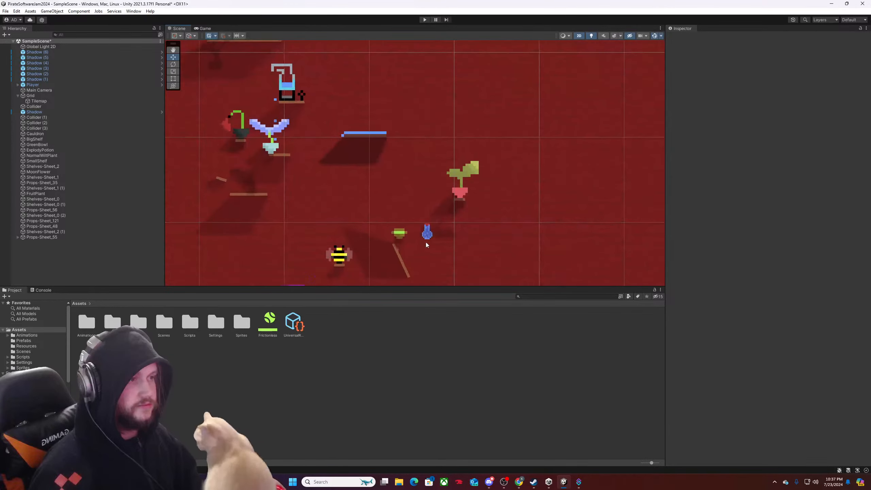
{"action": "scroll", "coordinate": [427, 218], "scroll_direction": "down", "scroll_amount": 4}
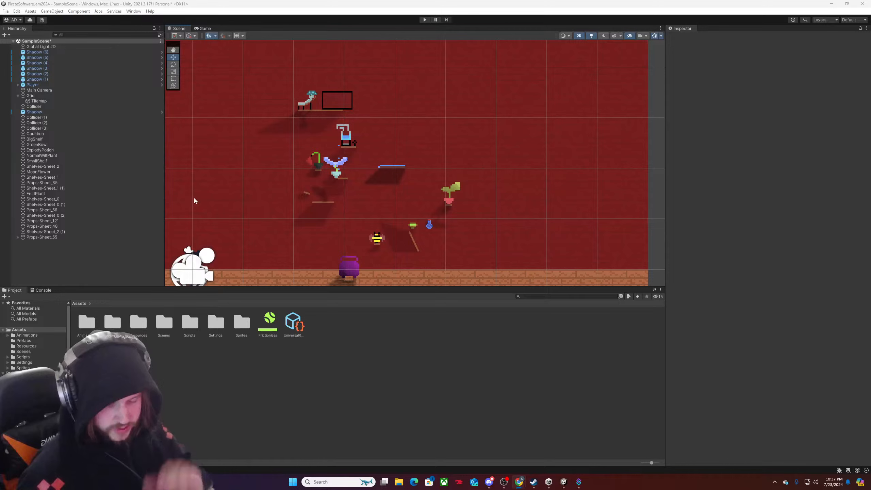
{"action": "scroll", "coordinate": [377, 200], "scroll_direction": "down", "scroll_amount": 2}
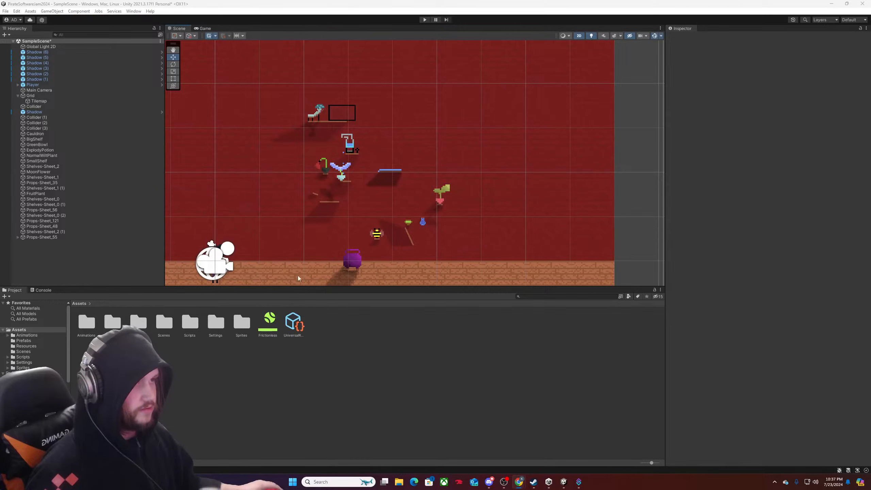
{"action": "scroll", "coordinate": [338, 244], "scroll_direction": "up", "scroll_amount": 3}
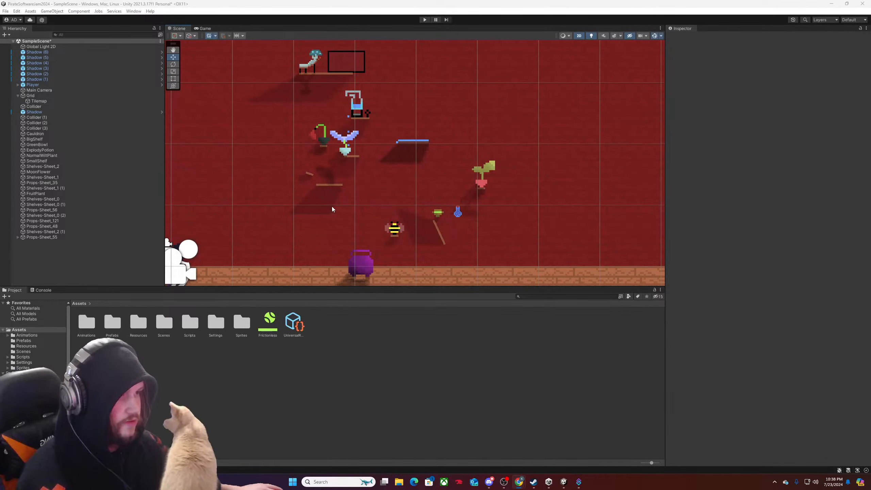
{"action": "scroll", "coordinate": [335, 208], "scroll_direction": "down", "scroll_amount": 4}
{"action": "middle_click_drag", "start_coordinate": [349, 234], "coordinate": [409, 225]}
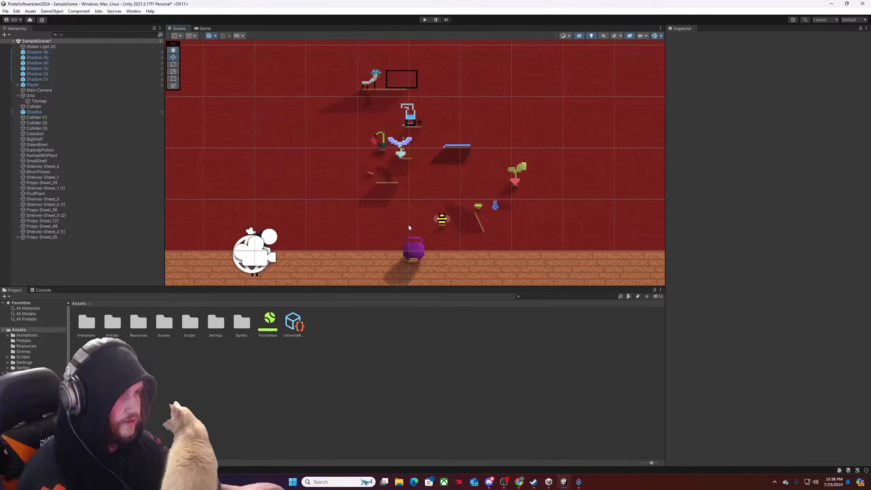
{"action": "scroll", "coordinate": [406, 226], "scroll_direction": "up", "scroll_amount": 7}
{"action": "scroll", "coordinate": [401, 228], "scroll_direction": "down", "scroll_amount": 3}
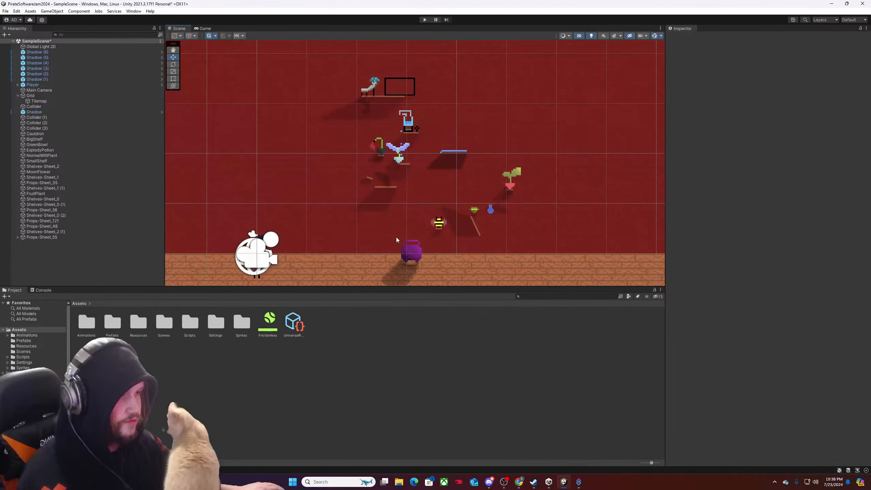
{"action": "scroll", "coordinate": [399, 237], "scroll_direction": "down", "scroll_amount": 2}
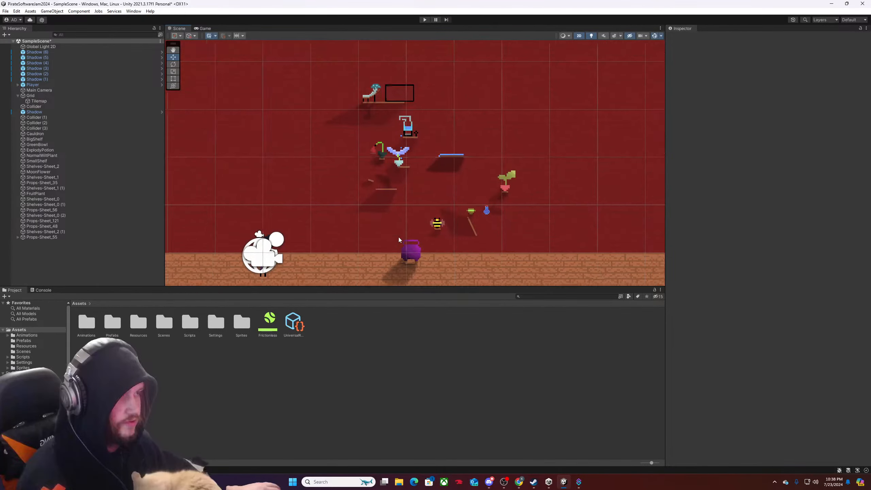
{"action": "scroll", "coordinate": [399, 237], "scroll_direction": "up", "scroll_amount": 4}
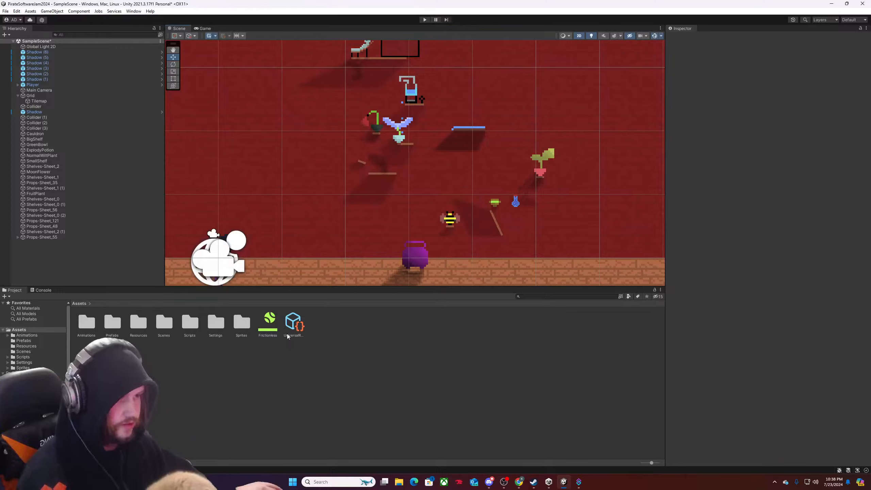
Open the Sprites folder and place Props-Sheet_73 on the wall above and left of the cauldron, at about X 1.369, Y 0.888.
{"action": "double_click", "coordinate": [243, 322]}
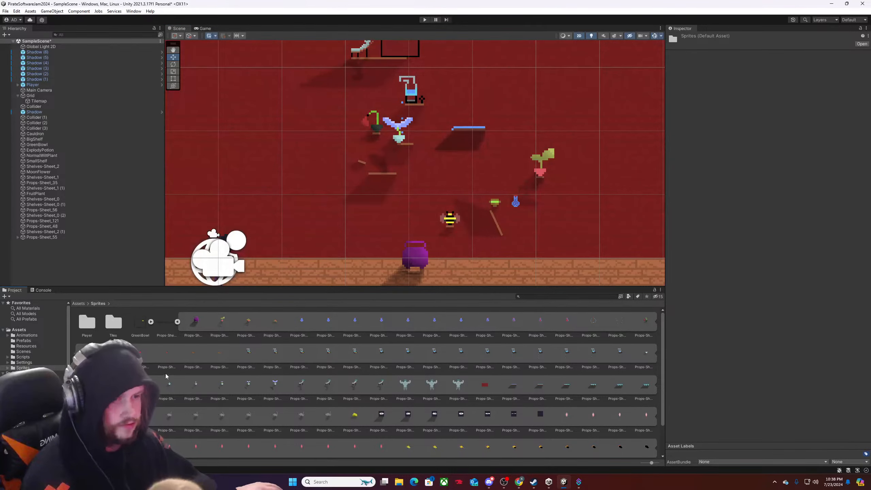
{"action": "scroll", "coordinate": [301, 360], "scroll_direction": "down", "scroll_amount": 2}
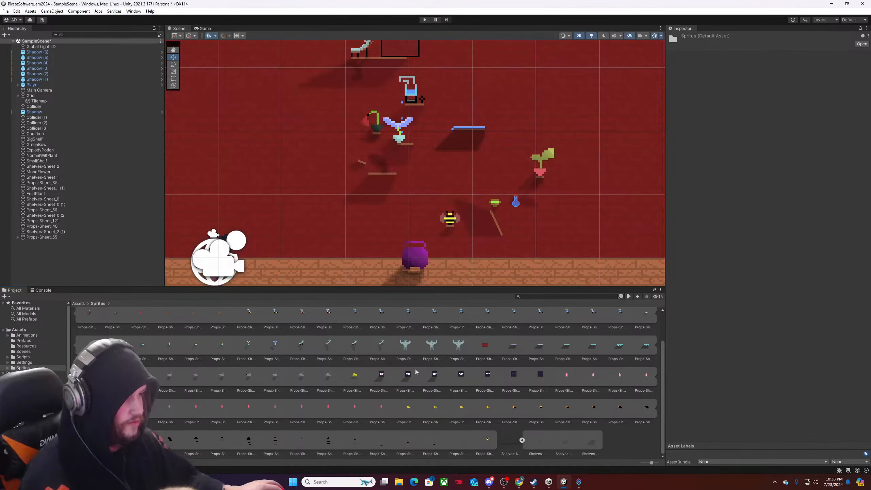
{"action": "left_click_drag", "start_coordinate": [380, 374], "coordinate": [380, 208]}
{"action": "scroll", "coordinate": [379, 275], "scroll_direction": "down", "scroll_amount": 1}
{"action": "scroll", "coordinate": [379, 276], "scroll_direction": "down", "scroll_amount": 3}
{"action": "middle_click_drag", "start_coordinate": [378, 275], "coordinate": [346, 257]}
{"action": "scroll", "coordinate": [416, 240], "scroll_direction": "up", "scroll_amount": 5}
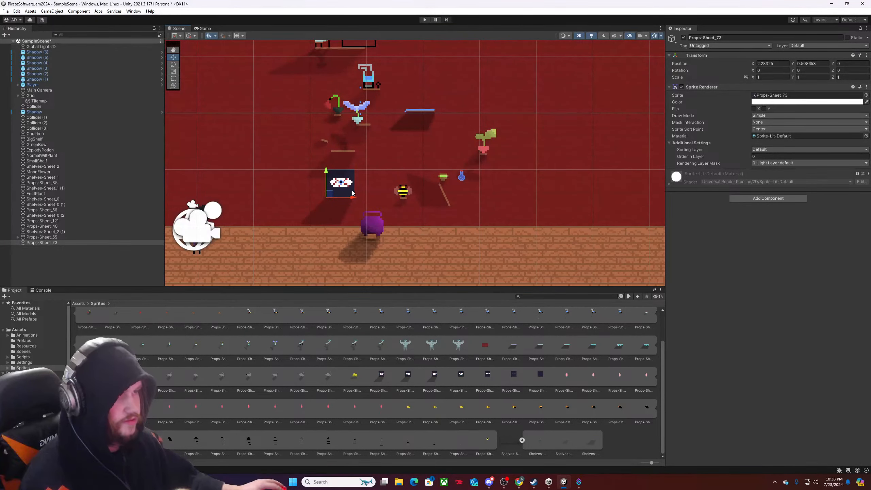
{"action": "left_click_drag", "start_coordinate": [330, 195], "coordinate": [279, 172]}
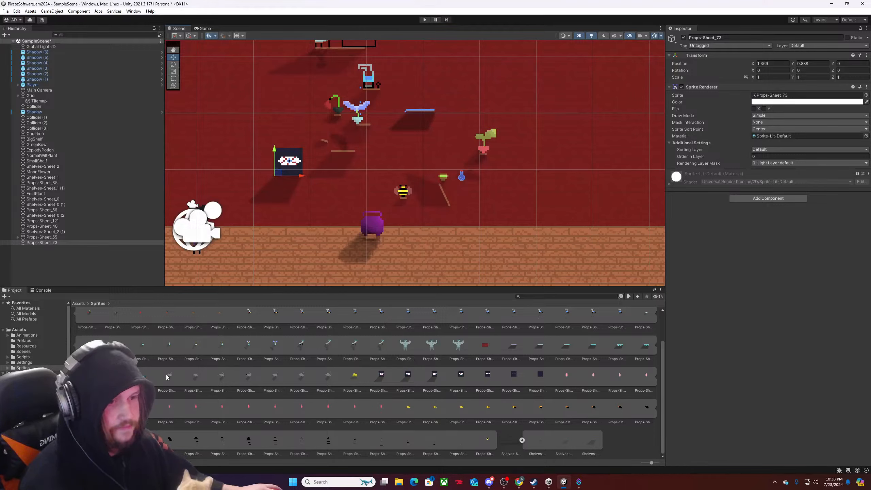
Place the grey rat sprite Props-Sheet_65 above and right of Props-Sheet_73, at about X 1.867, Y 1.608.
{"action": "left_click_drag", "start_coordinate": [169, 376], "coordinate": [309, 140]}
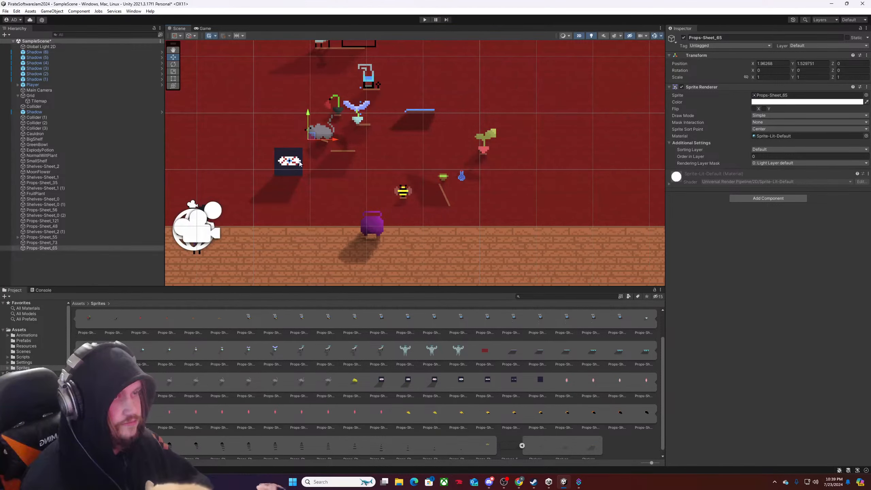
{"action": "scroll", "coordinate": [325, 184], "scroll_direction": "up", "scroll_amount": 1}
{"action": "scroll", "coordinate": [334, 183], "scroll_direction": "up", "scroll_amount": 4}
{"action": "middle_click_drag", "start_coordinate": [336, 183], "coordinate": [305, 223]}
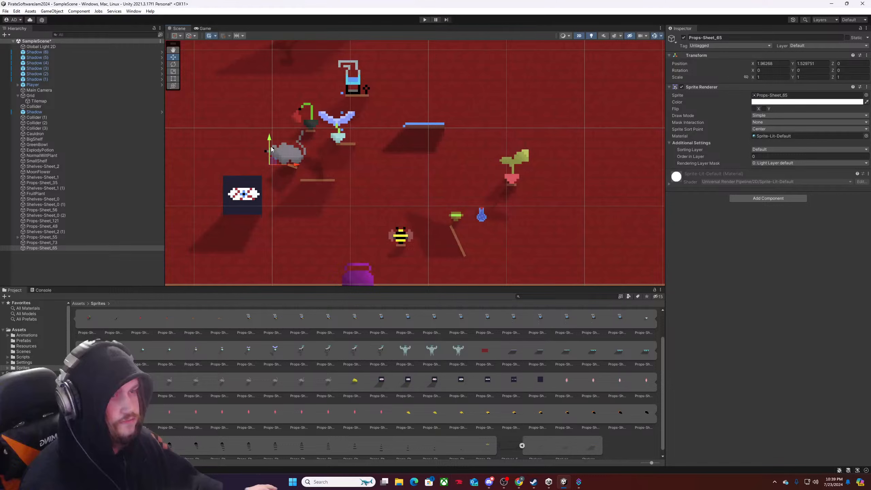
{"action": "left_click_drag", "start_coordinate": [284, 159], "coordinate": [262, 134]}
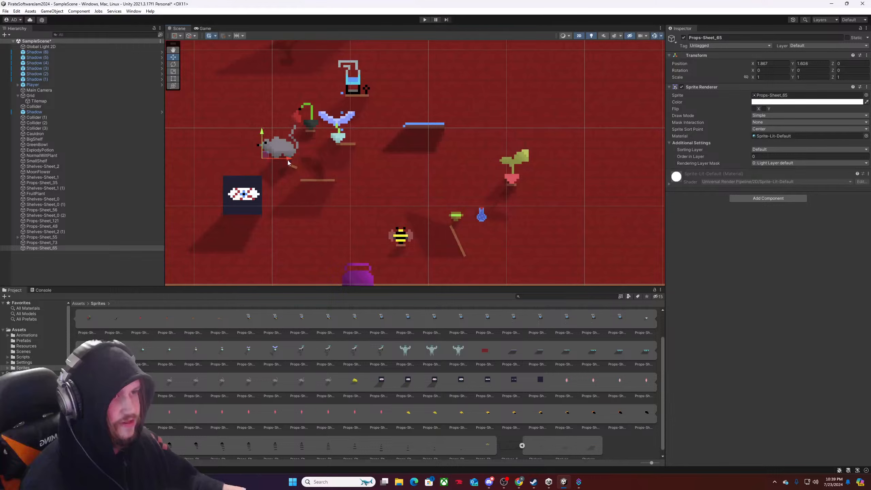
Move Props-Sheet_73 slightly left and up to about X 1.249, Y 0.93.
{"action": "scroll", "coordinate": [287, 160], "scroll_direction": "down", "scroll_amount": 3}
{"action": "scroll", "coordinate": [318, 190], "scroll_direction": "up", "scroll_amount": 2}
{"action": "left_click", "coordinate": [318, 190]}
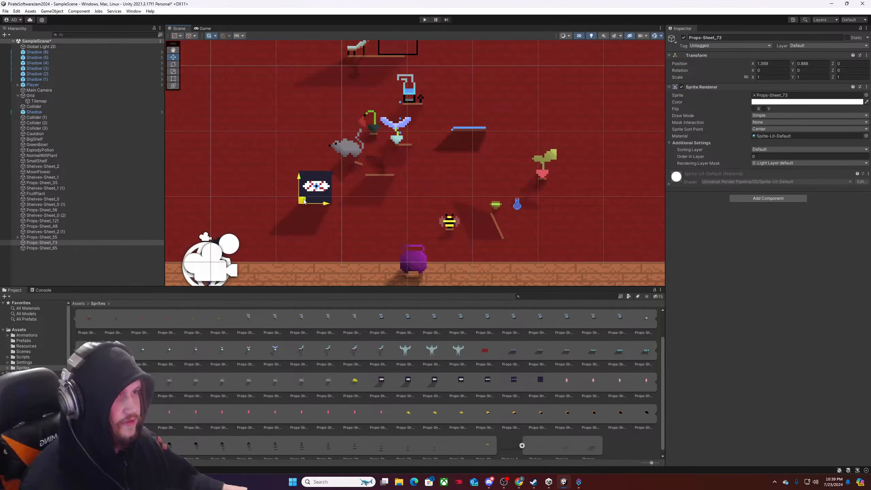
{"action": "left_click_drag", "start_coordinate": [306, 202], "coordinate": [298, 200]}
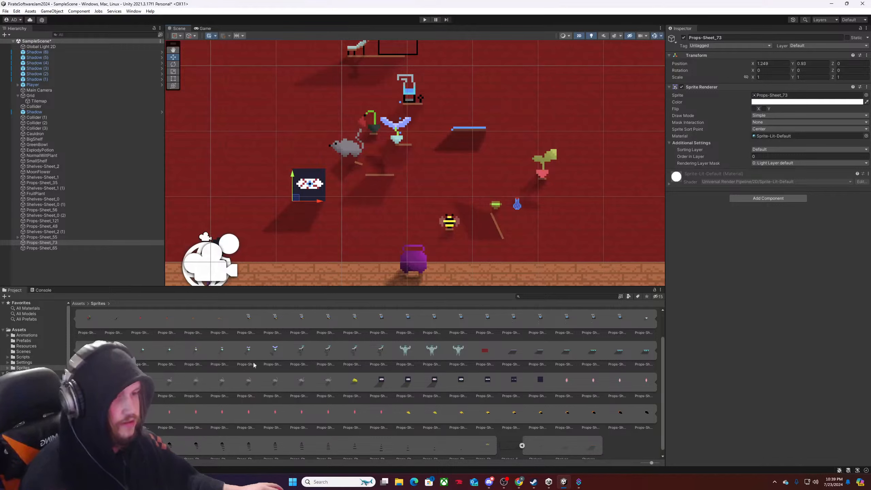
Place the yellow pile Props-Sheet_72 directly right of Props-Sheet_73 and set Props-Sheet_73's Order in Layer to 1.
{"action": "left_click_drag", "start_coordinate": [355, 379], "coordinate": [323, 201]}
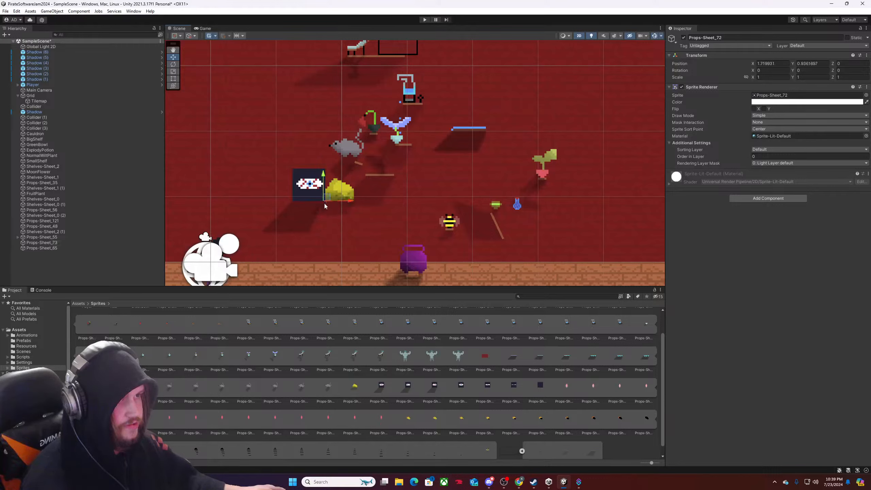
{"action": "left_click", "coordinate": [759, 156]}
{"action": "type", "text": "2"}
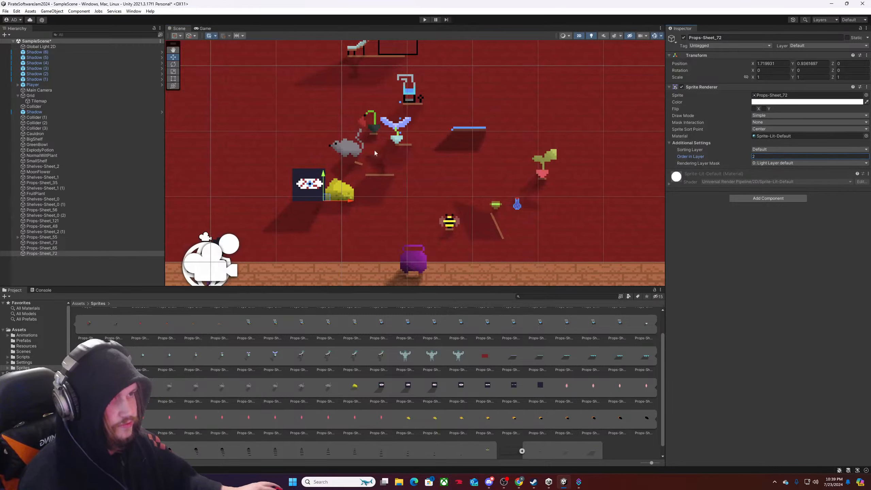
{"action": "left_click", "coordinate": [42, 242]}
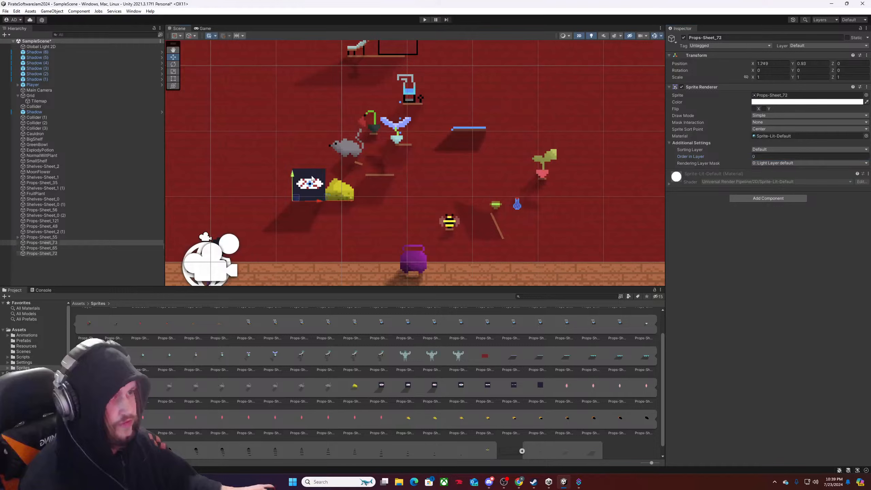
{"action": "left_click", "coordinate": [771, 156]}
{"action": "type", "text": "1"}
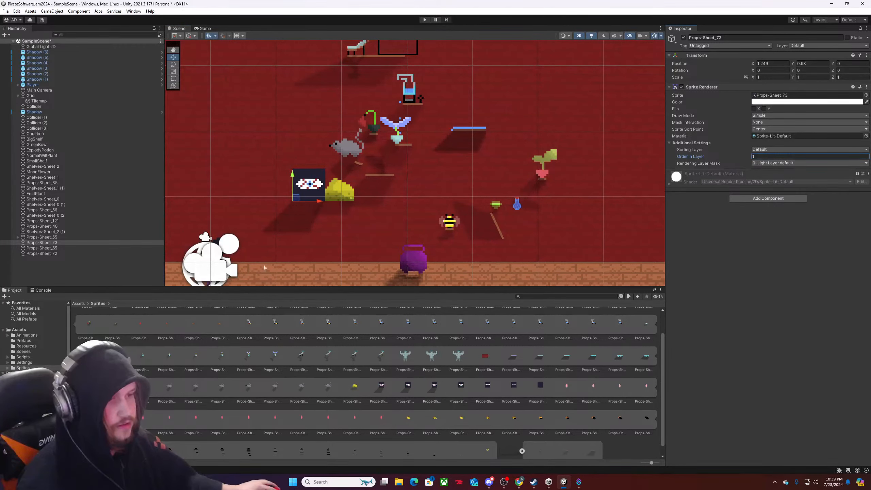
Collapse the Props-Sheet sprites and place a Shelves-Sheet_2 shelf directly beneath Props-Sheet_73.
{"action": "scroll", "coordinate": [148, 316], "scroll_direction": "up", "scroll_amount": 2}
{"action": "right_click", "coordinate": [147, 316]}
{"action": "left_click", "coordinate": [179, 323]}
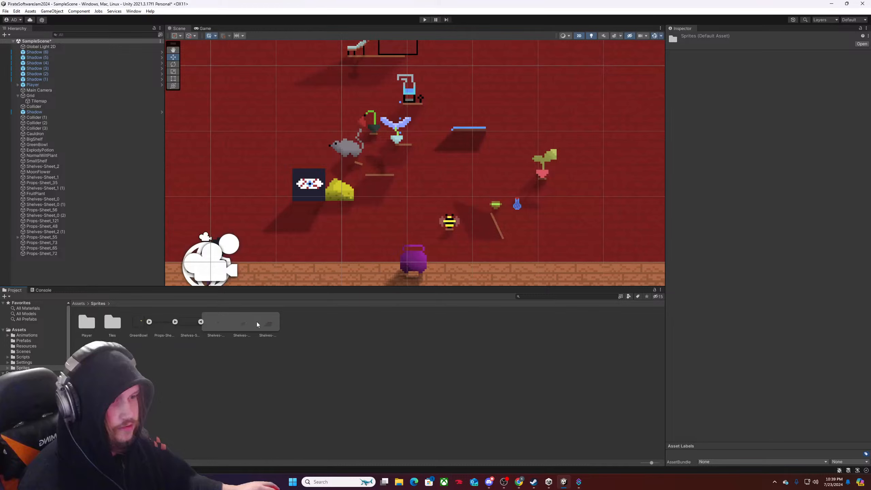
{"action": "left_click_drag", "start_coordinate": [266, 322], "coordinate": [290, 245]}
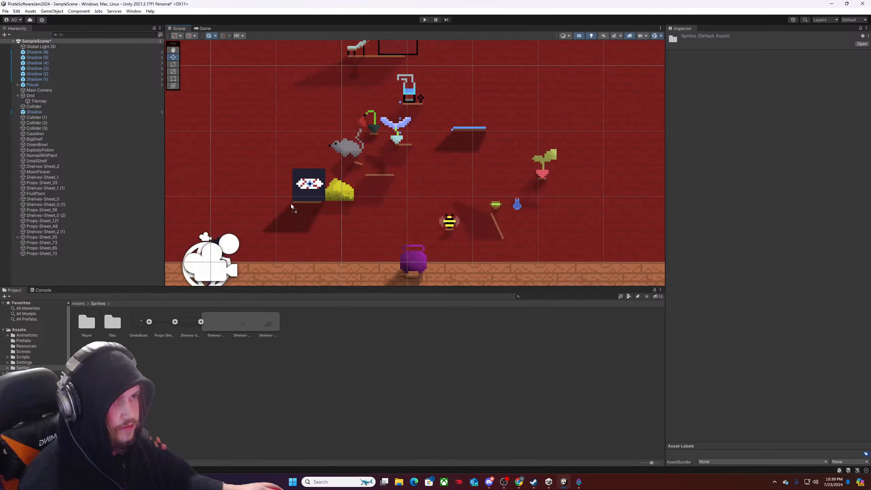
{"action": "left_click_drag", "start_coordinate": [291, 205], "coordinate": [289, 203]}
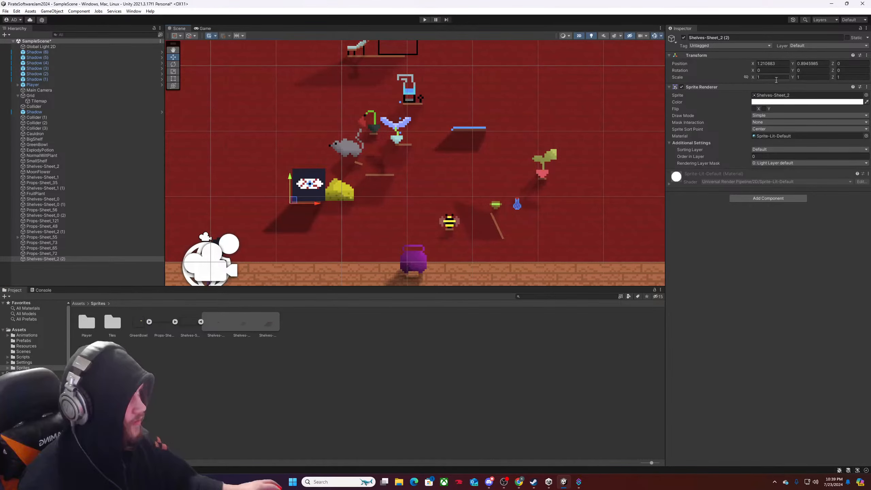
Set the new shelf's X scale to 2 and shift it slightly left to about X 1.185, under Props-Sheet_73 and the yellow pile.
{"action": "left_click_drag", "start_coordinate": [775, 78], "coordinate": [685, 87]}
{"action": "type", "text": "2"}
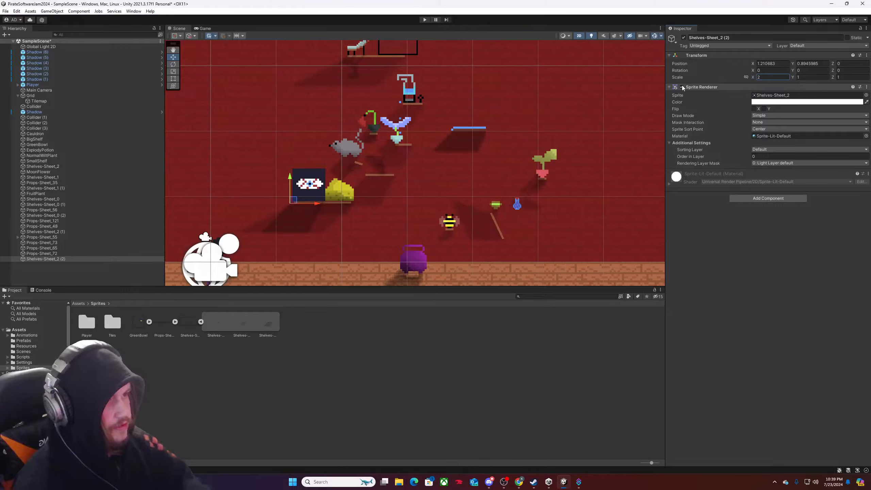
{"action": "left_click_drag", "start_coordinate": [318, 204], "coordinate": [316, 205]}
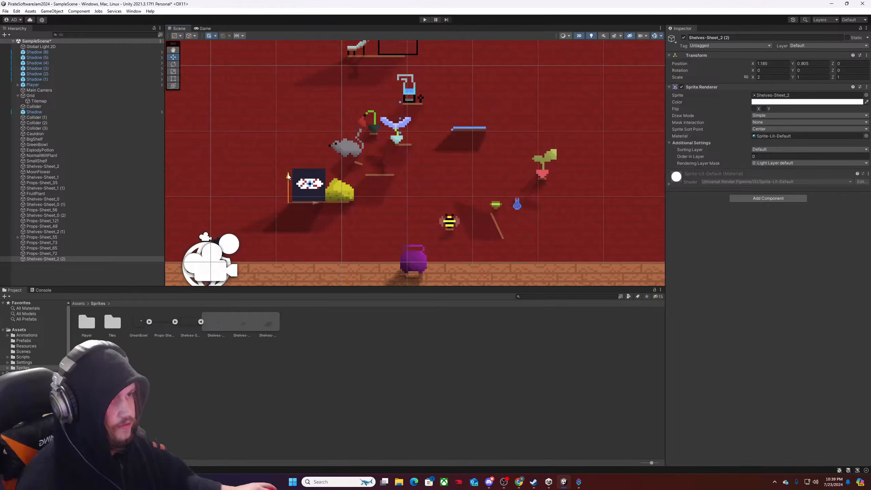
{"action": "left_click_drag", "start_coordinate": [288, 176], "coordinate": [288, 175]}
{"action": "left_click", "coordinate": [316, 184]}
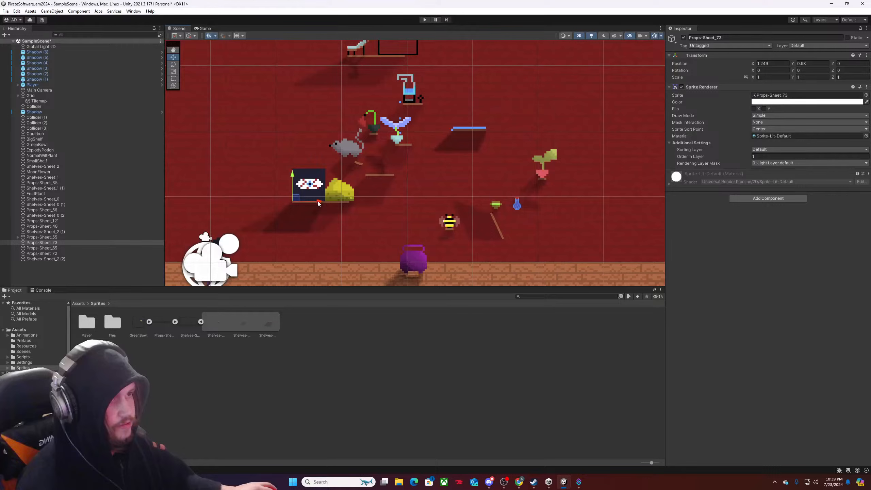
Move Props-Sheet_73 right over the yellow pile to about X 1.618 and set its Order in Layer to 2.
{"action": "left_click_drag", "start_coordinate": [318, 203], "coordinate": [343, 203]}
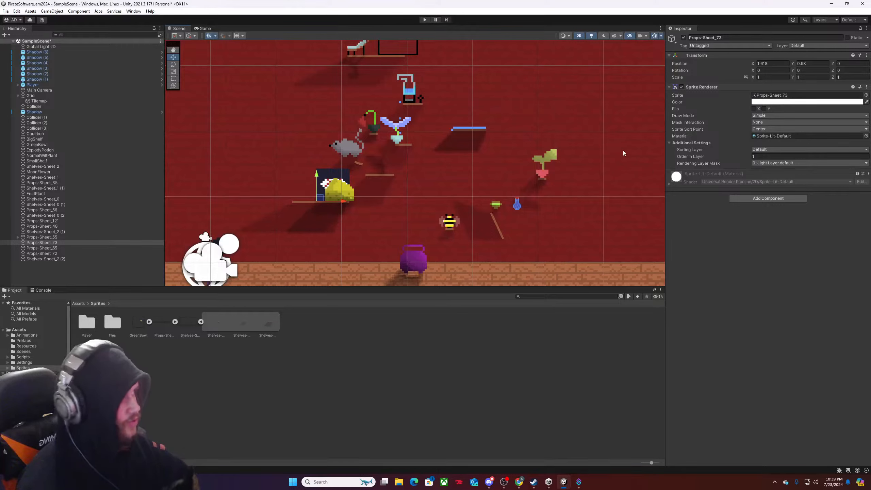
{"action": "left_click", "coordinate": [756, 157]}
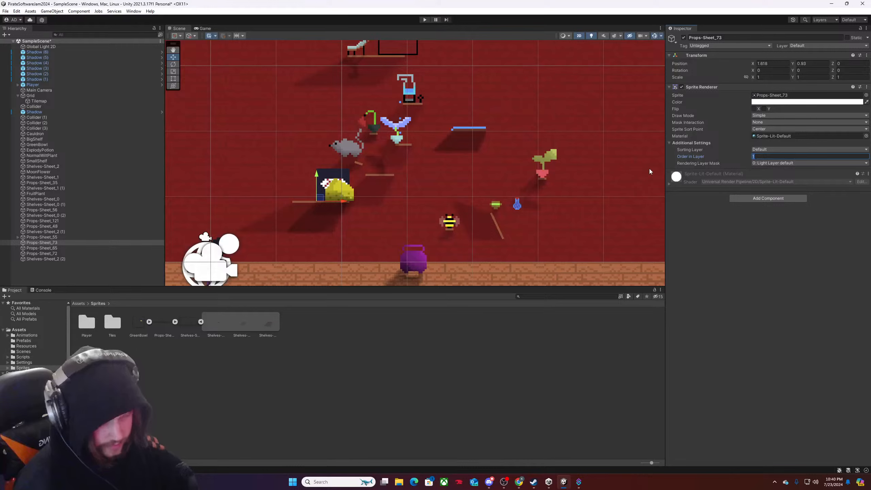
{"action": "type", "text": "2"}
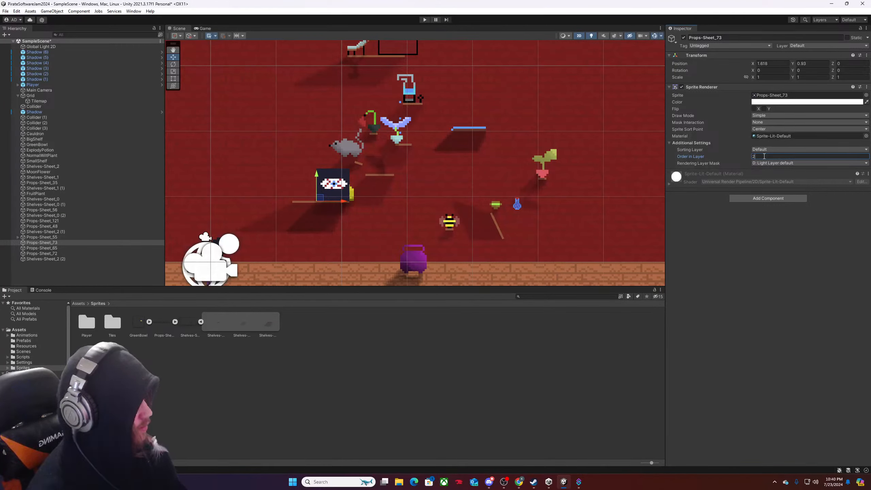
Set the Order in Layer of the yellow pile Props-Sheet_72 to 1 and nudge it left to about X 1.715.
{"action": "left_click", "coordinate": [351, 198]}
{"action": "left_click", "coordinate": [351, 198]}
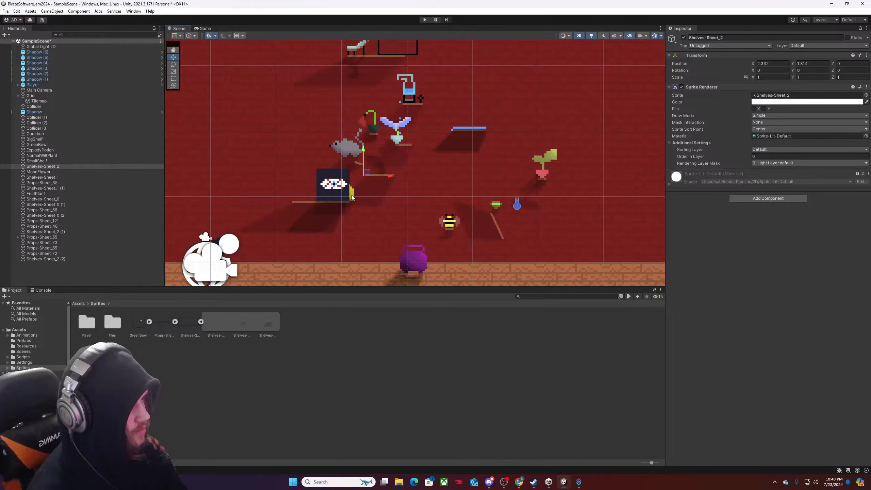
{"action": "left_click", "coordinate": [351, 198]}
{"action": "left_click", "coordinate": [351, 198]}
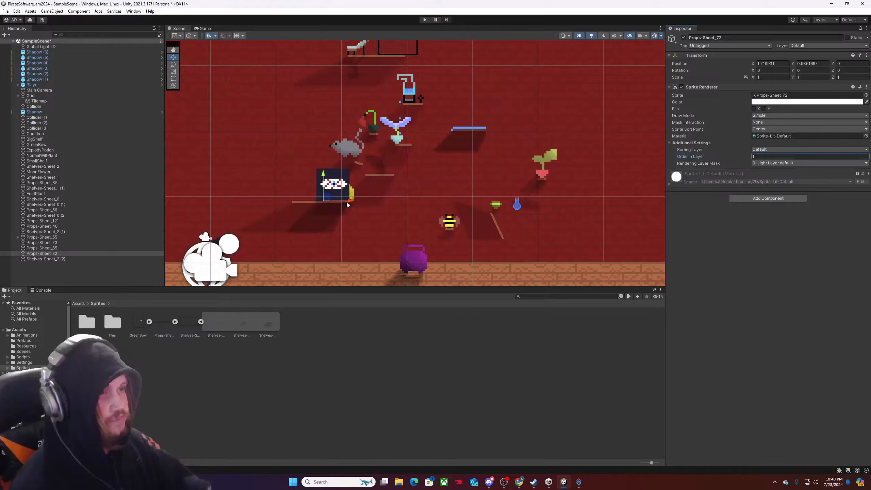
{"action": "mouse_move", "coordinate": [348, 205]}
{"action": "left_mouse_down"}
{"action": "mouse_move", "coordinate": [307, 205]}
{"action": "mouse_move", "coordinate": [349, 204]}
{"action": "left_mouse_up"}
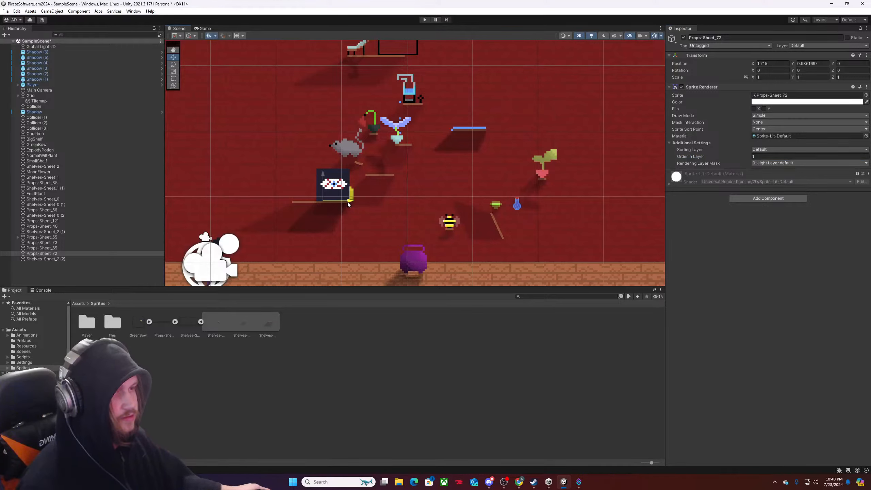
Slide Props-Sheet_73 left off the yellow pile to about X 1.254 and back over it to about X 1.618.
{"action": "left_click", "coordinate": [338, 185]}
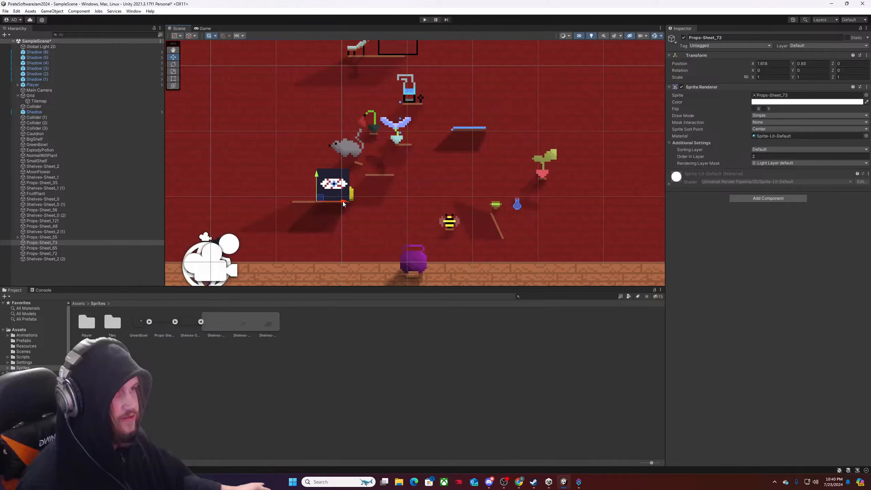
{"action": "left_click_drag", "start_coordinate": [343, 204], "coordinate": [319, 203]}
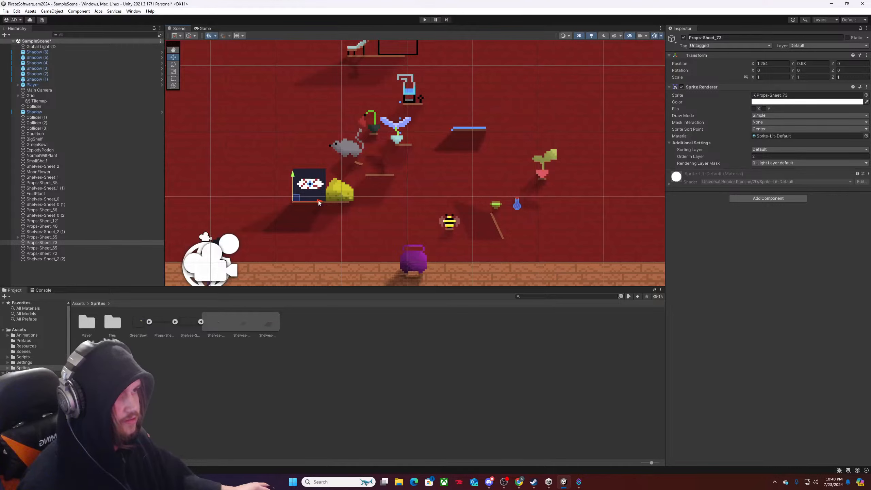
{"action": "left_click_drag", "start_coordinate": [318, 203], "coordinate": [344, 202]}
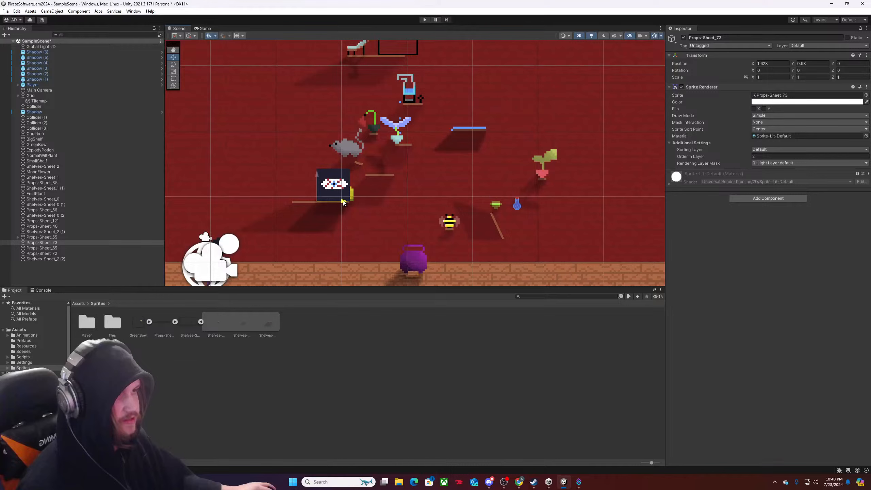
Place another Shelves-Sheet_1 shelf beneath the rat at about X 1.834, Y 1.514, and lower the rat onto it at about X 1.818, Y 1.543.
{"action": "scroll", "coordinate": [368, 201], "scroll_direction": "down", "scroll_amount": 3}
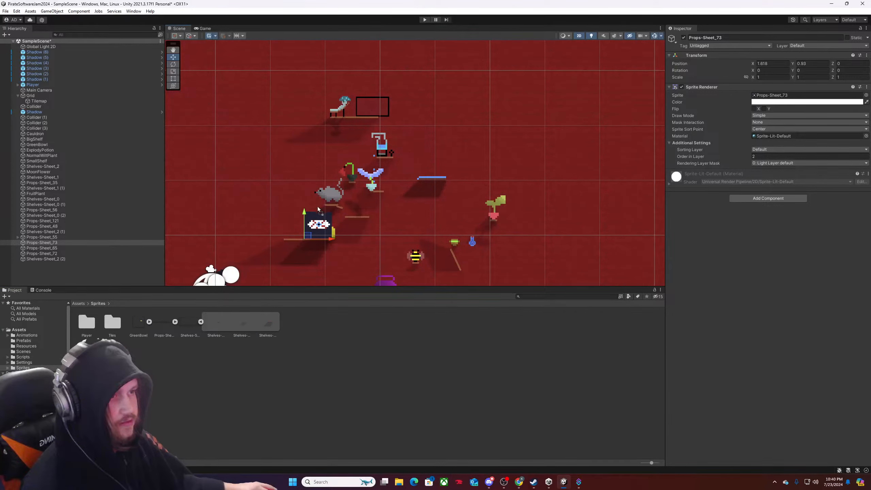
{"action": "left_click_drag", "start_coordinate": [317, 210], "coordinate": [329, 206]}
{"action": "scroll", "coordinate": [319, 210], "scroll_direction": "up", "scroll_amount": 5}
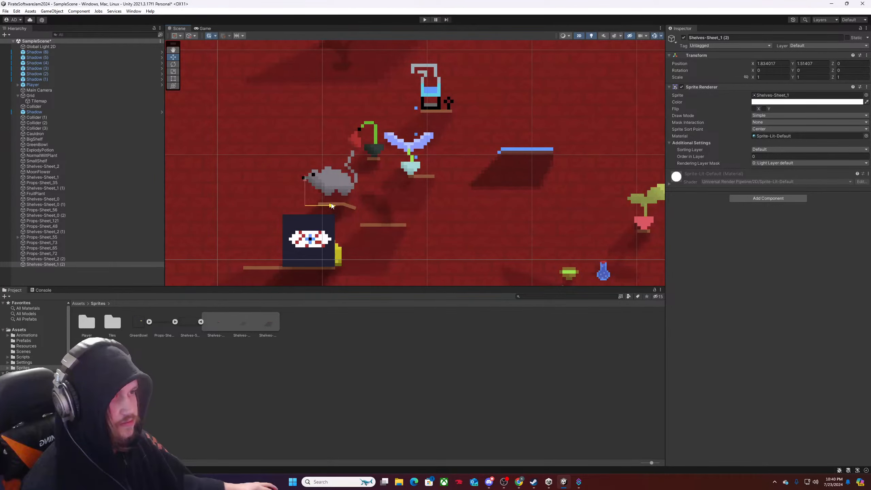
{"action": "left_click", "coordinate": [345, 182]}
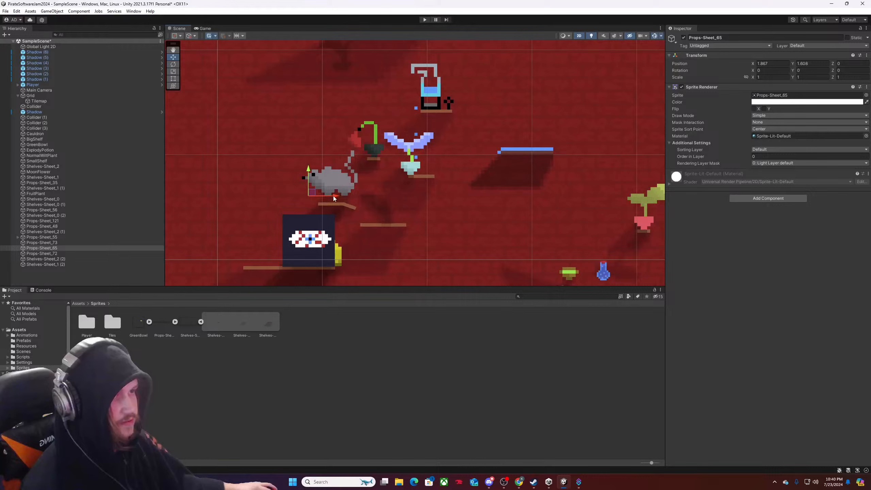
{"action": "left_click_drag", "start_coordinate": [334, 197], "coordinate": [305, 178]}
{"action": "scroll", "coordinate": [328, 219], "scroll_direction": "down", "scroll_amount": 5}
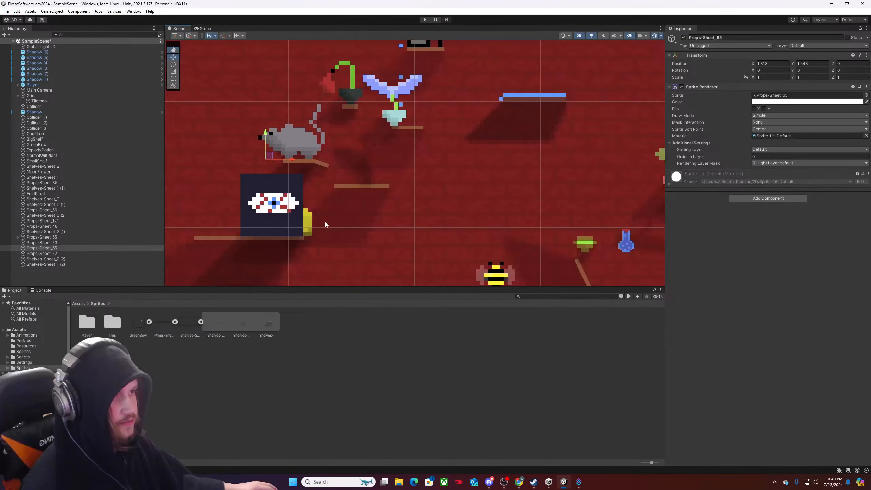
Move the rat and its shelf together down beside the yellow pile, leaving a small gap and levelling their shelf with the long shelf.
{"action": "scroll", "coordinate": [326, 227], "scroll_direction": "down", "scroll_amount": 2}
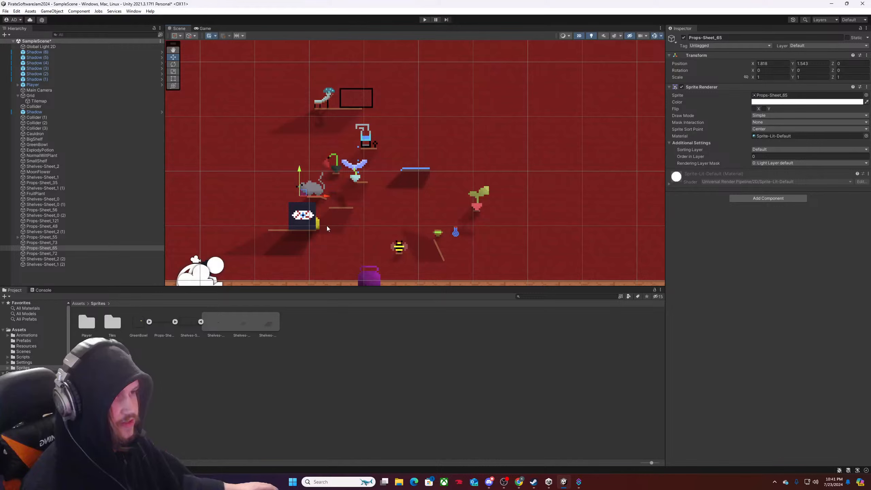
{"action": "left_click", "coordinate": [311, 196]}
{"action": "left_click", "coordinate": [312, 196]}
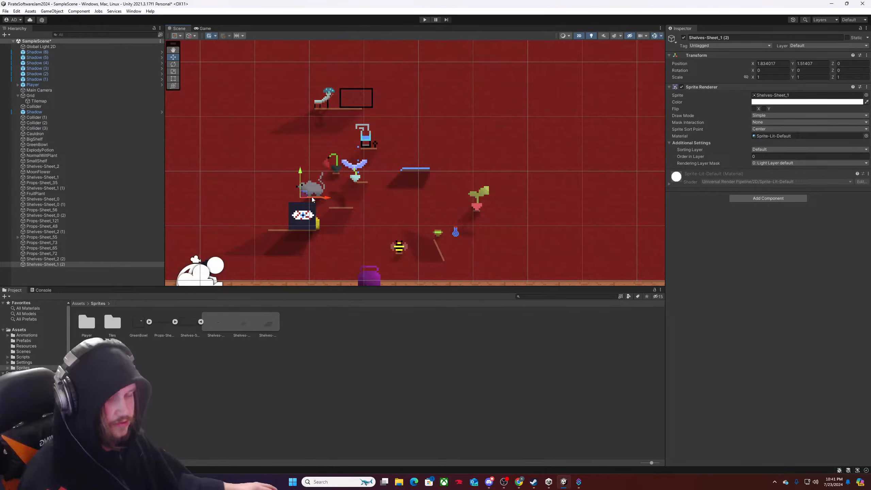
{"action": "left_click_drag", "start_coordinate": [306, 192], "coordinate": [322, 228]}
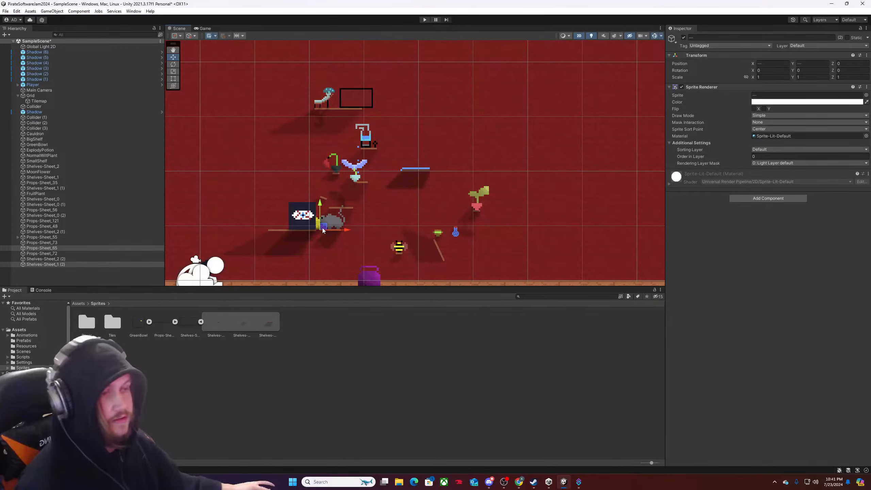
{"action": "left_click_drag", "start_coordinate": [323, 228], "coordinate": [327, 229]}
{"action": "scroll", "coordinate": [429, 242], "scroll_direction": "down", "scroll_amount": 3}
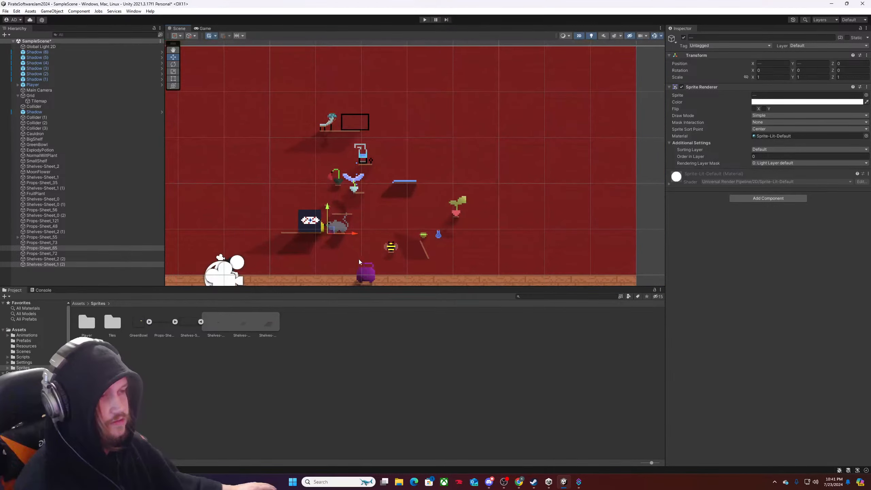
{"action": "scroll", "coordinate": [430, 242], "scroll_direction": "up", "scroll_amount": 1}
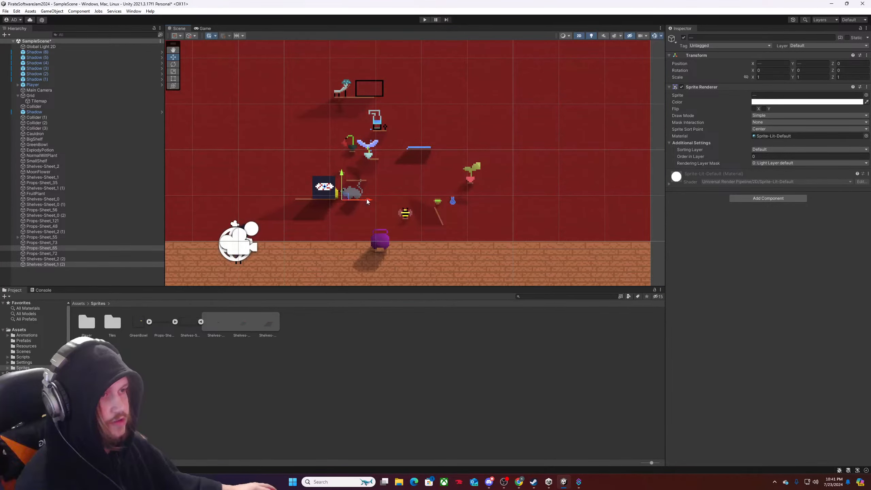
{"action": "left_click_drag", "start_coordinate": [366, 202], "coordinate": [373, 202]}
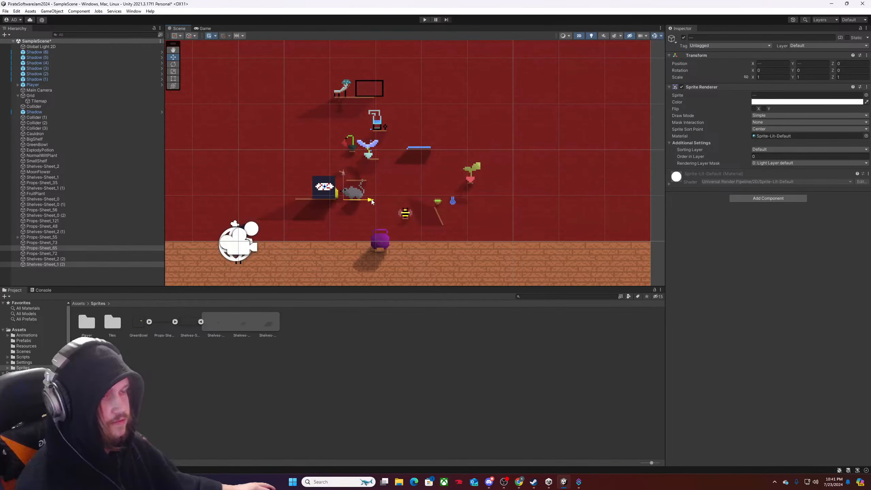
{"action": "scroll", "coordinate": [343, 187], "scroll_direction": "up", "scroll_amount": 5}
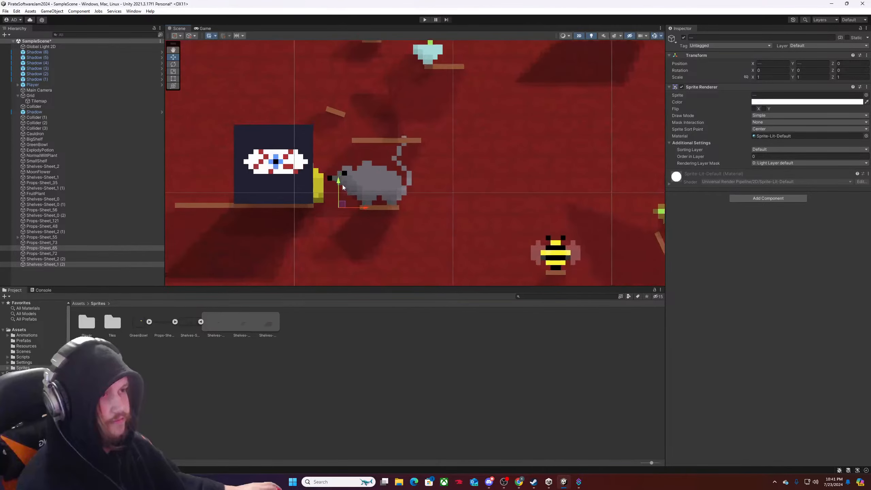
{"action": "left_click_drag", "start_coordinate": [339, 184], "coordinate": [340, 180]}
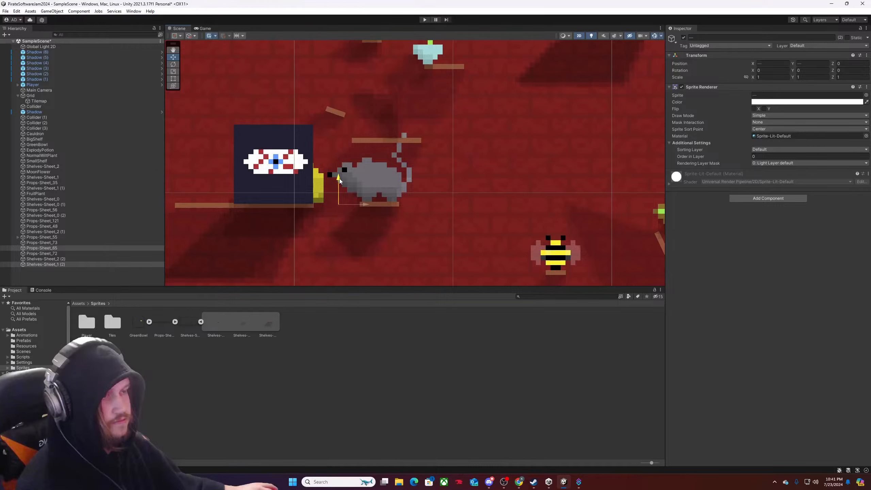
Set the Order in Layer of the rat Props-Sheet_65 to 1.
{"action": "scroll", "coordinate": [383, 210], "scroll_direction": "down", "scroll_amount": 2}
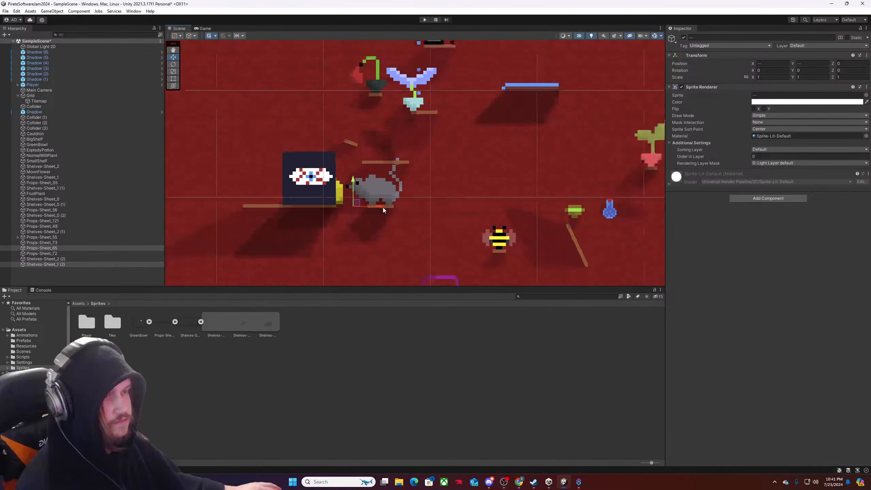
{"action": "scroll", "coordinate": [383, 207], "scroll_direction": "down", "scroll_amount": 3}
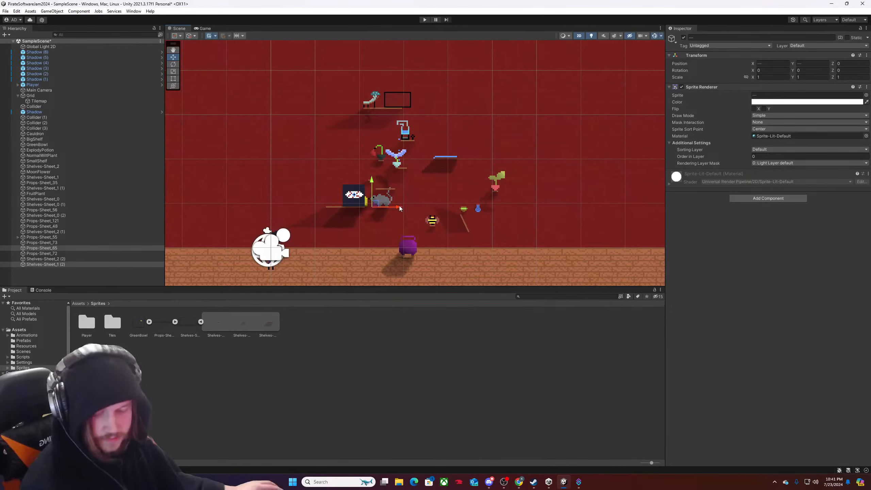
{"action": "left_click", "coordinate": [389, 190]}
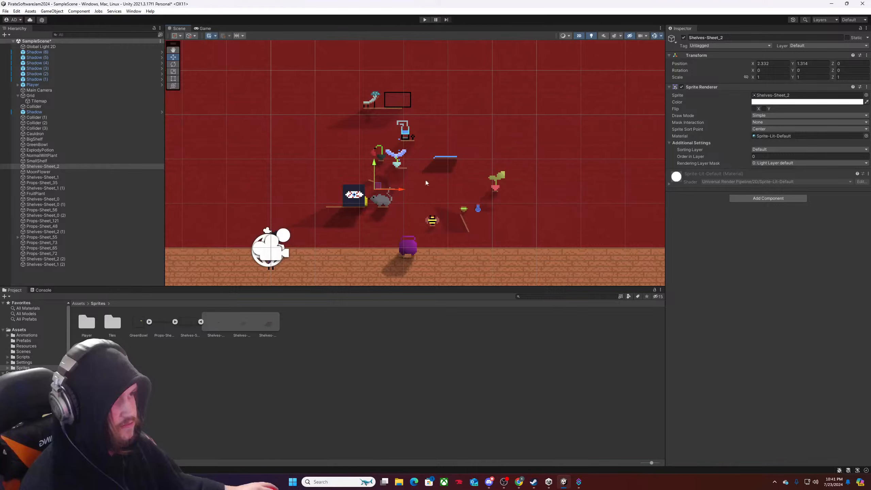
{"action": "left_click", "coordinate": [386, 202]}
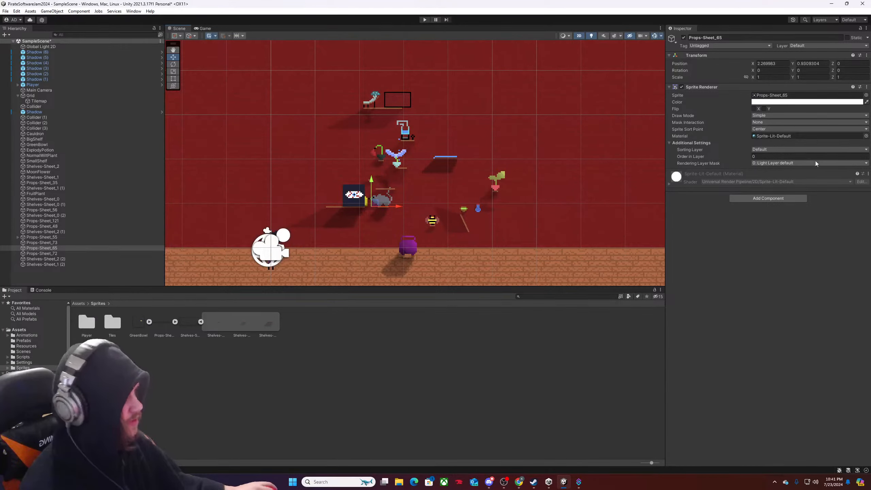
{"action": "left_click", "coordinate": [754, 156]}
{"action": "type", "text": "1"}
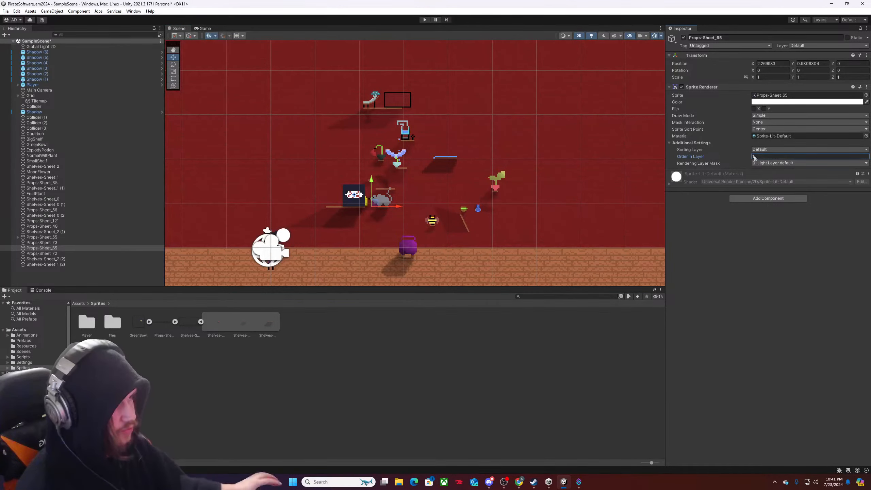
Place a Shadow prefab from the Prefabs folder over Props-Sheet_73 and the rat at about X 1.897, Y 0.823.
{"action": "scroll", "coordinate": [373, 201], "scroll_direction": "up", "scroll_amount": 3}
{"action": "scroll", "coordinate": [371, 204], "scroll_direction": "down", "scroll_amount": 1}
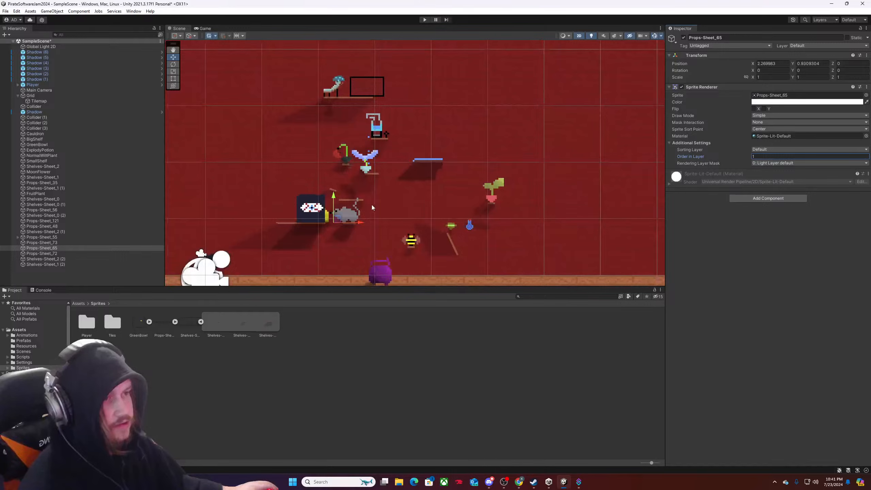
{"action": "scroll", "coordinate": [372, 204], "scroll_direction": "down", "scroll_amount": 3}
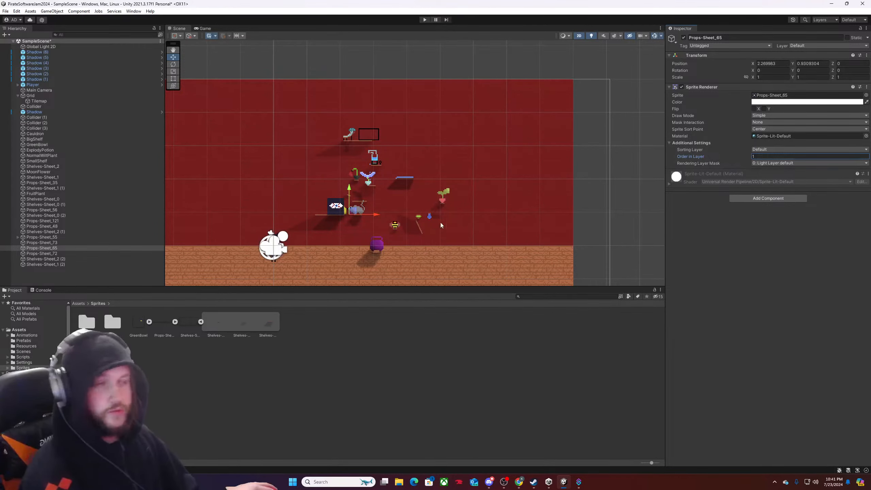
{"action": "scroll", "coordinate": [383, 212], "scroll_direction": "up", "scroll_amount": 5}
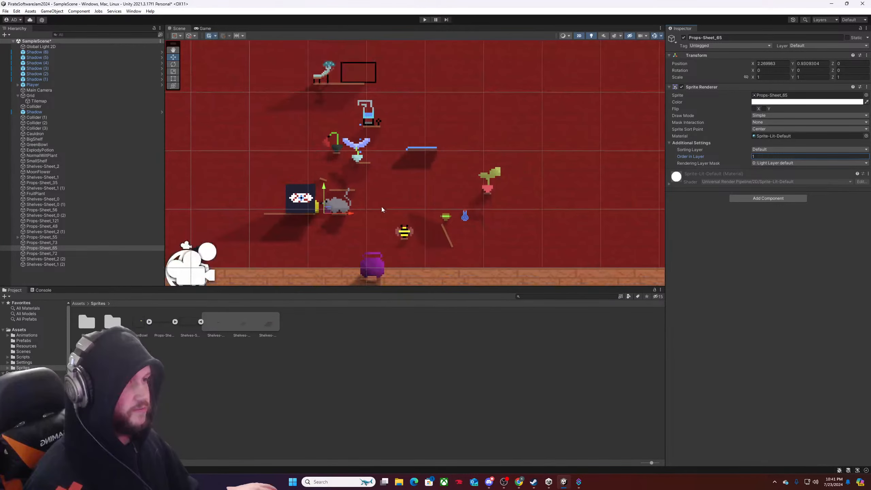
{"action": "scroll", "coordinate": [381, 209], "scroll_direction": "down", "scroll_amount": 5}
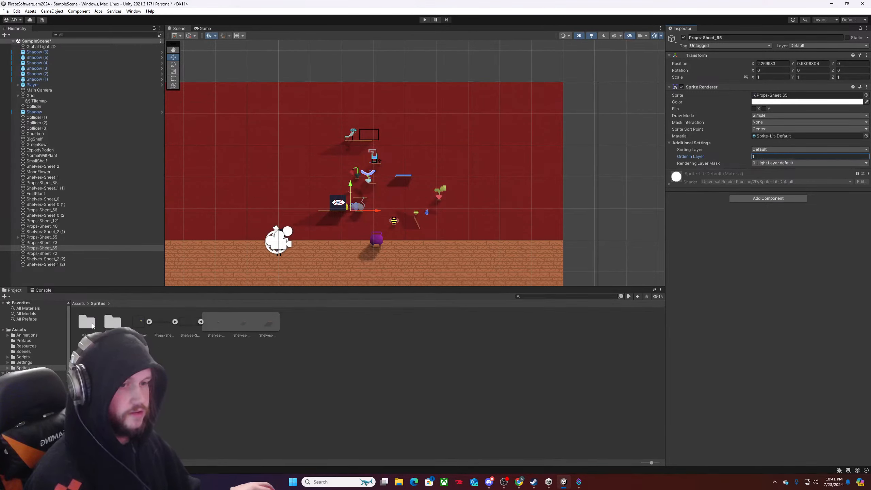
{"action": "left_click", "coordinate": [79, 303]}
{"action": "double_click", "coordinate": [113, 322]}
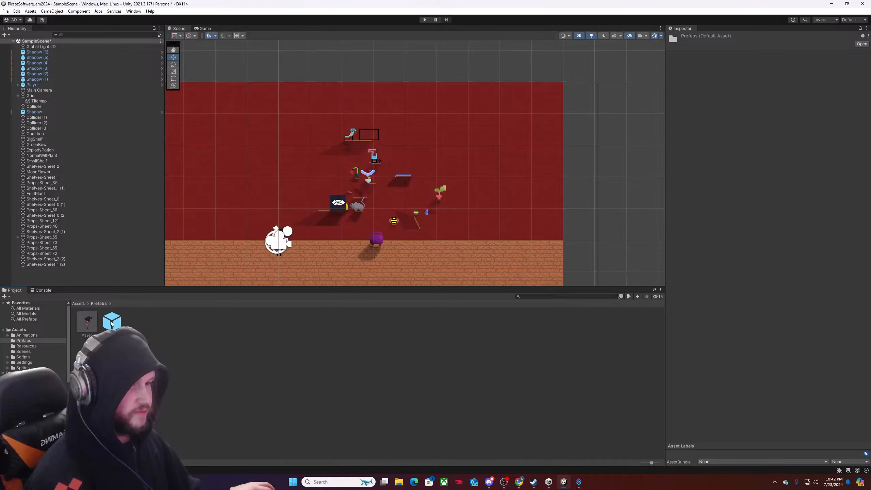
{"action": "left_click_drag", "start_coordinate": [112, 322], "coordinate": [339, 213]}
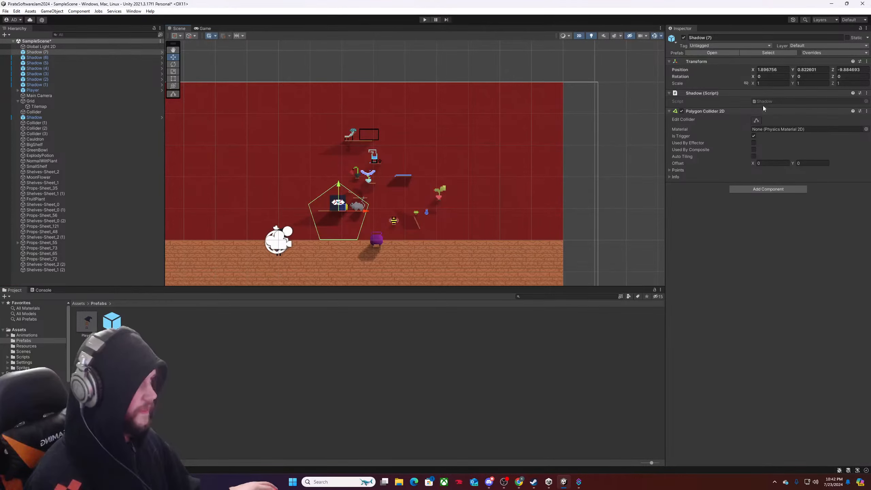
Reshape the Shadow (7) polygon collider to follow the shadows cast beneath the eye box Props-Sheet_73 and the rat.
{"action": "left_click", "coordinate": [756, 120]}
{"action": "scroll", "coordinate": [369, 223], "scroll_direction": "up", "scroll_amount": 5}
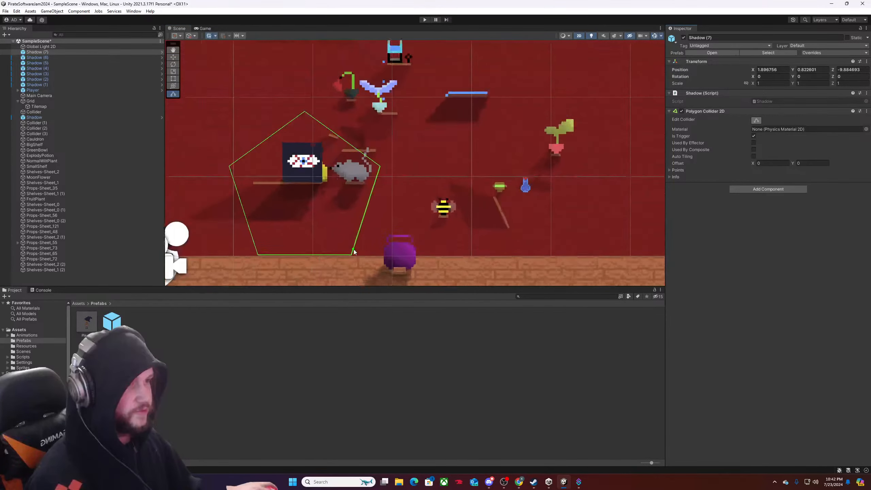
{"action": "left_click_drag", "start_coordinate": [353, 252], "coordinate": [347, 208]}
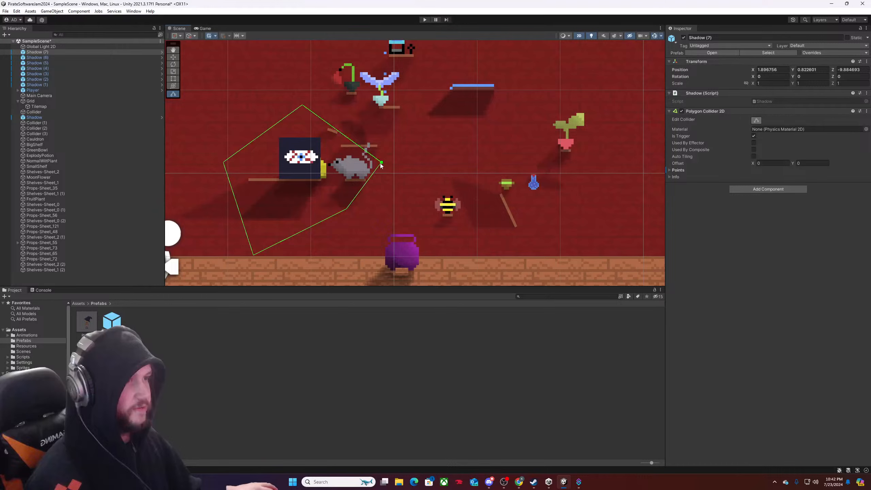
{"action": "left_click_drag", "start_coordinate": [382, 163], "coordinate": [366, 181]}
{"action": "left_click_drag", "start_coordinate": [302, 105], "coordinate": [345, 181]}
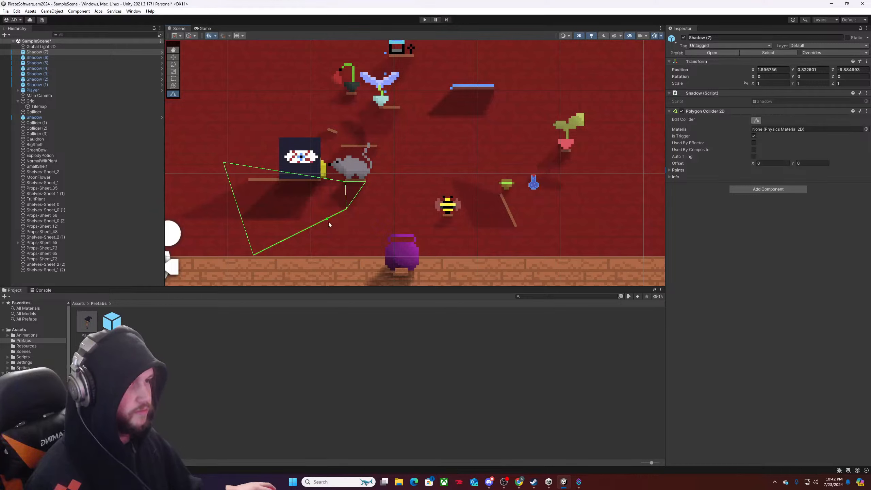
{"action": "left_click_drag", "start_coordinate": [328, 220], "coordinate": [332, 196]}
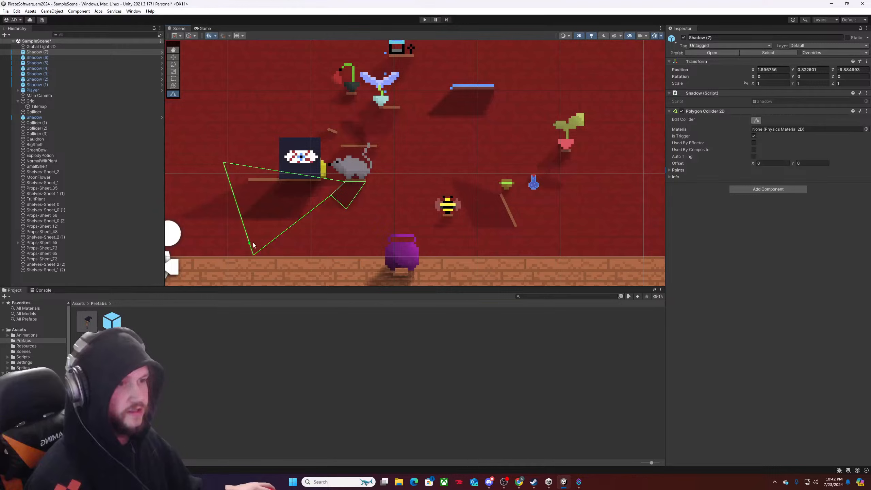
{"action": "left_click_drag", "start_coordinate": [254, 254], "coordinate": [324, 185]}
{"action": "left_click_drag", "start_coordinate": [223, 162], "coordinate": [276, 179]}
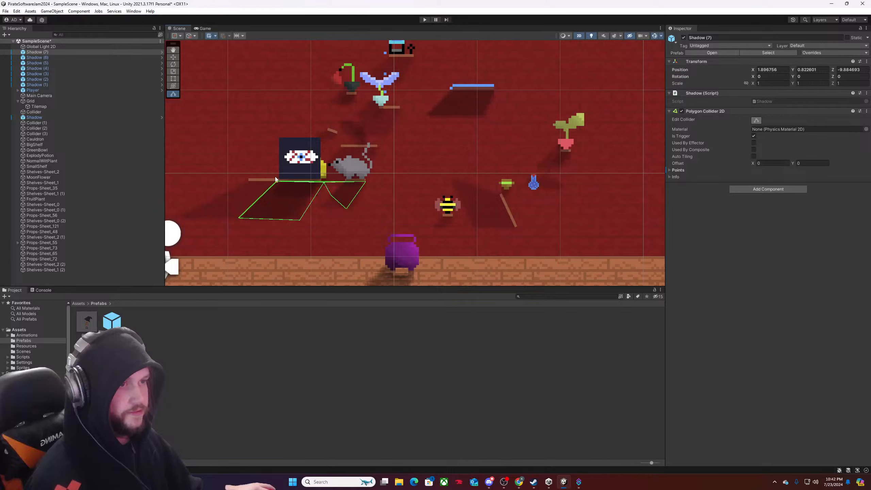
{"action": "scroll", "coordinate": [277, 219], "scroll_direction": "down", "scroll_amount": 6}
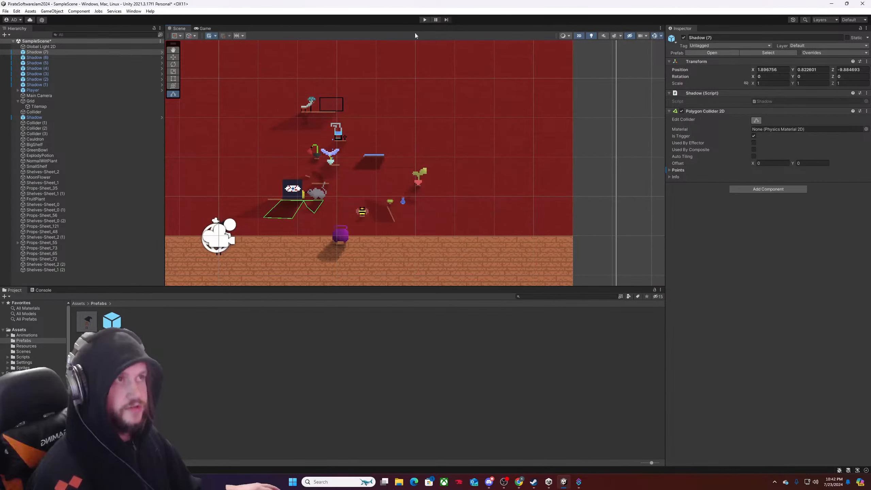
Playtest the scene by moving the player through the cauldron's shadow and the shadows on the wall, and stop the game.
{"action": "left_click", "coordinate": [424, 19]}
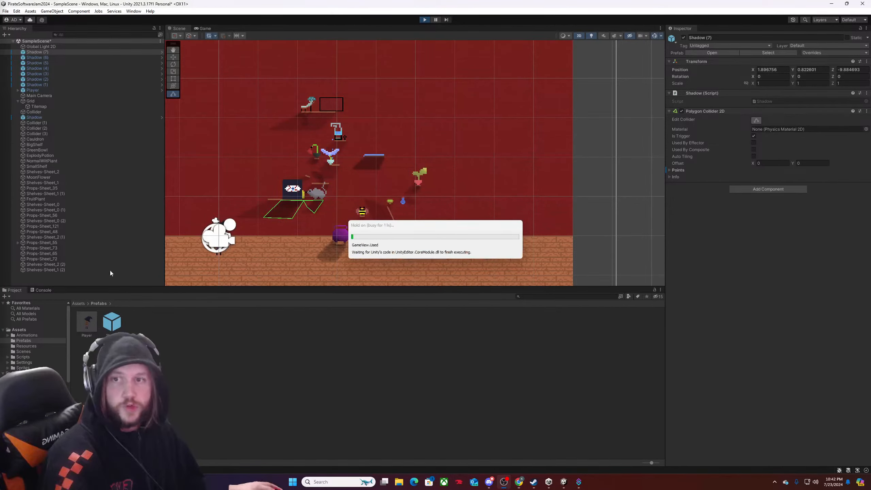
{"action": "left_click", "coordinate": [490, 210]}
{"action": "key", "text": "d"}
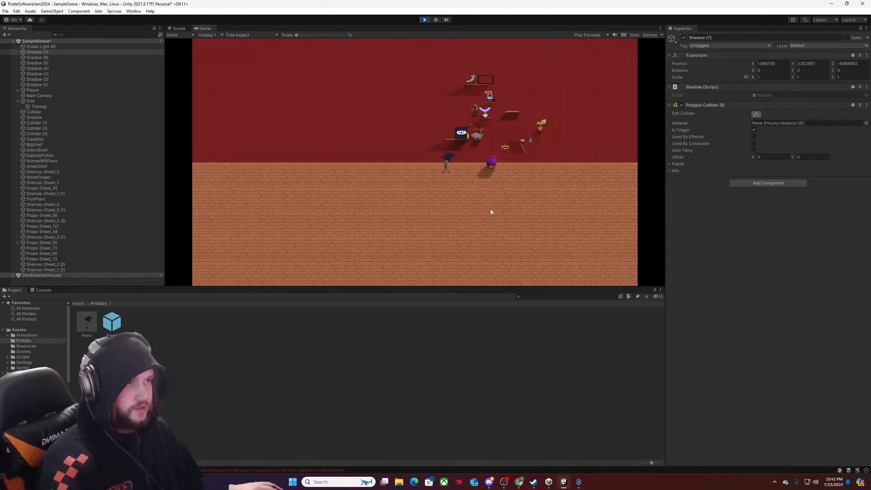
{"action": "key", "text": "a"}
{"action": "key", "text": "d"}
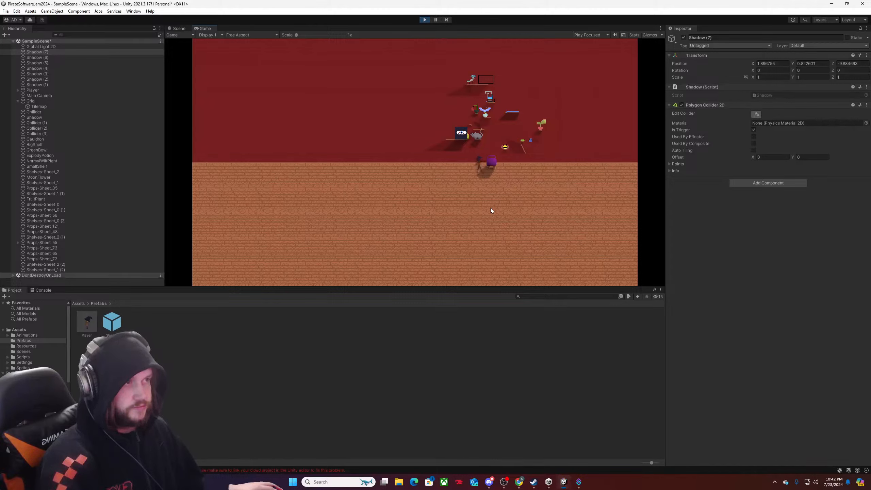
{"action": "key", "text": "a"}
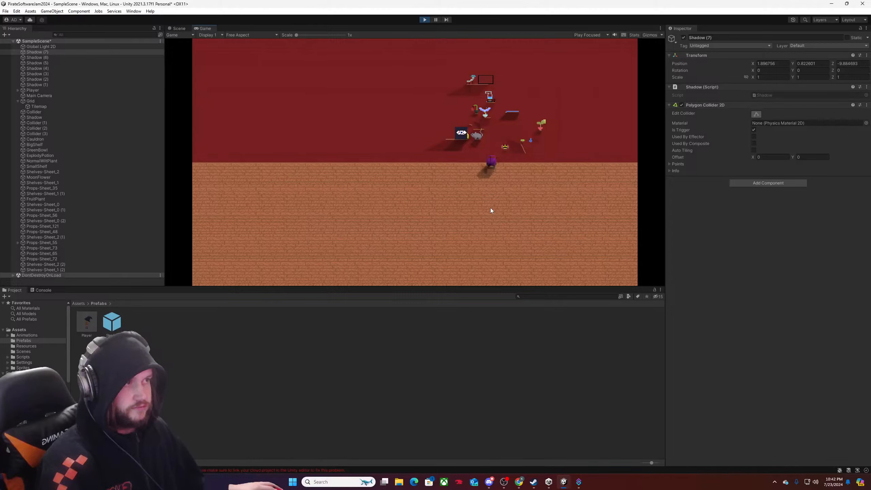
{"action": "key", "text": "d"}
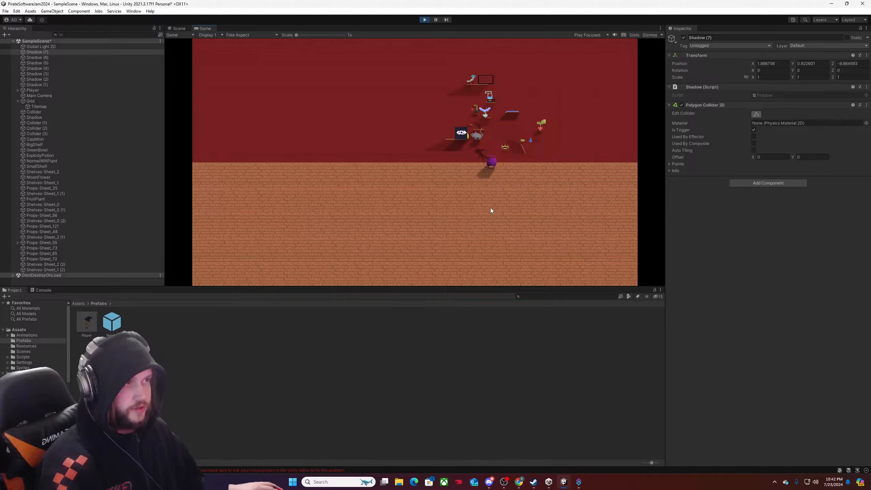
{"action": "key", "text": "a"}
{"action": "key", "text": "s"}
{"action": "key", "text": "d"}
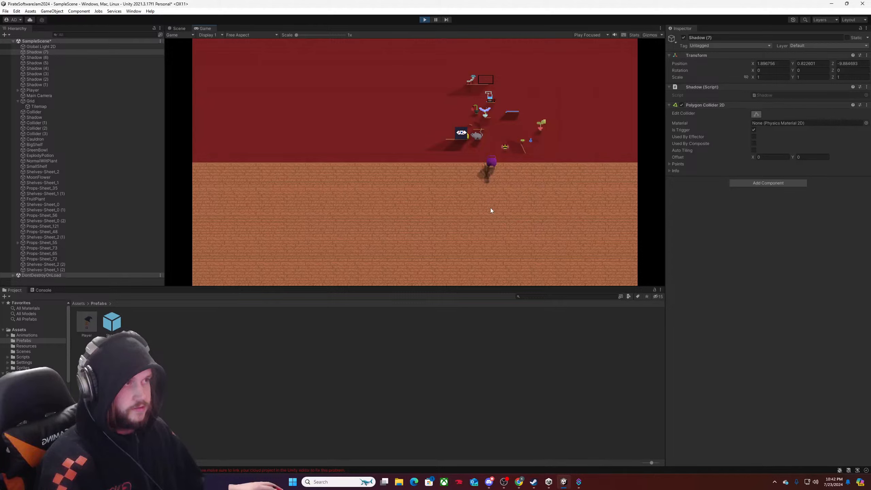
{"action": "key", "text": "a"}
{"action": "key", "text": "d"}
{"action": "key", "text": "a"}
{"action": "key", "text": "w"}
{"action": "key", "text": "d"}
{"action": "key", "text": "a"}
{"action": "key", "text": "d"}
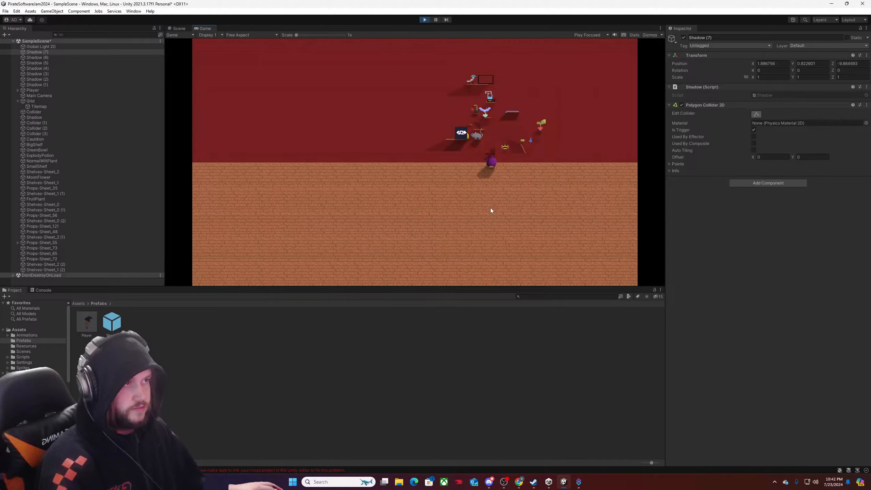
{"action": "key", "text": "a"}
{"action": "key", "text": "d"}
{"action": "key", "text": "a"}
{"action": "key", "text": "s"}
{"action": "key", "text": "d"}
{"action": "key", "text": "w"}
{"action": "key", "text": "d"}
{"action": "key", "text": "a"}
{"action": "key", "text": "w"}
{"action": "key", "text": "d"}
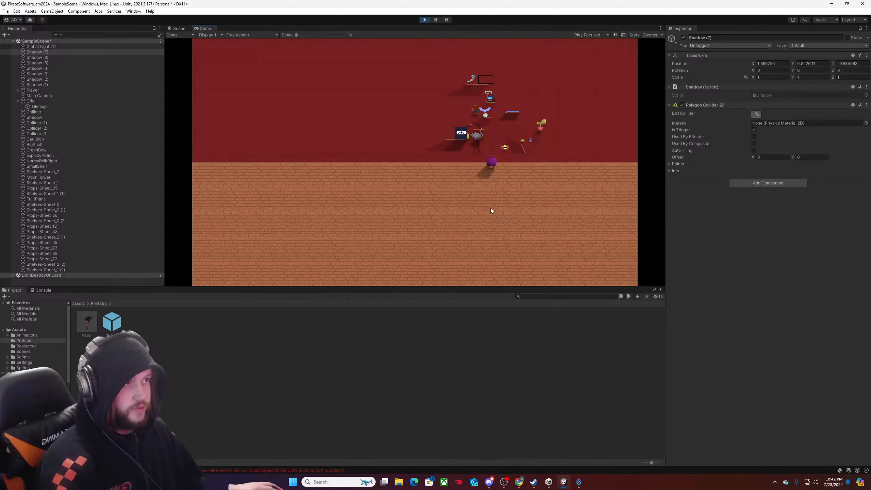
{"action": "key", "text": "a"}
{"action": "key", "text": "s"}
{"action": "key", "text": "s"}
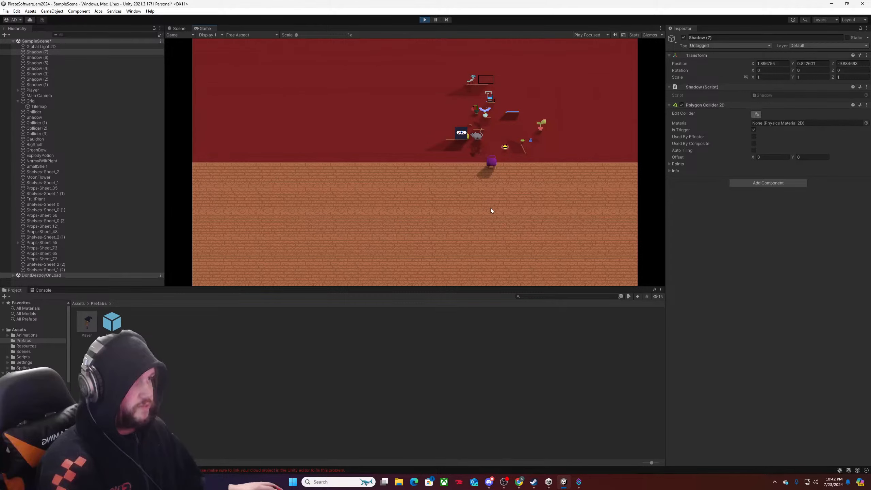
{"action": "left_click", "coordinate": [426, 20]}
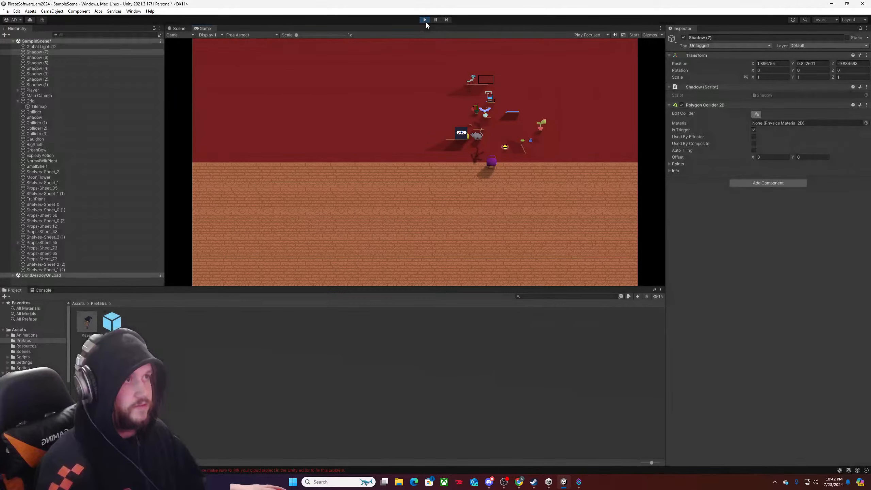
Move Props-Sheet_73, Props-Sheet_65, Props-Sheet_72 and their two shelves together slightly left along the wall, and save the scene.
{"action": "scroll", "coordinate": [301, 215], "scroll_direction": "up", "scroll_amount": 2}
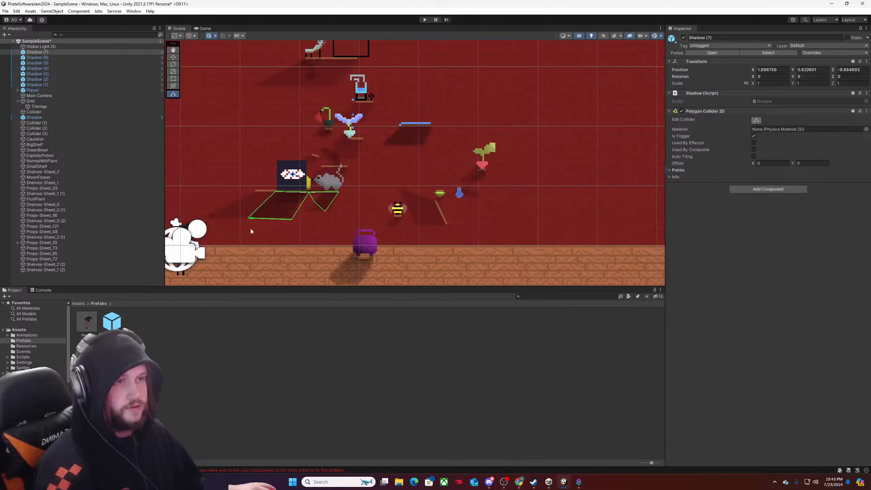
{"action": "left_click_drag", "start_coordinate": [221, 230], "coordinate": [301, 192]}
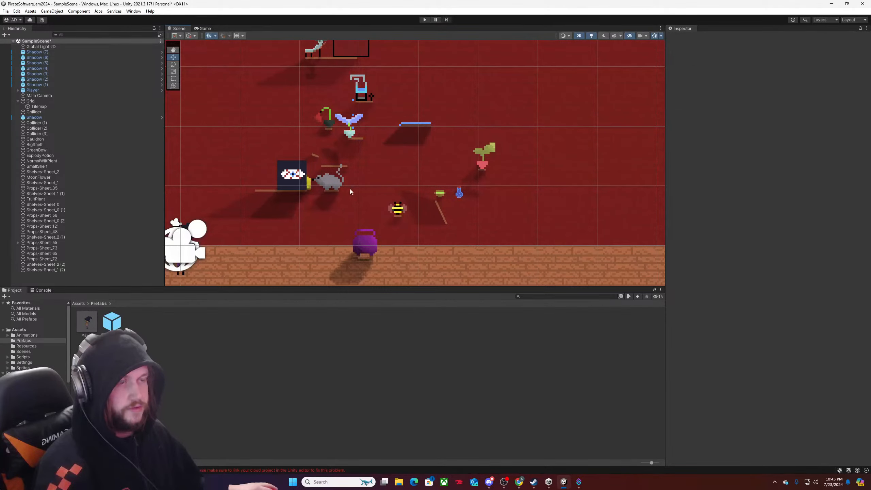
{"action": "left_click", "coordinate": [42, 269]}
{"action": "left_click", "coordinate": [41, 264], "text": "ctrl"}
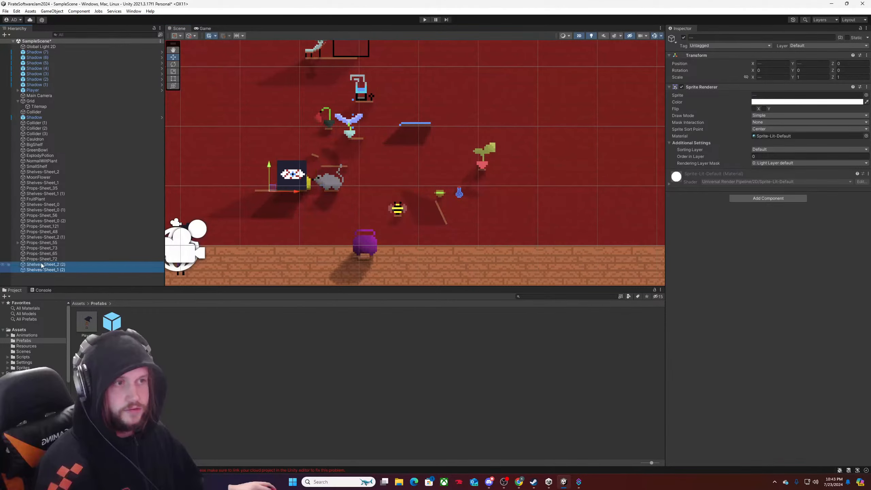
{"action": "left_click", "coordinate": [43, 259], "text": "ctrl"}
{"action": "left_click", "coordinate": [47, 253], "text": "ctrl"}
{"action": "left_click", "coordinate": [47, 247], "text": "ctrl"}
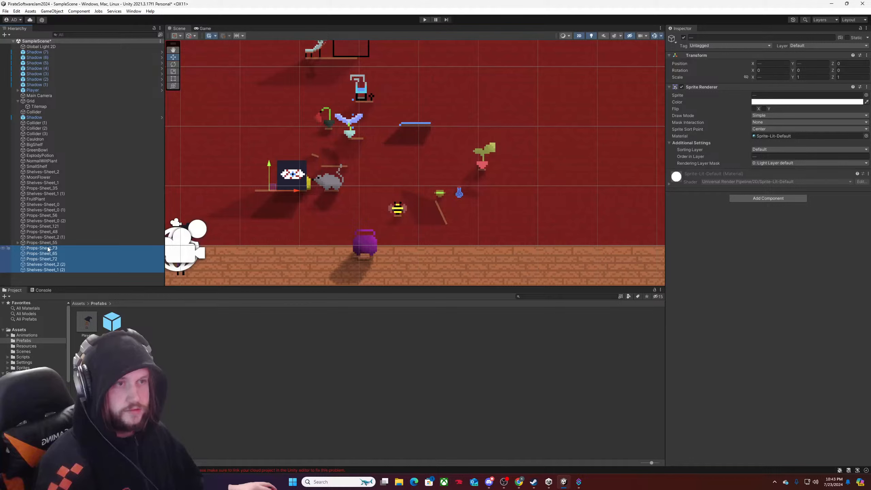
{"action": "mouse_move", "coordinate": [295, 191]}
{"action": "left_mouse_down"}
{"action": "mouse_move", "coordinate": [261, 188]}
{"action": "mouse_move", "coordinate": [282, 188]}
{"action": "left_mouse_up"}
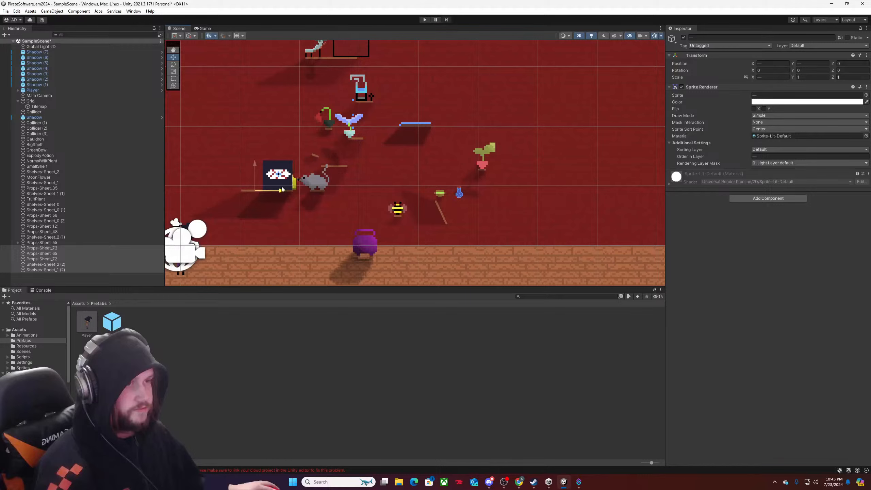
{"action": "scroll", "coordinate": [308, 219], "scroll_direction": "down", "scroll_amount": 4}
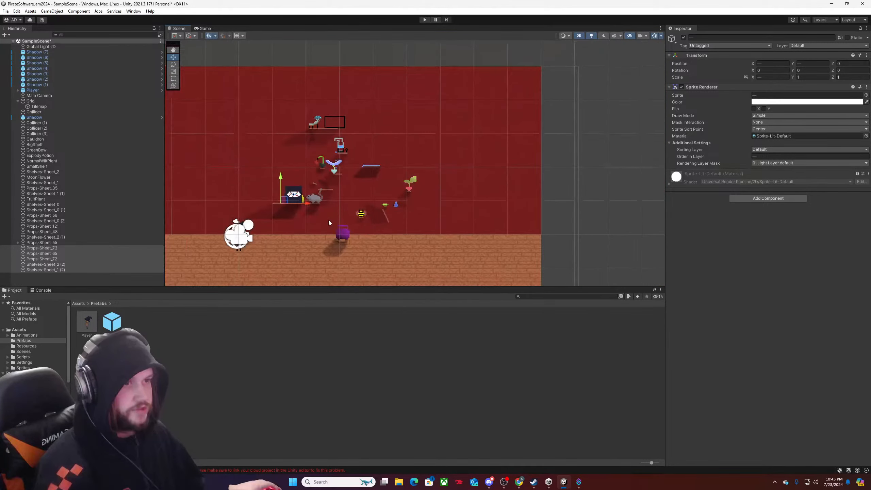
{"action": "key", "text": "ctrl+s"}
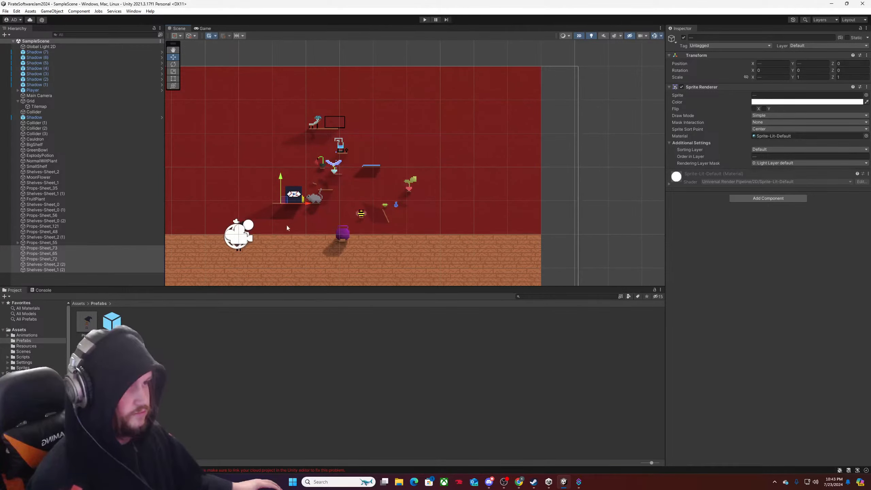
Examine the eye box, rat and shelf group up close and its spacing from the other props on the wall.
{"action": "scroll", "coordinate": [288, 222], "scroll_direction": "up", "scroll_amount": 3}
{"action": "scroll", "coordinate": [317, 186], "scroll_direction": "up", "scroll_amount": 10}
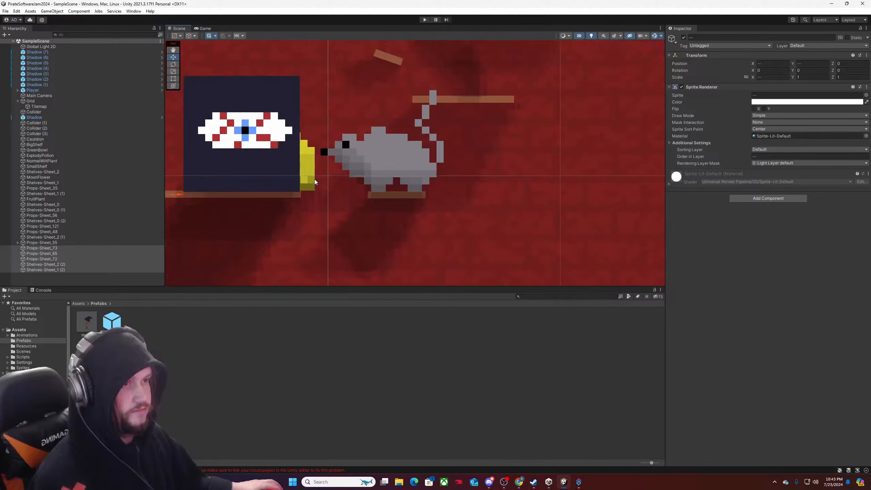
{"action": "scroll", "coordinate": [314, 179], "scroll_direction": "down", "scroll_amount": 3}
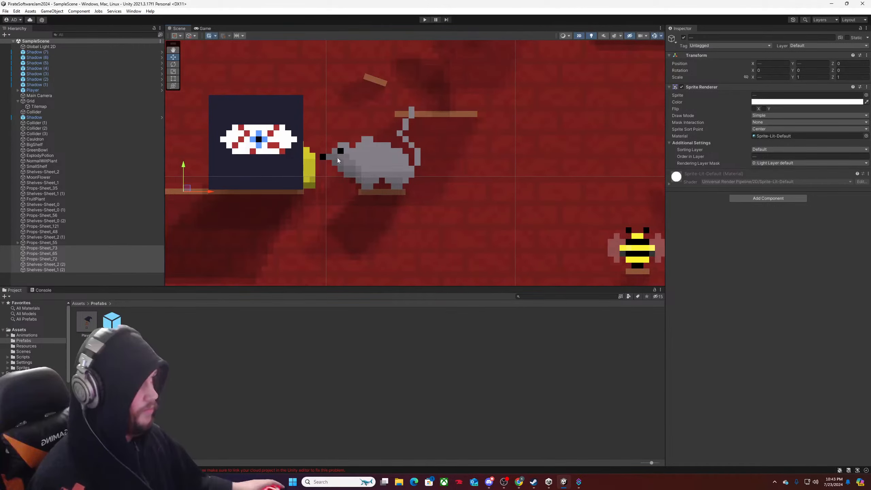
{"action": "scroll", "coordinate": [313, 181], "scroll_direction": "down", "scroll_amount": 4}
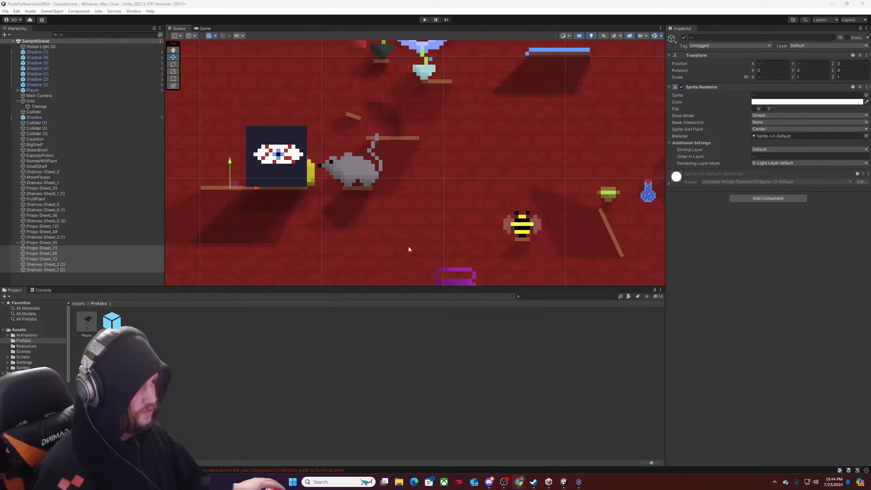
{"action": "scroll", "coordinate": [432, 236], "scroll_direction": "down", "scroll_amount": 2}
{"action": "scroll", "coordinate": [441, 226], "scroll_direction": "down", "scroll_amount": 2}
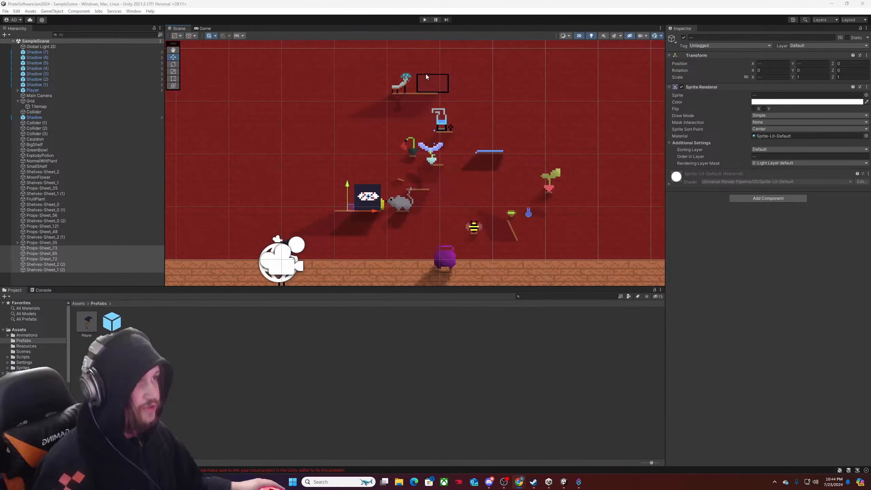
{"action": "scroll", "coordinate": [438, 98], "scroll_direction": "up", "scroll_amount": 10}
{"action": "scroll", "coordinate": [462, 163], "scroll_direction": "down", "scroll_amount": 14}
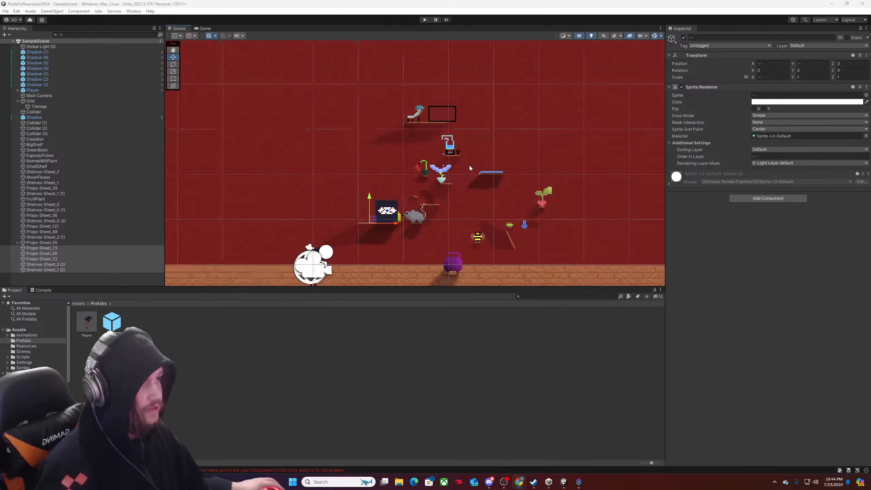
{"action": "scroll", "coordinate": [470, 165], "scroll_direction": "down", "scroll_amount": 2}
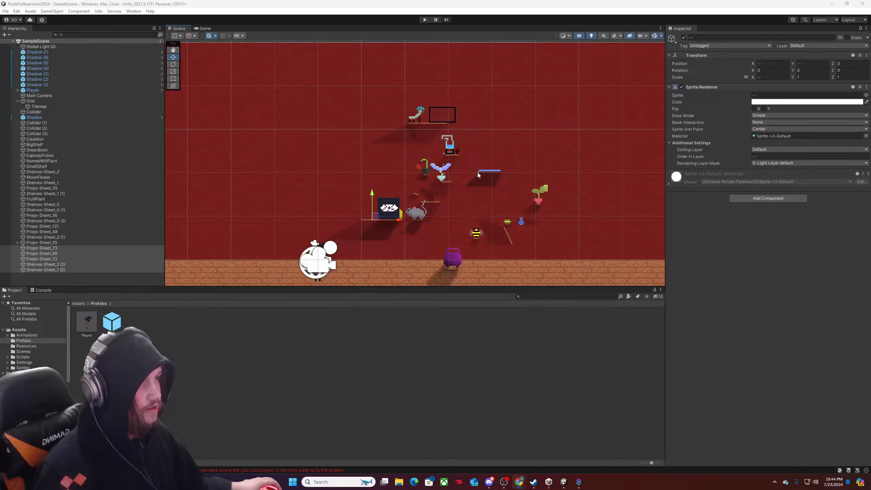
{"action": "middle_click_drag", "start_coordinate": [478, 174], "coordinate": [446, 165]}
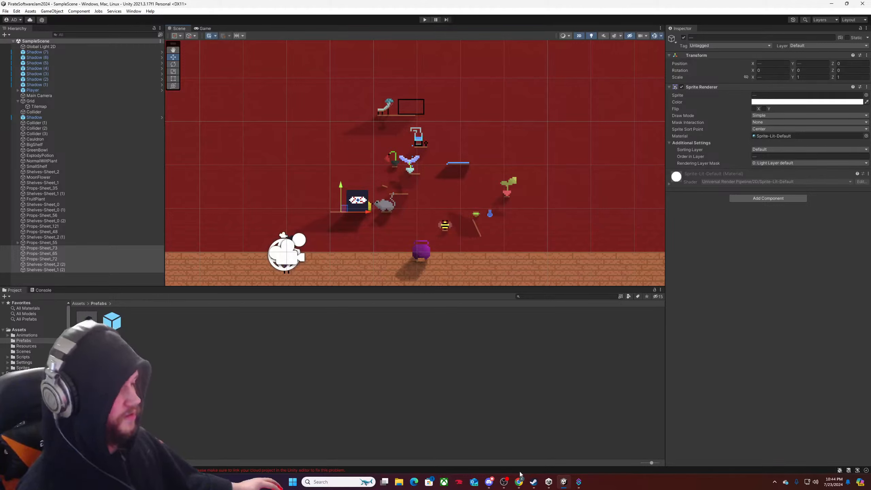
Place the pink Props-Sheet_80 sprite from the Sprites folder between the winged flower and the blue shelf, at about X 3.109, Y 1.997.
{"action": "left_click", "coordinate": [80, 304]}
{"action": "double_click", "coordinate": [243, 318]}
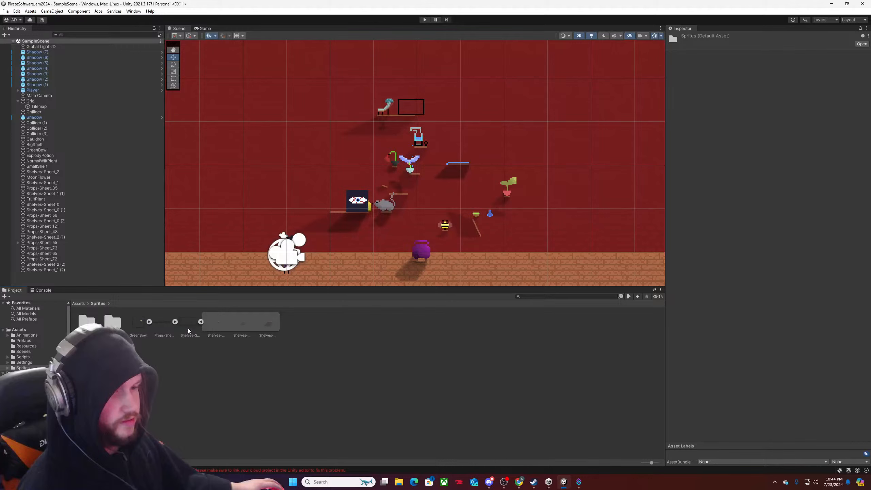
{"action": "left_click", "coordinate": [175, 321]}
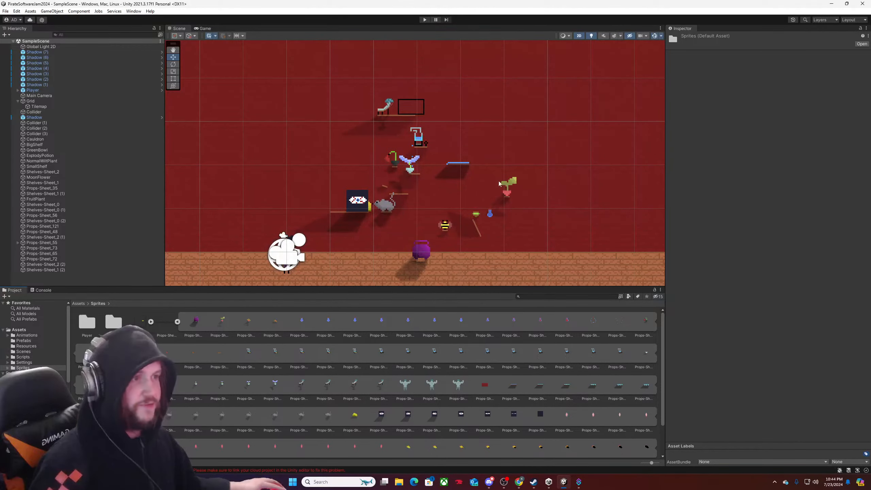
{"action": "scroll", "coordinate": [440, 170], "scroll_direction": "down", "scroll_amount": 3}
{"action": "scroll", "coordinate": [436, 178], "scroll_direction": "up", "scroll_amount": 2}
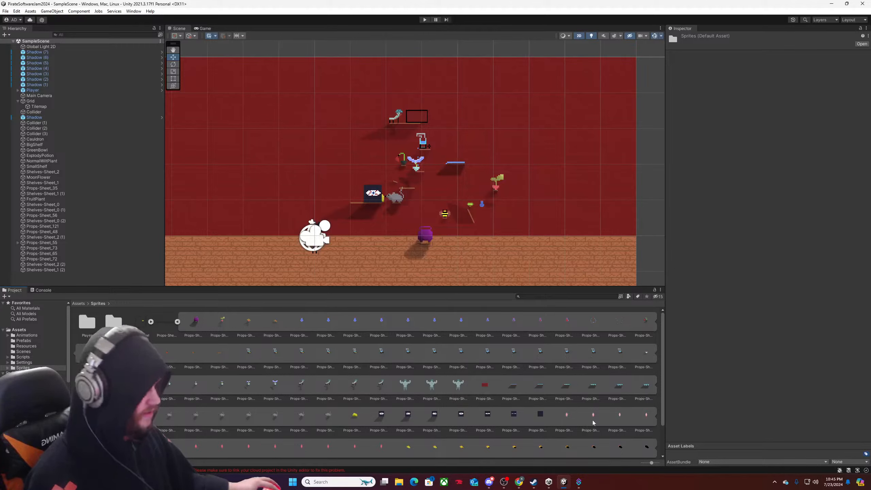
{"action": "left_click_drag", "start_coordinate": [567, 415], "coordinate": [442, 148]}
{"action": "scroll", "coordinate": [441, 148], "scroll_direction": "up", "scroll_amount": 5}
{"action": "scroll", "coordinate": [441, 148], "scroll_direction": "down", "scroll_amount": 4}
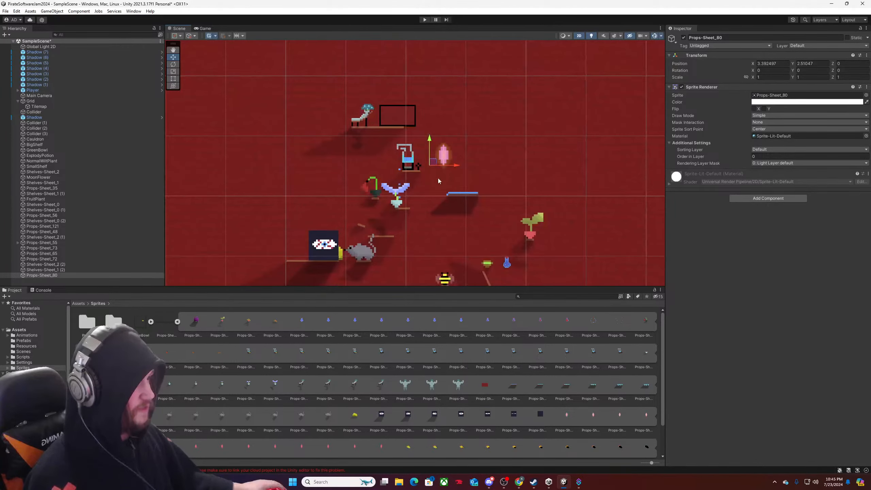
{"action": "left_click_drag", "start_coordinate": [438, 151], "coordinate": [426, 174]}
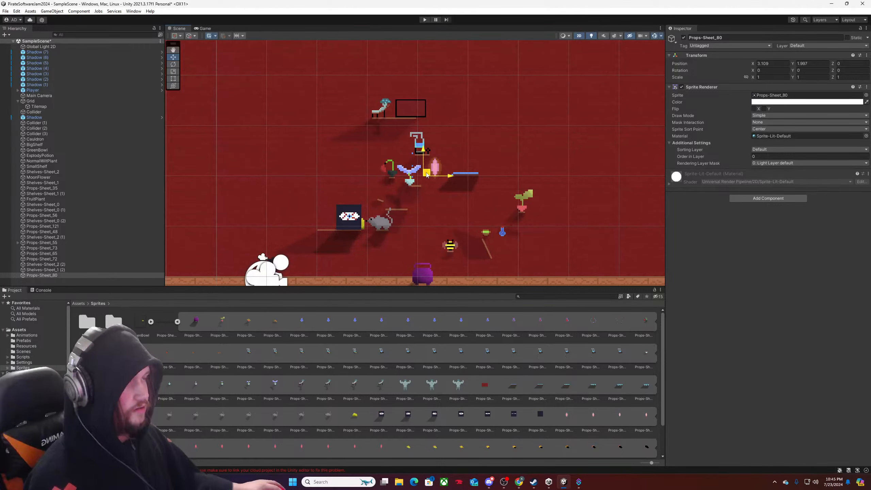
Move the pink Props-Sheet_80 sprite down between the rat and the bee, to about X 2.907, Y 1.132.
{"action": "scroll", "coordinate": [425, 181], "scroll_direction": "down", "scroll_amount": 5}
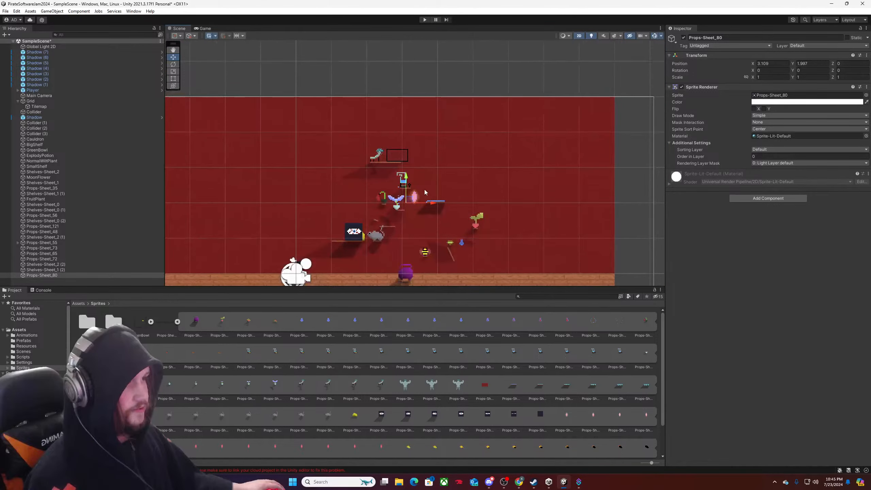
{"action": "middle_click_drag", "start_coordinate": [426, 191], "coordinate": [457, 155]}
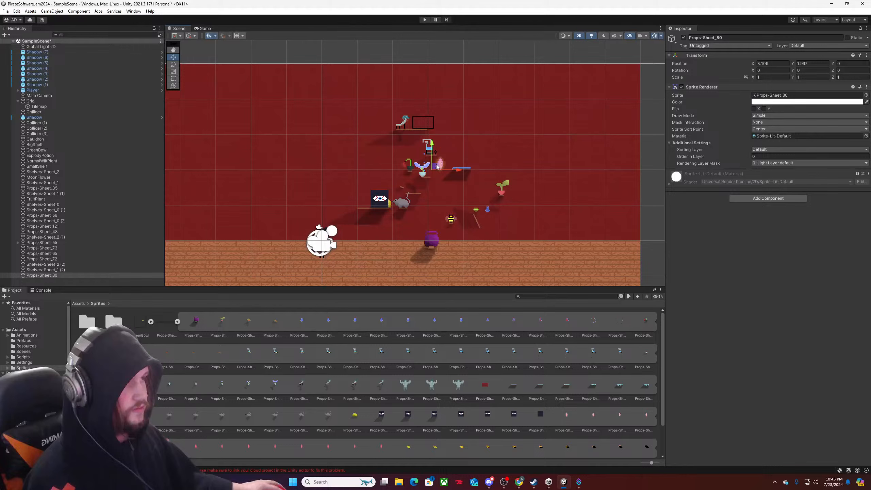
{"action": "left_click_drag", "start_coordinate": [436, 167], "coordinate": [429, 199]}
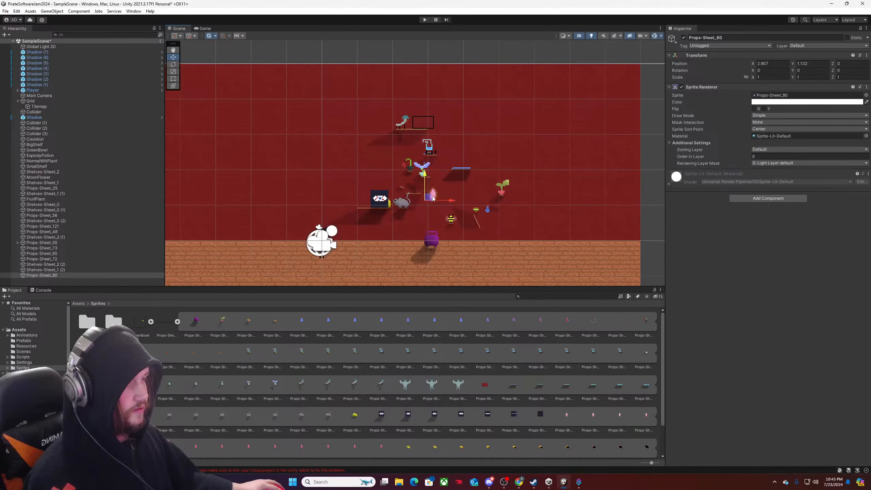
{"action": "scroll", "coordinate": [433, 198], "scroll_direction": "up", "scroll_amount": 3}
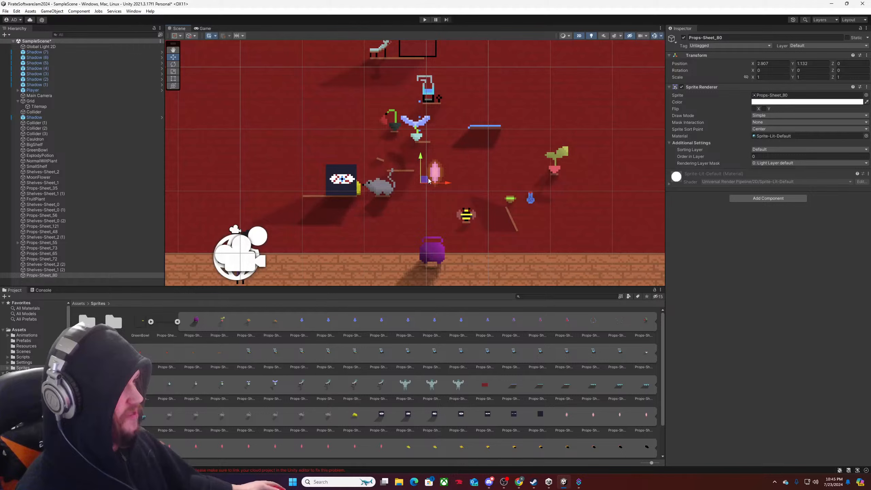
Examine the spacing of the props and shelves on the wall around the pink sprite.
{"action": "scroll", "coordinate": [436, 172], "scroll_direction": "down", "scroll_amount": 4}
{"action": "middle_click_drag", "start_coordinate": [437, 172], "coordinate": [459, 197]}
{"action": "scroll", "coordinate": [421, 225], "scroll_direction": "up", "scroll_amount": 4}
{"action": "scroll", "coordinate": [420, 227], "scroll_direction": "up", "scroll_amount": 3}
{"action": "scroll", "coordinate": [470, 224], "scroll_direction": "down", "scroll_amount": 3}
{"action": "scroll", "coordinate": [469, 226], "scroll_direction": "down", "scroll_amount": 2}
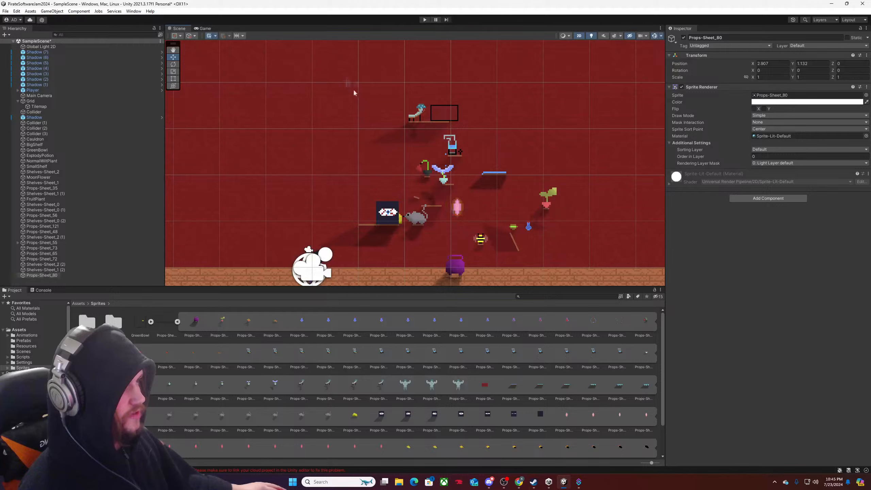
{"action": "left_click_drag", "start_coordinate": [346, 79], "coordinate": [447, 238]}
{"action": "left_click_drag", "start_coordinate": [468, 148], "coordinate": [408, 187]}
{"action": "left_click_drag", "start_coordinate": [457, 154], "coordinate": [413, 189]}
Identify the winged flower's group, select Shelves-Sheet_2 through Shelves-Sheet_0, and move them together slightly left.
{"action": "left_click", "coordinate": [68, 166]}
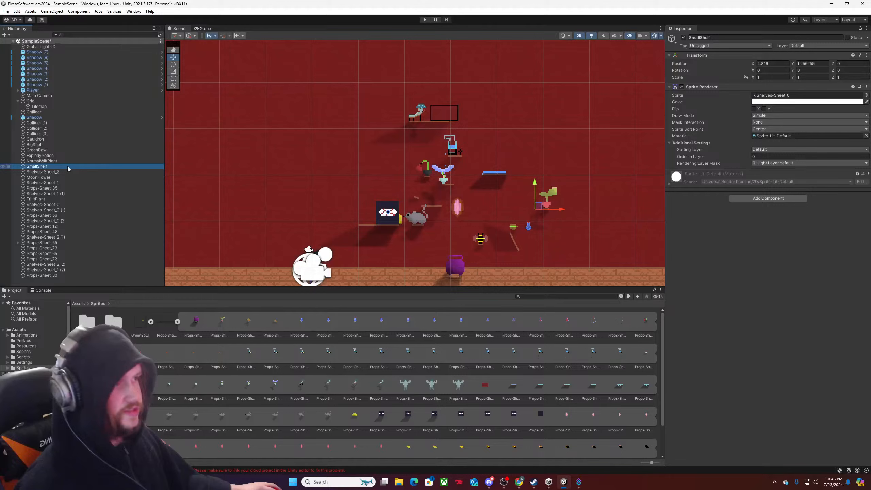
{"action": "left_click", "coordinate": [67, 176]}
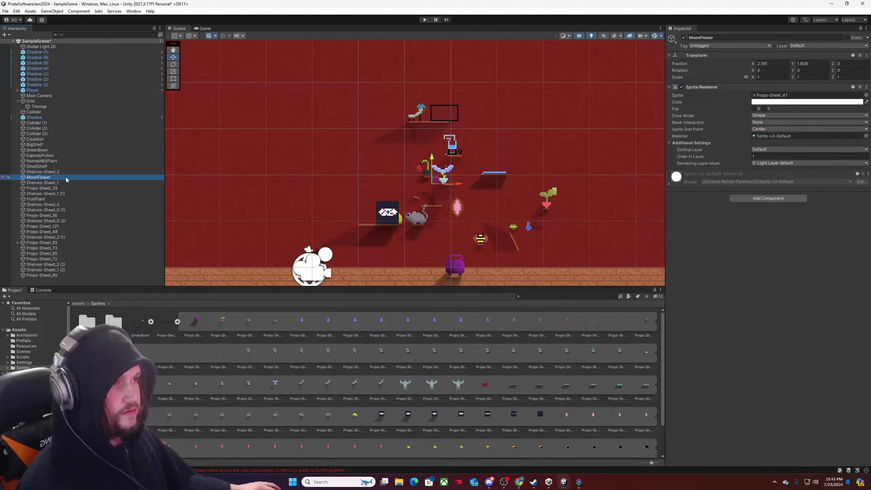
{"action": "left_click", "coordinate": [64, 183]}
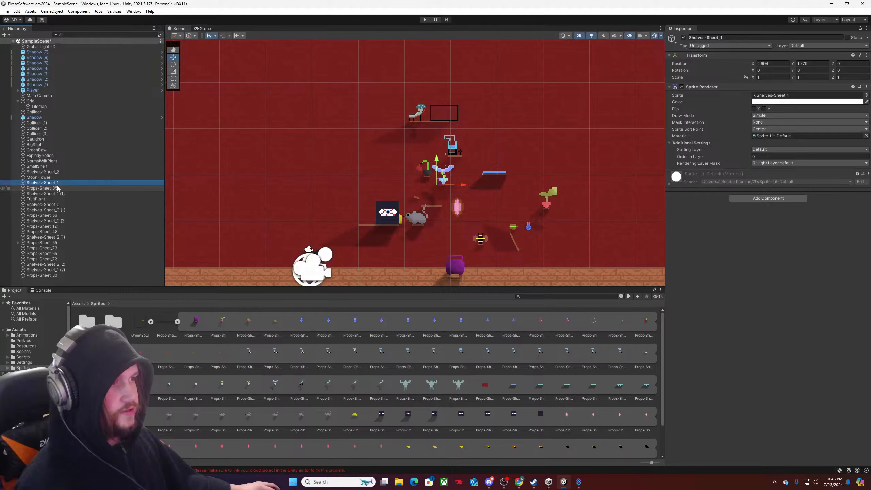
{"action": "left_click", "coordinate": [56, 188]}
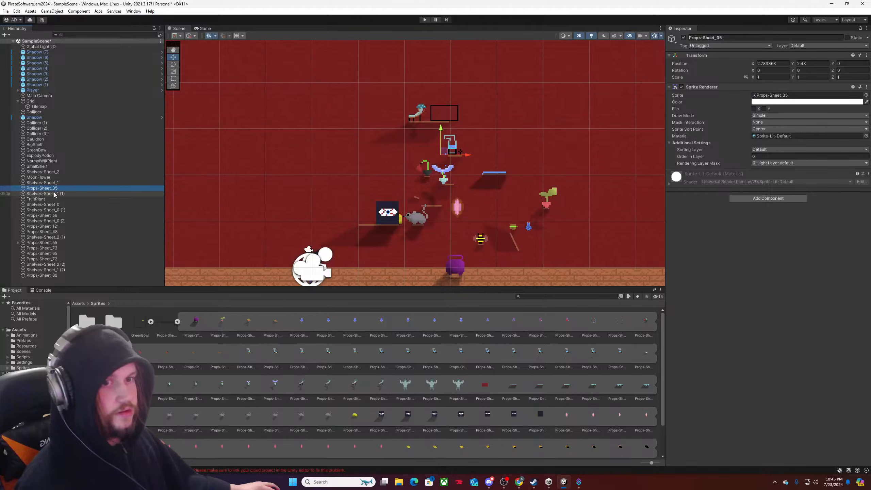
{"action": "left_click", "coordinate": [54, 194]}
{"action": "left_click", "coordinate": [53, 200]}
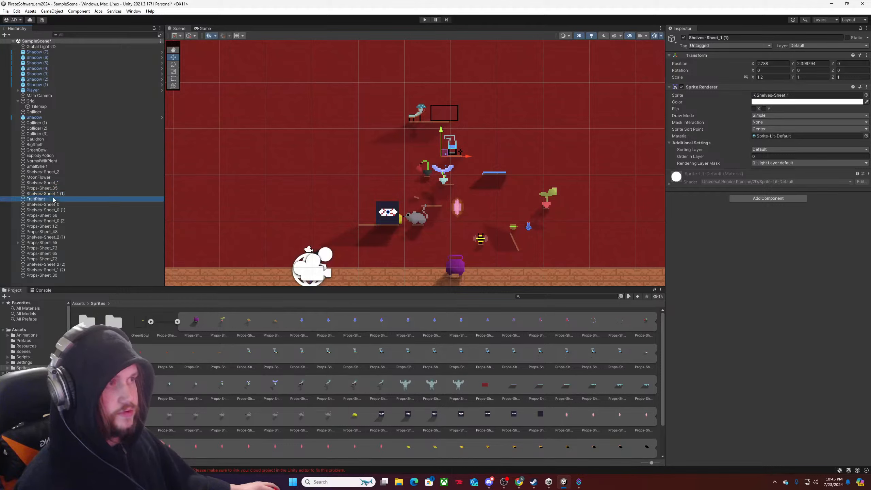
{"action": "left_click", "coordinate": [53, 203]}
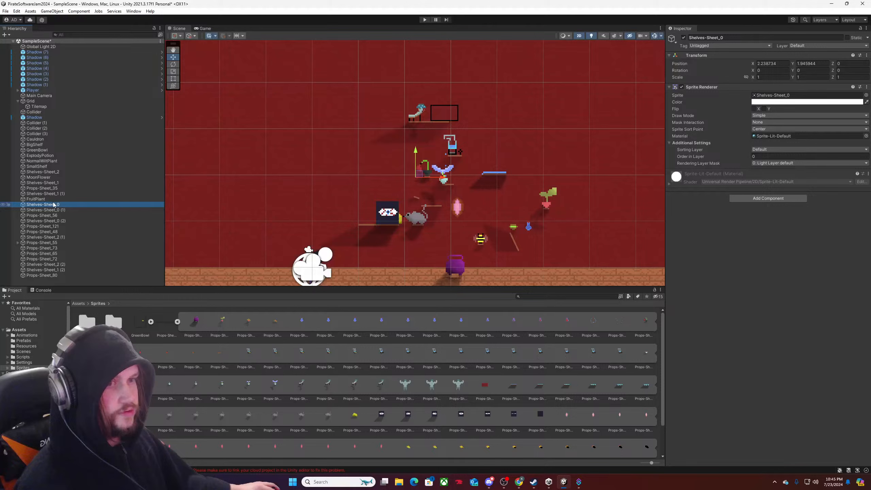
{"action": "left_click", "coordinate": [54, 172], "text": "shift"}
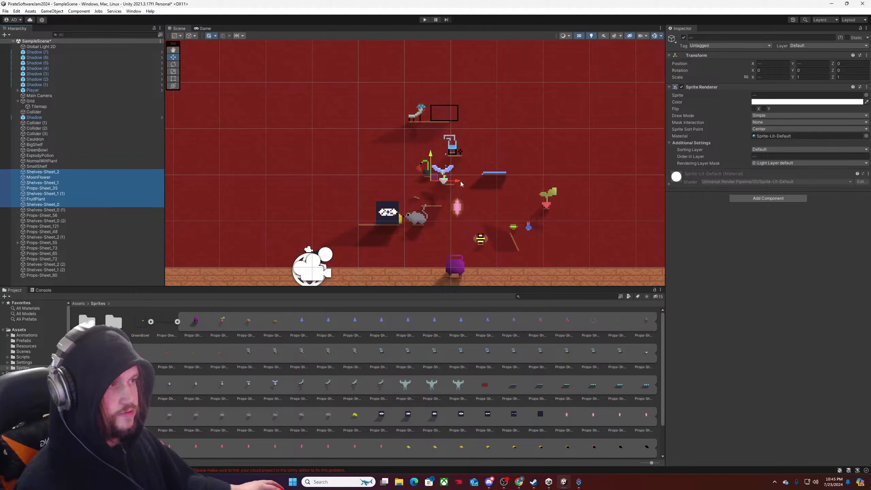
{"action": "mouse_move", "coordinate": [459, 180]}
{"action": "left_mouse_down"}
{"action": "mouse_move", "coordinate": [442, 181]}
{"action": "mouse_move", "coordinate": [457, 182]}
{"action": "left_mouse_up"}
Extend the selected flower and shelf group to include Shelves-Sheet_0 (1), and undo the group's small leftward moves.
{"action": "left_click", "coordinate": [37, 167], "text": "ctrl"}
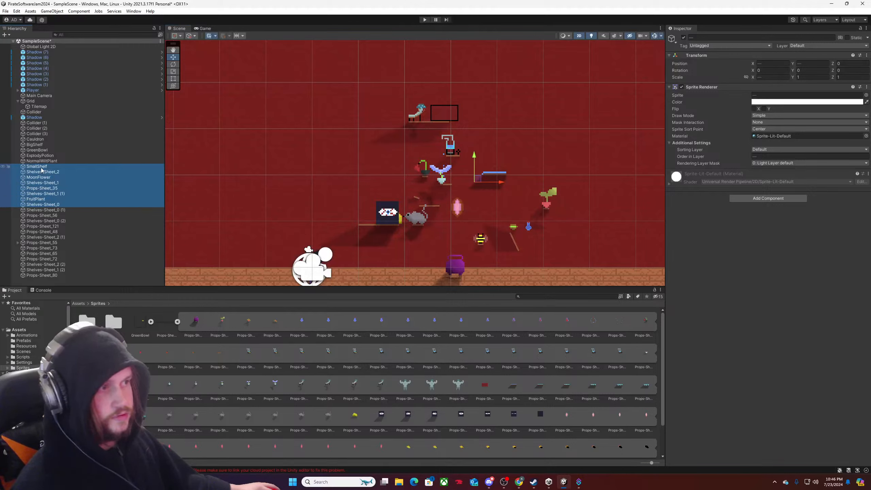
{"action": "mouse_move", "coordinate": [503, 182]}
{"action": "left_mouse_down"}
{"action": "mouse_move", "coordinate": [494, 184]}
{"action": "mouse_move", "coordinate": [503, 182]}
{"action": "left_mouse_up"}
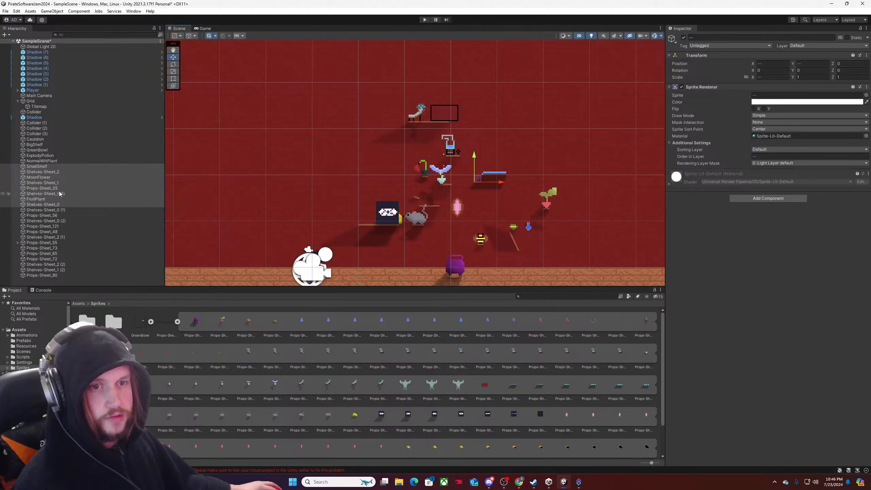
{"action": "left_click", "coordinate": [37, 166], "text": "ctrl"}
{"action": "left_click", "coordinate": [43, 210], "text": "ctrl"}
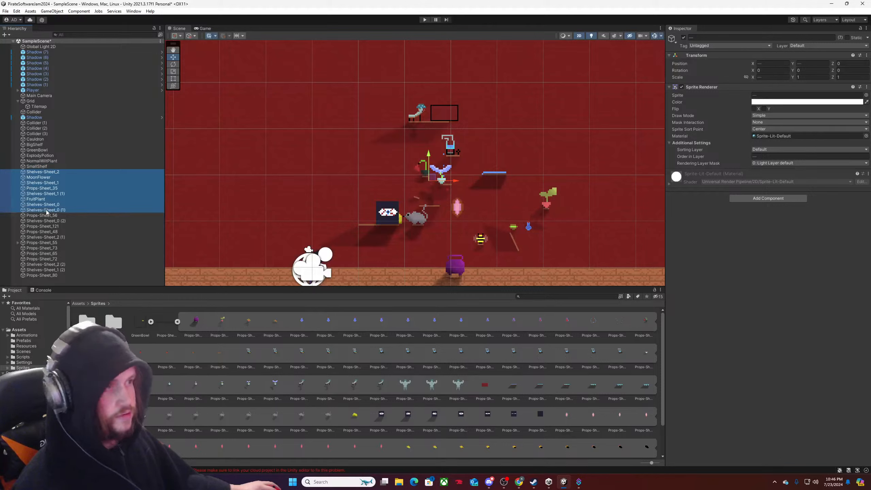
{"action": "left_click_drag", "start_coordinate": [446, 191], "coordinate": [443, 190]}
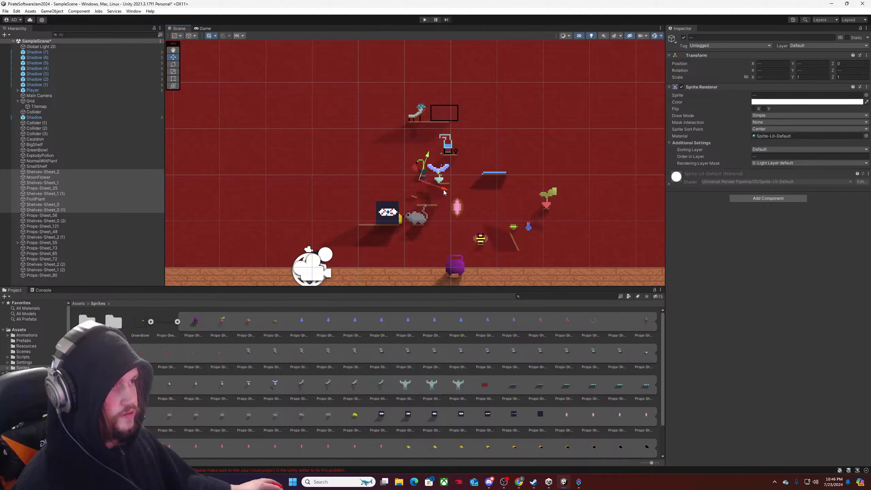
{"action": "key", "text": "ctrl+z"}
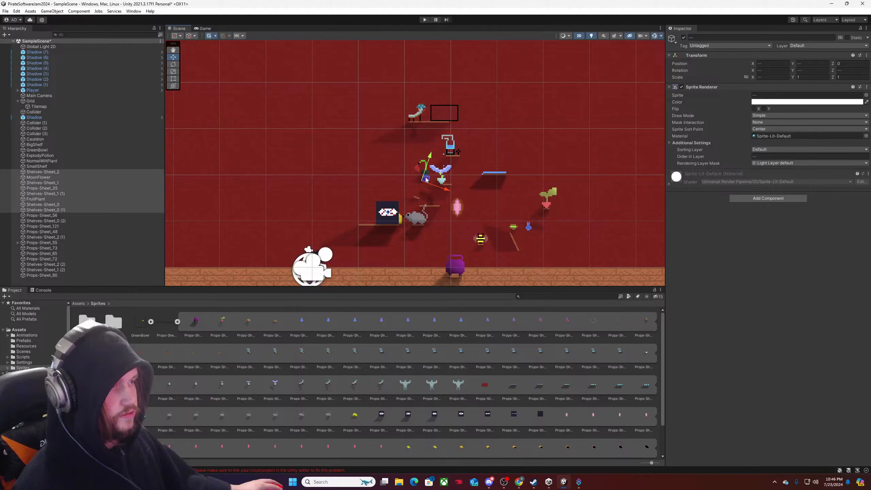
{"action": "key", "text": "ctrl+z"}
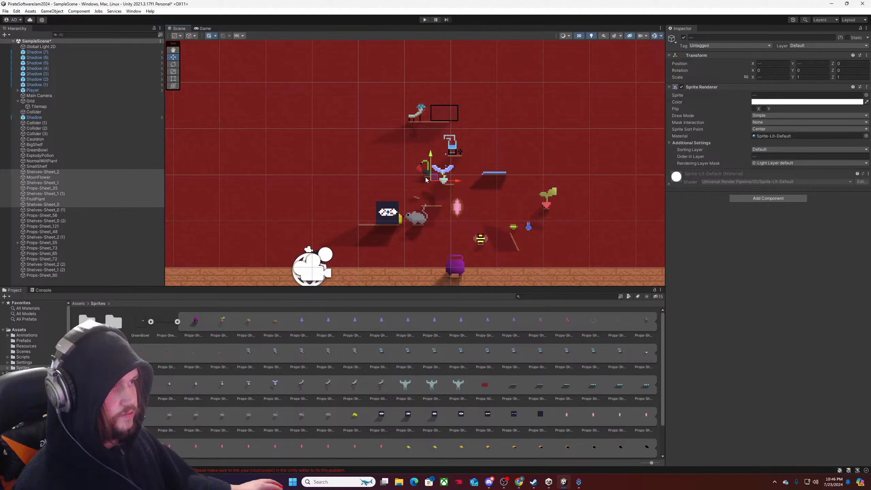
{"action": "key", "text": "ctrl+y"}
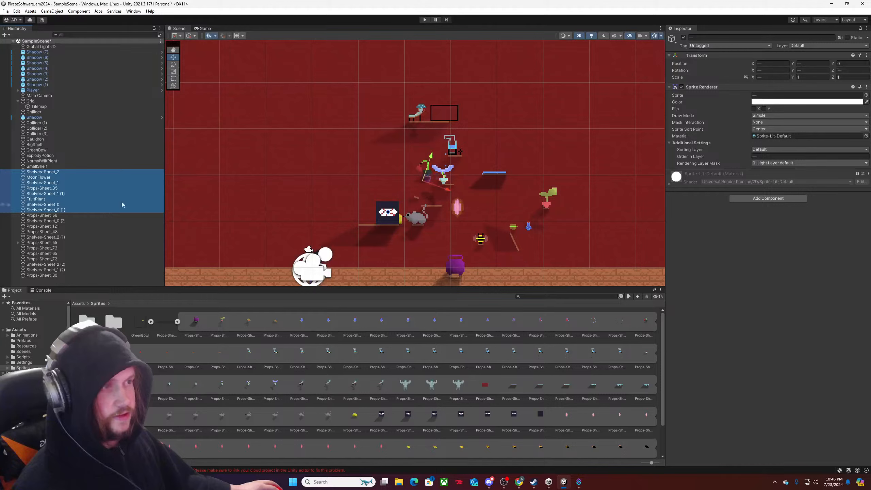
Move the group from Shelves-Sheet_2 through Shelves-Sheet_0 (1) left along the wall, placing the winged flower just above the rat.
{"action": "left_click_drag", "start_coordinate": [424, 181], "coordinate": [420, 181]}
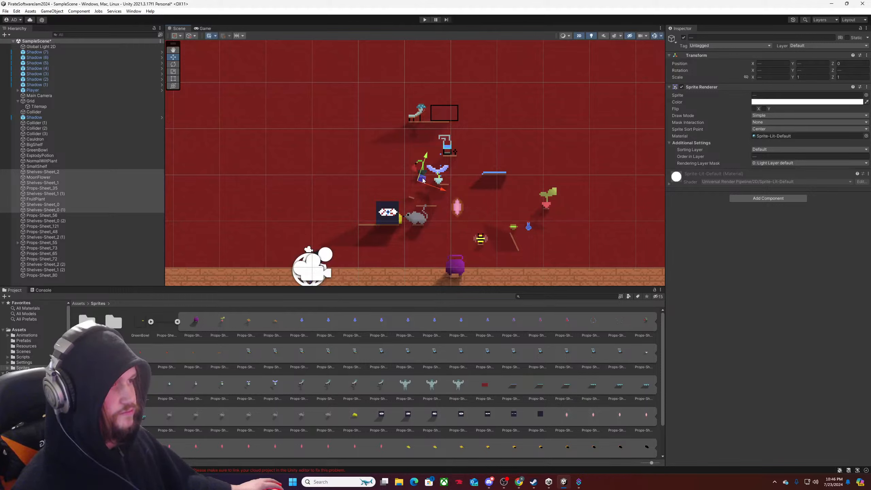
{"action": "left_click_drag", "start_coordinate": [423, 181], "coordinate": [414, 180]}
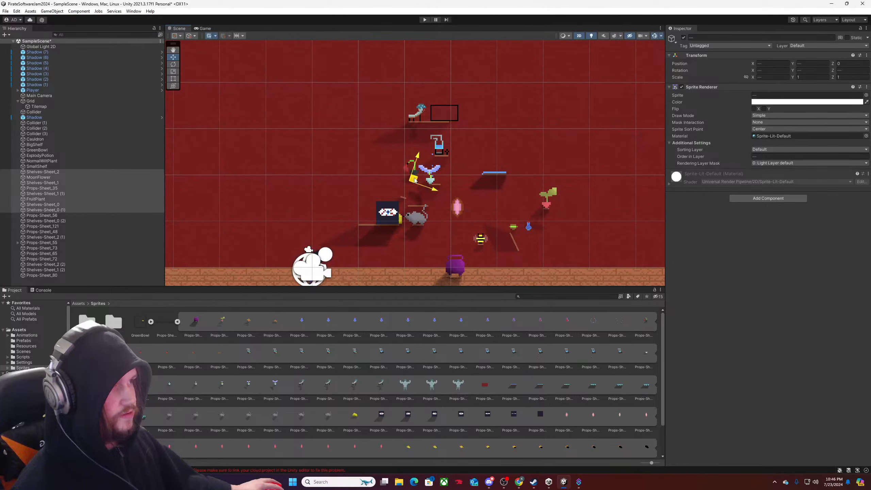
{"action": "left_click_drag", "start_coordinate": [415, 180], "coordinate": [413, 180]}
{"action": "scroll", "coordinate": [413, 180], "scroll_direction": "down", "scroll_amount": 2}
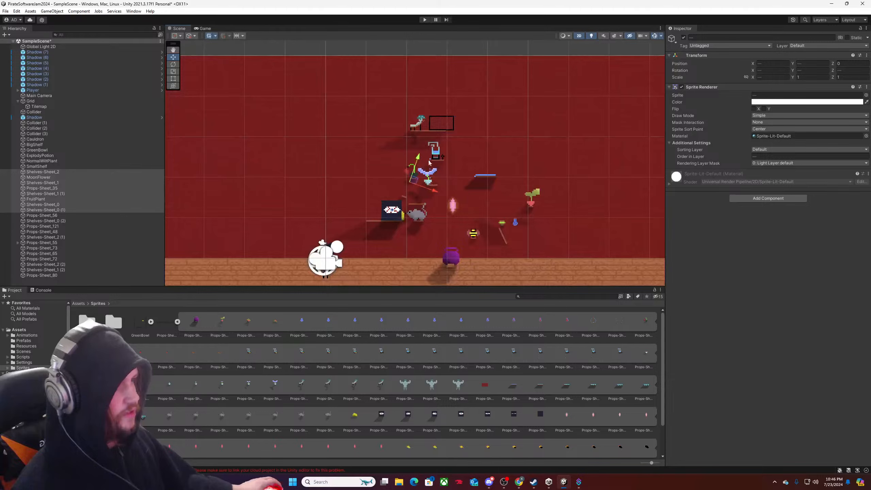
Move the highest shelf, Shelves-Sheet_2 (1), and its two props together slightly up the wall.
{"action": "left_click", "coordinate": [46, 217]}
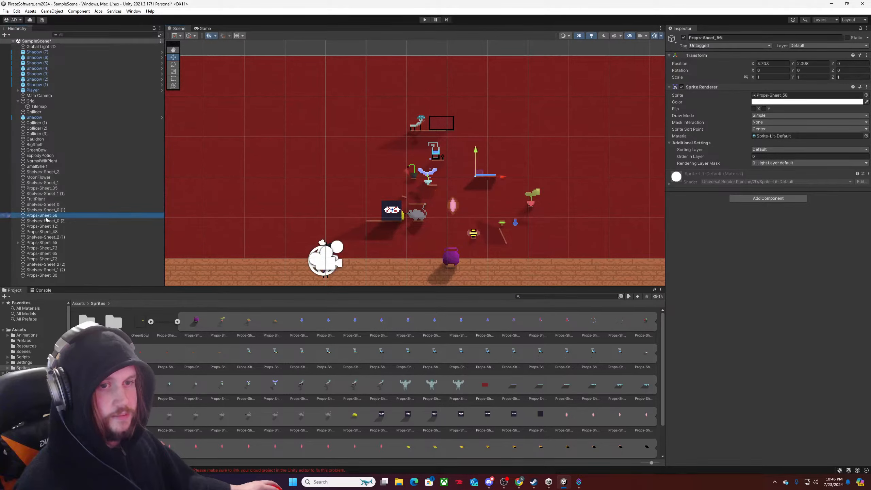
{"action": "left_click", "coordinate": [45, 220]}
{"action": "left_click", "coordinate": [45, 226]}
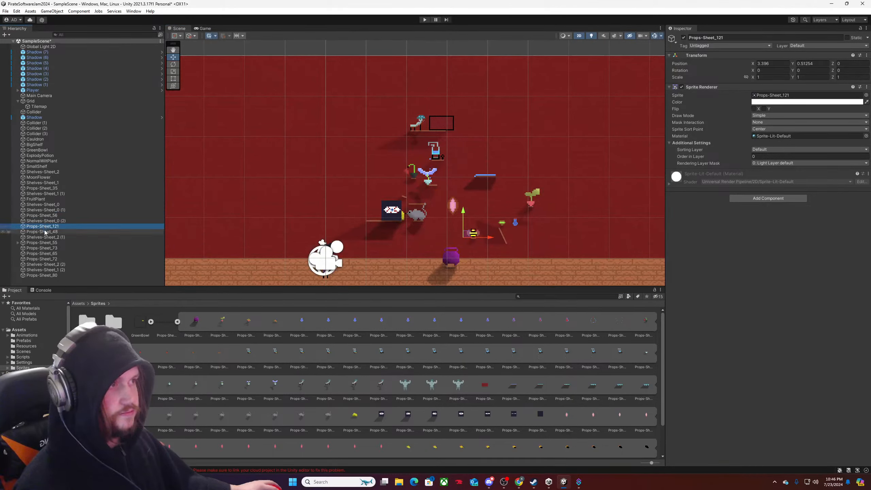
{"action": "left_click", "coordinate": [44, 231]}
{"action": "left_click", "coordinate": [45, 237], "text": "shift"}
{"action": "left_click", "coordinate": [44, 242], "text": "shift"}
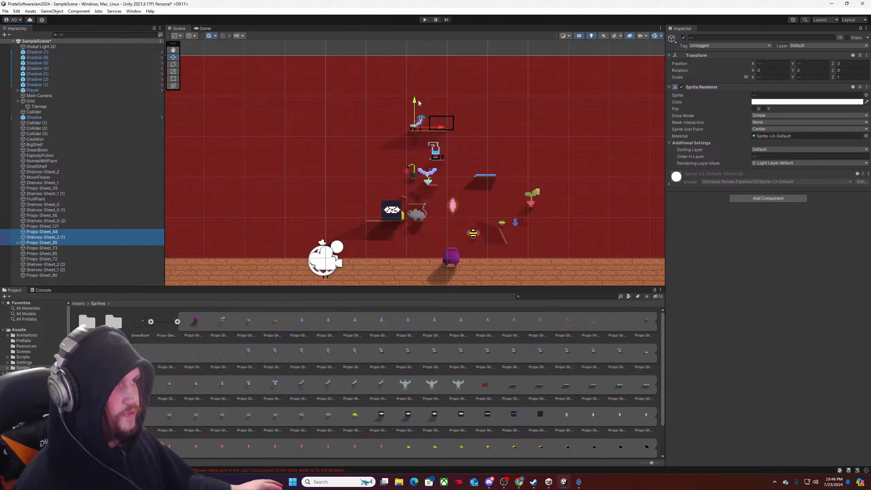
{"action": "left_click_drag", "start_coordinate": [418, 103], "coordinate": [418, 90]}
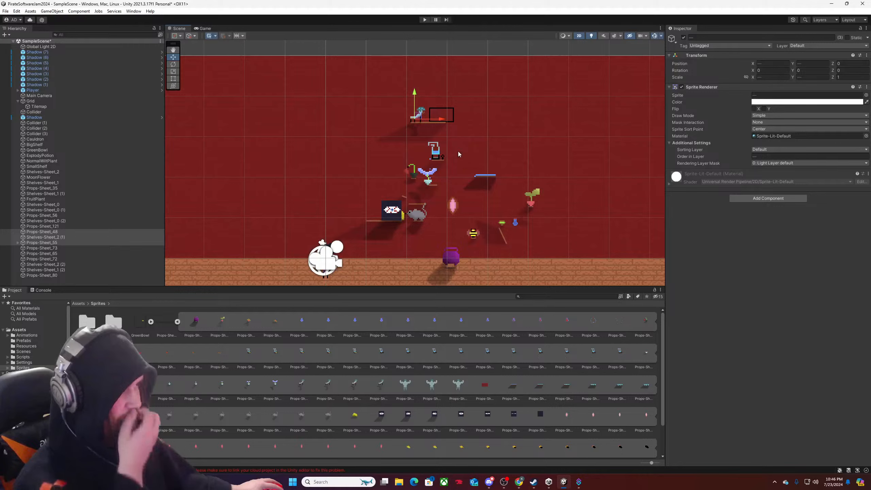
{"action": "left_click_drag", "start_coordinate": [416, 103], "coordinate": [416, 103]}
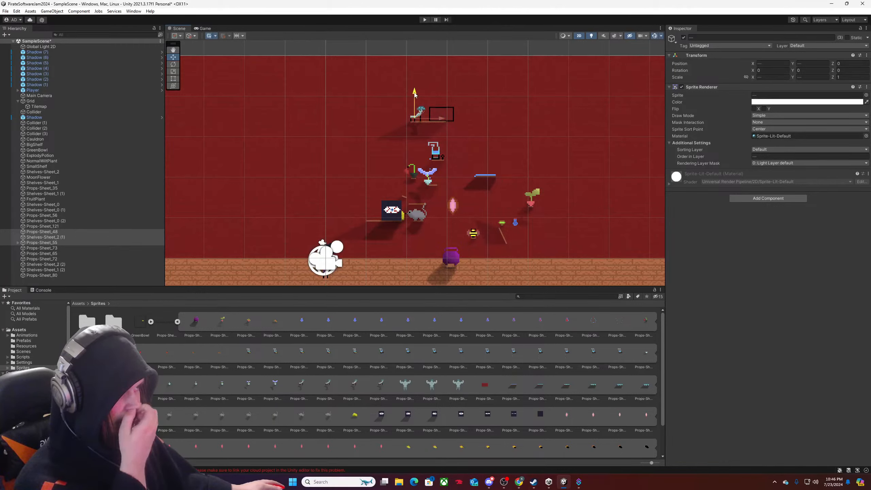
Move Props-Sheet_73, Props-Sheet_65, Props-Sheet_72, Shelves-Sheet_2 (2) and Shelves-Sheet_1 (2) together farther left along the wall.
{"action": "left_click", "coordinate": [454, 207]}
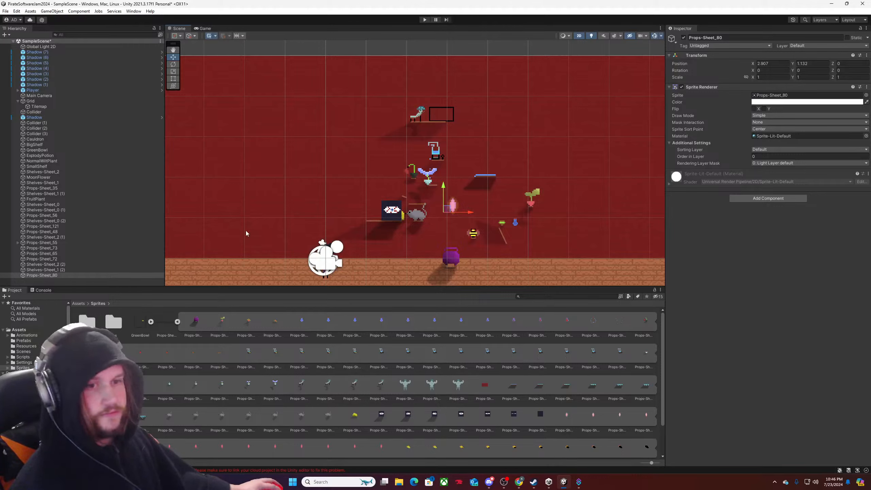
{"action": "left_click", "coordinate": [53, 271]}
{"action": "left_click", "coordinate": [54, 264], "text": "ctrl"}
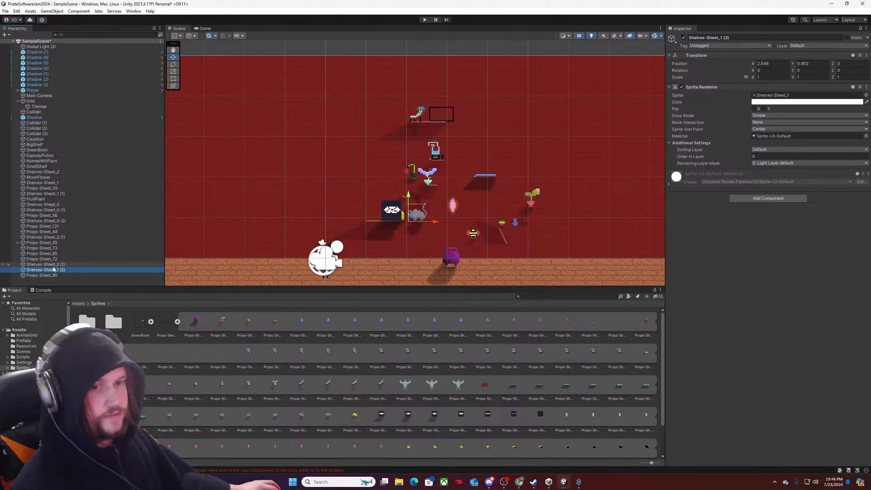
{"action": "left_click", "coordinate": [55, 259], "text": "ctrl"}
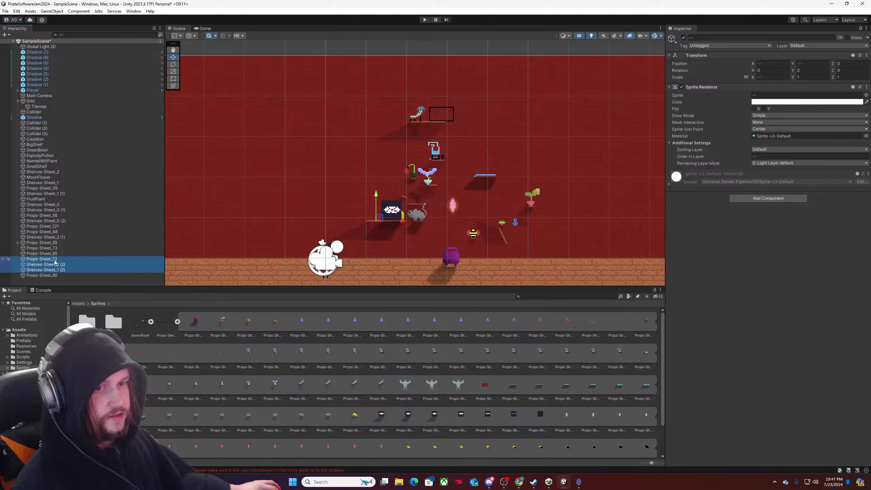
{"action": "left_click", "coordinate": [57, 254], "text": "ctrl"}
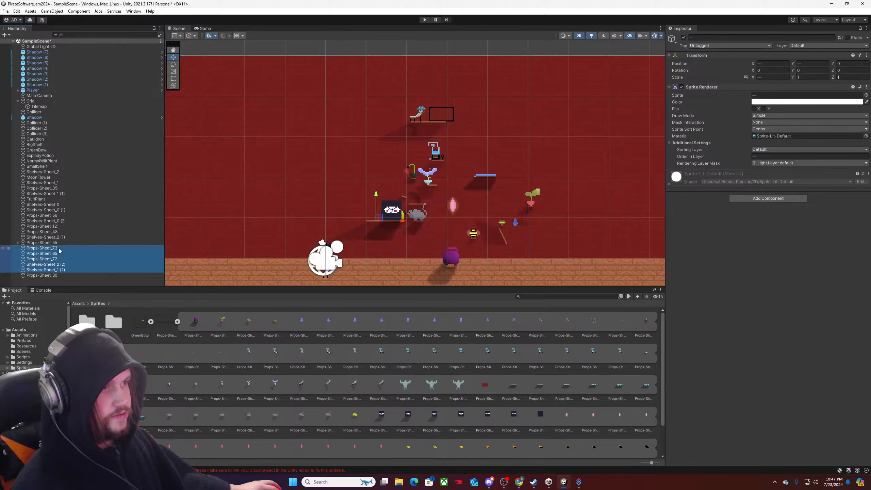
{"action": "left_click", "coordinate": [59, 248], "text": "ctrl"}
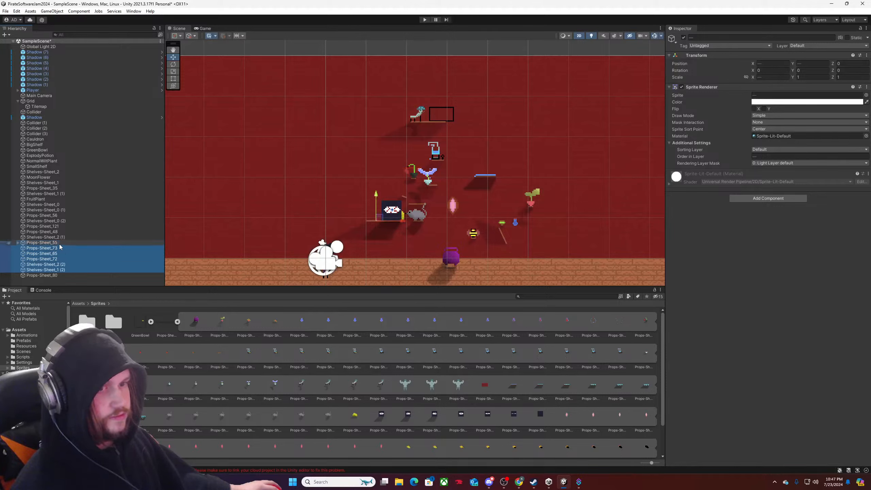
{"action": "left_click_drag", "start_coordinate": [405, 224], "coordinate": [377, 225]}
{"action": "scroll", "coordinate": [435, 241], "scroll_direction": "down", "scroll_amount": 2}
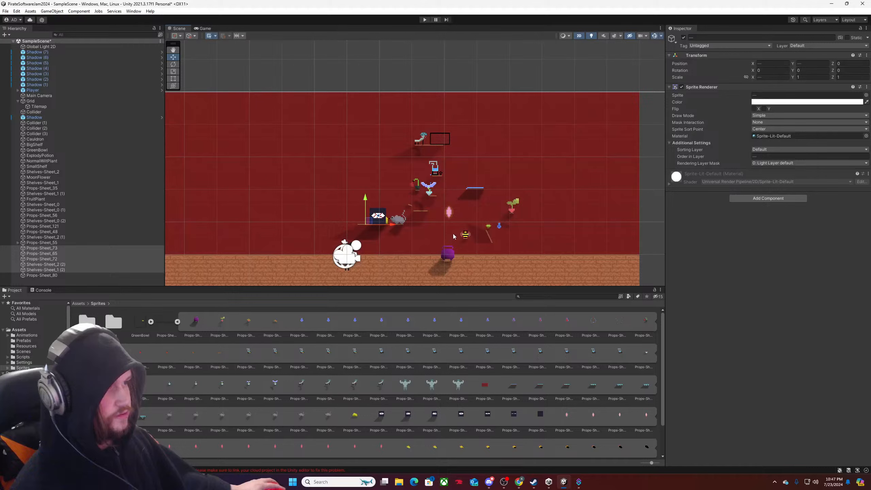
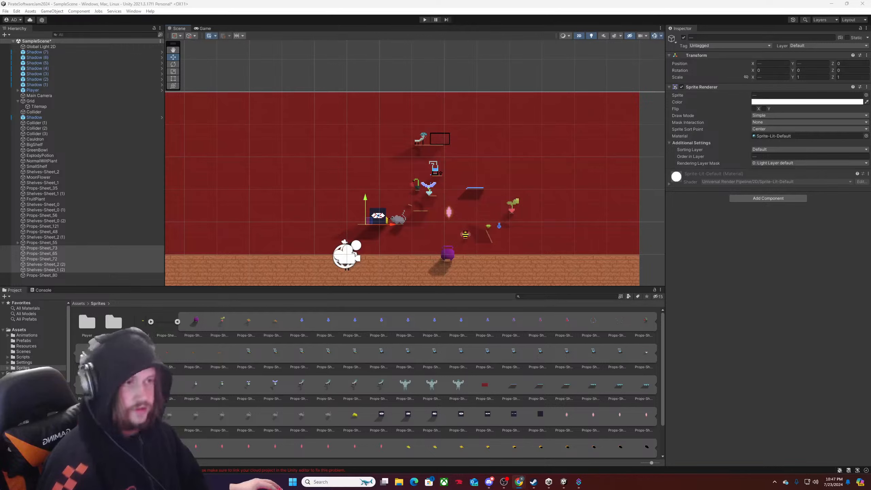
Move the glowing pink prop, Props-Sheet_80, up and slightly right along the wall to about X 3.2, Y 2.0.
{"action": "left_click", "coordinate": [451, 215]}
{"action": "scroll", "coordinate": [464, 208], "scroll_direction": "up", "scroll_amount": 4}
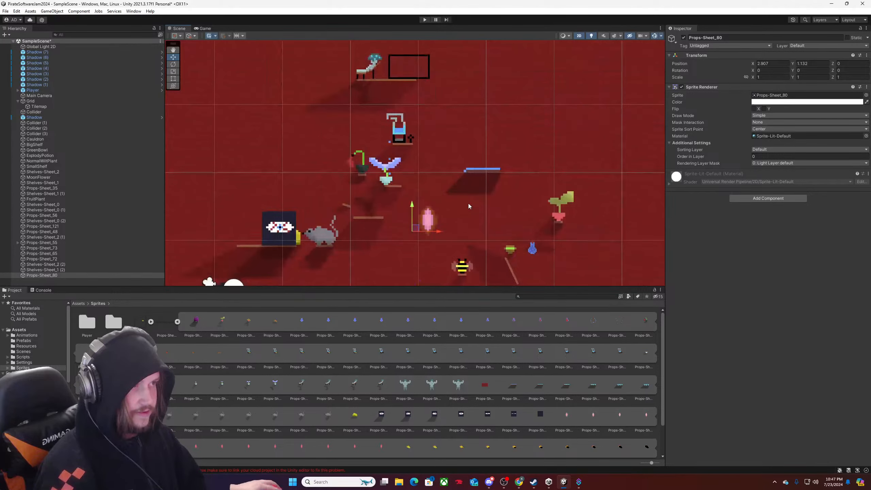
{"action": "scroll", "coordinate": [468, 206], "scroll_direction": "down", "scroll_amount": 4}
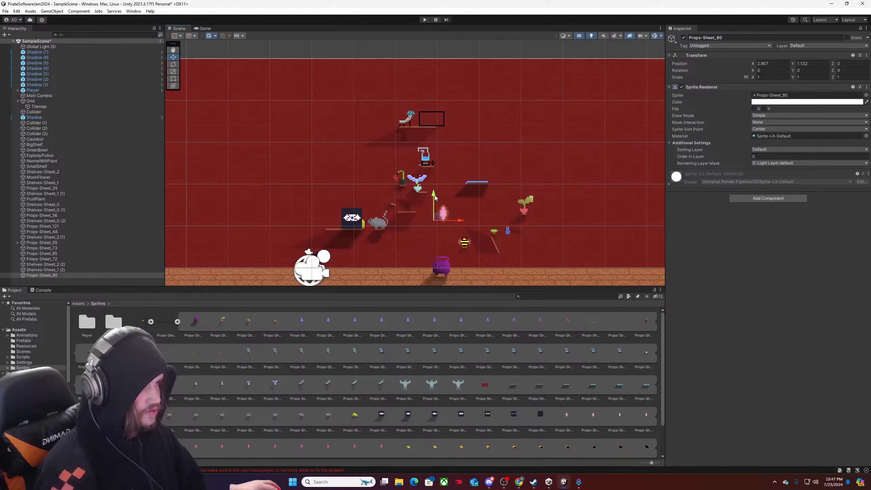
{"action": "left_click_drag", "start_coordinate": [435, 197], "coordinate": [441, 158]}
{"action": "left_click_drag", "start_coordinate": [459, 188], "coordinate": [472, 188]}
{"action": "middle_click_drag", "start_coordinate": [472, 187], "coordinate": [442, 207]}
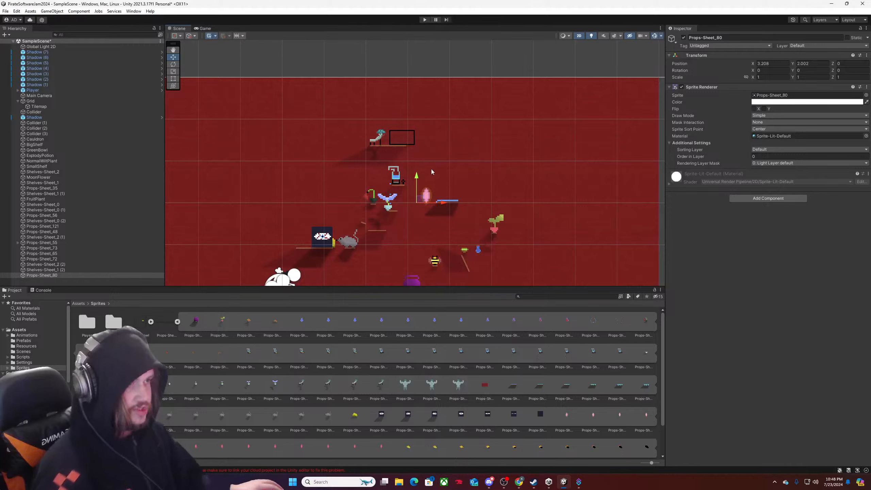
{"action": "scroll", "coordinate": [433, 183], "scroll_direction": "down", "scroll_amount": 2}
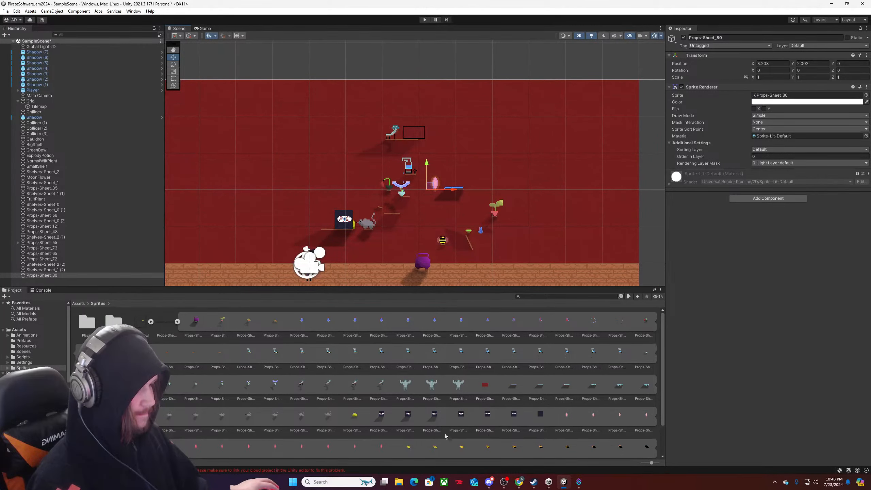
Add the yellow cheese sprite, Props-Sheet_96, to the wall just above the glowing pink prop.
{"action": "left_click", "coordinate": [408, 448]}
{"action": "left_click_drag", "start_coordinate": [408, 441], "coordinate": [422, 169]}
{"action": "scroll", "coordinate": [438, 177], "scroll_direction": "up", "scroll_amount": 2}
{"action": "scroll", "coordinate": [438, 176], "scroll_direction": "up", "scroll_amount": 2}
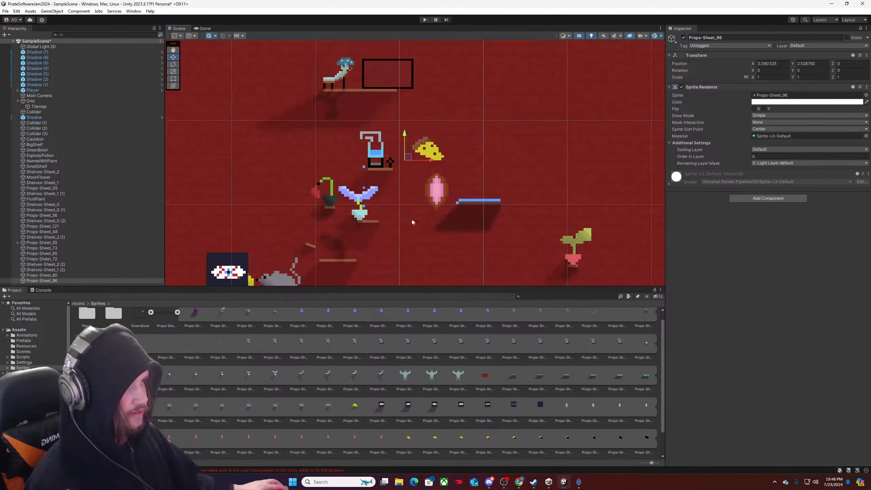
{"action": "middle_click_drag", "start_coordinate": [411, 218], "coordinate": [436, 171]}
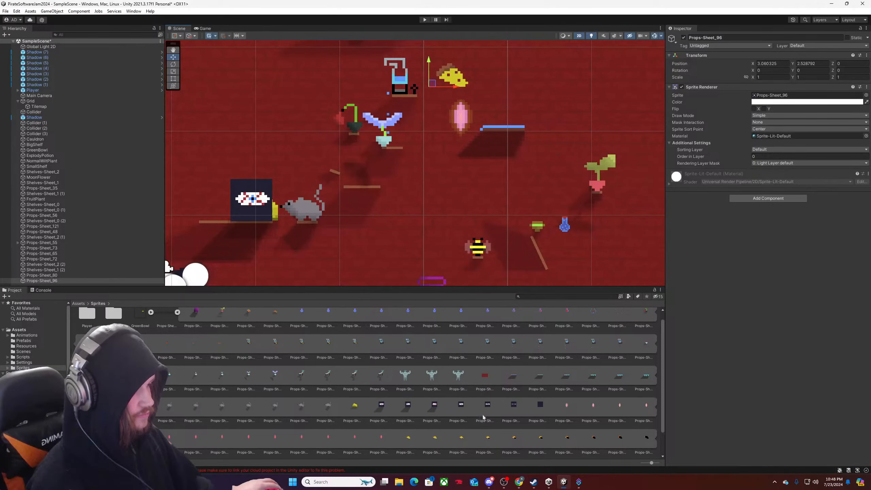
{"action": "scroll", "coordinate": [483, 416], "scroll_direction": "down", "scroll_amount": 1}
{"action": "scroll", "coordinate": [483, 417], "scroll_direction": "up", "scroll_amount": 2}
{"action": "scroll", "coordinate": [454, 174], "scroll_direction": "down", "scroll_amount": 3}
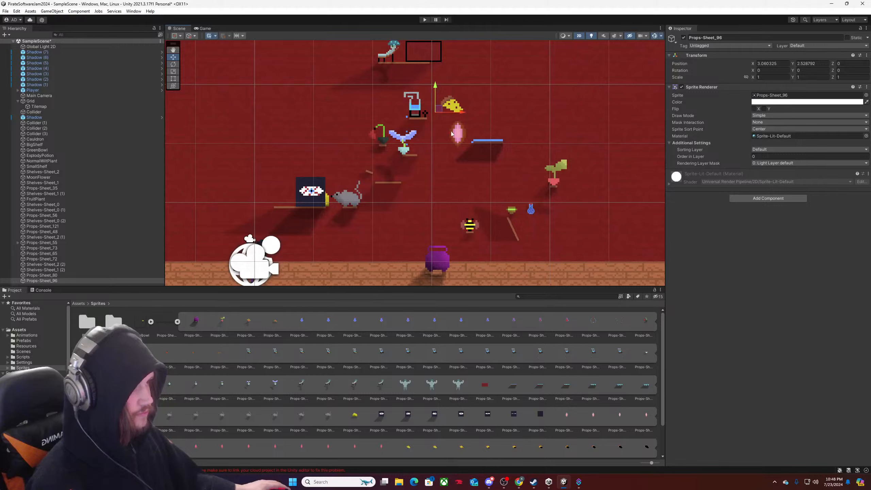
Move the cheese Props-Sheet_96 up and left, above the blue distiller, to about X 2.81, Y 2.82.
{"action": "left_click_drag", "start_coordinate": [462, 112], "coordinate": [409, 211]}
{"action": "left_click_drag", "start_coordinate": [445, 243], "coordinate": [450, 246]}
{"action": "left_click_drag", "start_coordinate": [420, 219], "coordinate": [432, 69]}
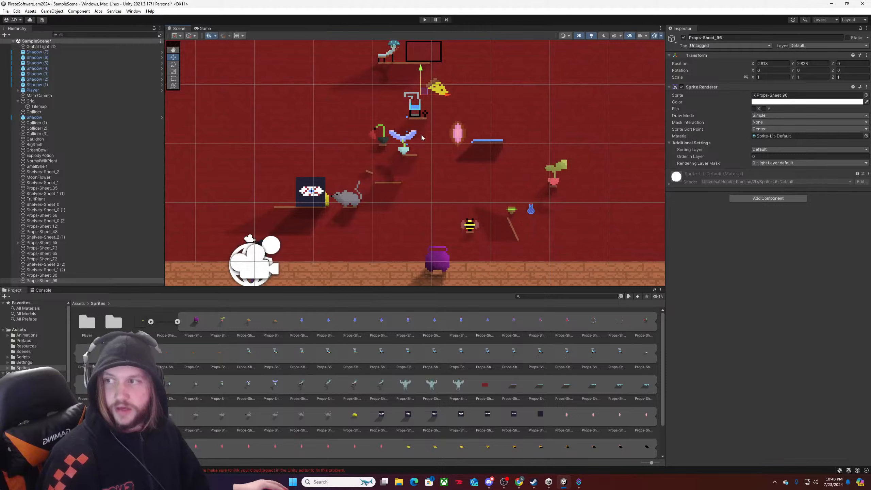
Move the pink Props-Sheet_80 up and left beside the blue distiller, to about X 3.05, Y 2.39.
{"action": "left_click", "coordinate": [441, 134]}
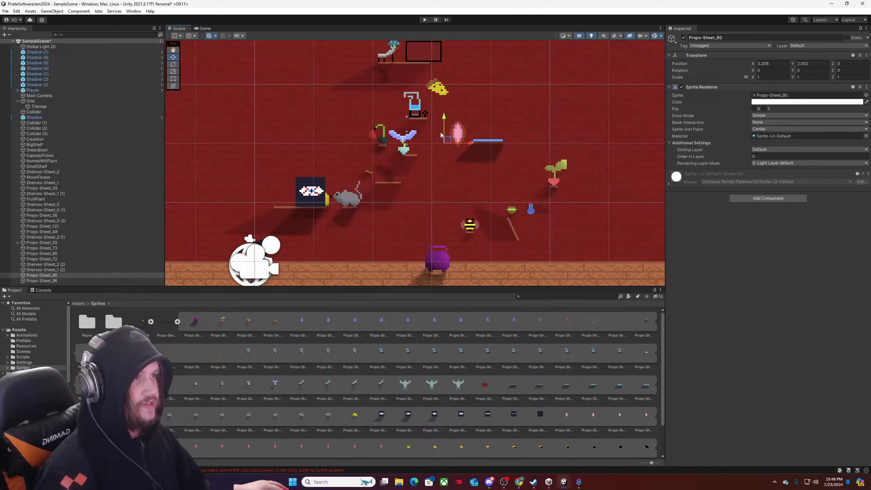
{"action": "left_click_drag", "start_coordinate": [441, 135], "coordinate": [463, 130]}
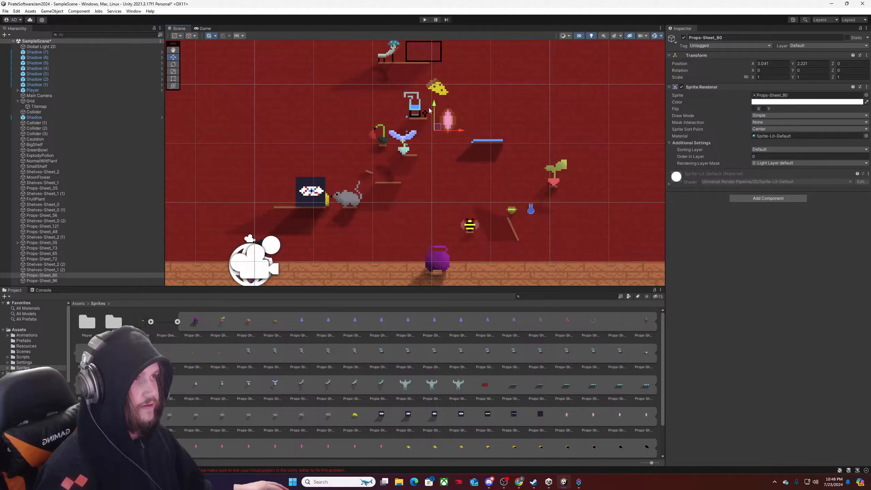
{"action": "left_click_drag", "start_coordinate": [435, 106], "coordinate": [436, 97]}
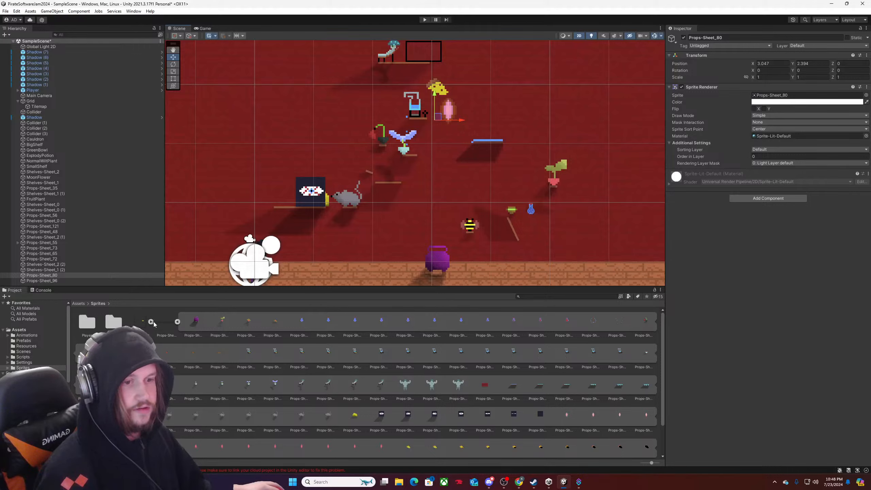
Place a Shelves-Sheet_1 shelf directly beneath the pink Props-Sheet_80 and set that prop's Order in Layer to 1.
{"action": "left_click", "coordinate": [178, 322]}
{"action": "left_click_drag", "start_coordinate": [246, 324], "coordinate": [434, 126]}
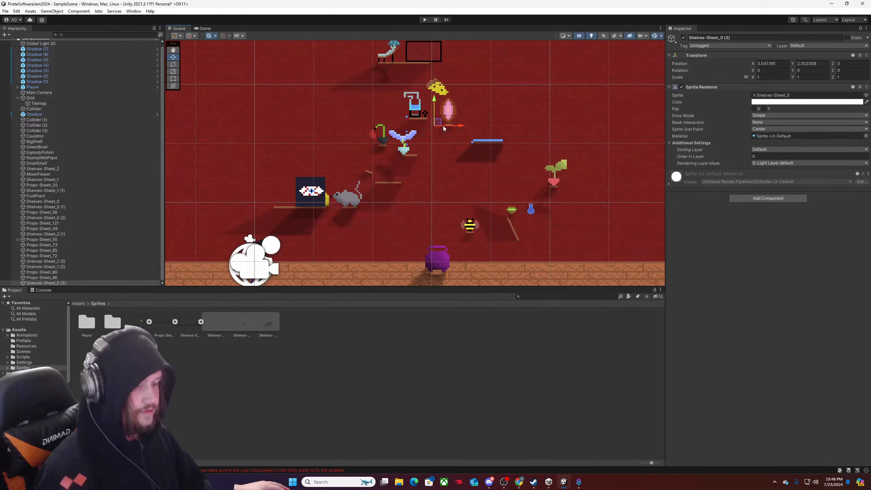
{"action": "key", "text": "Delete"}
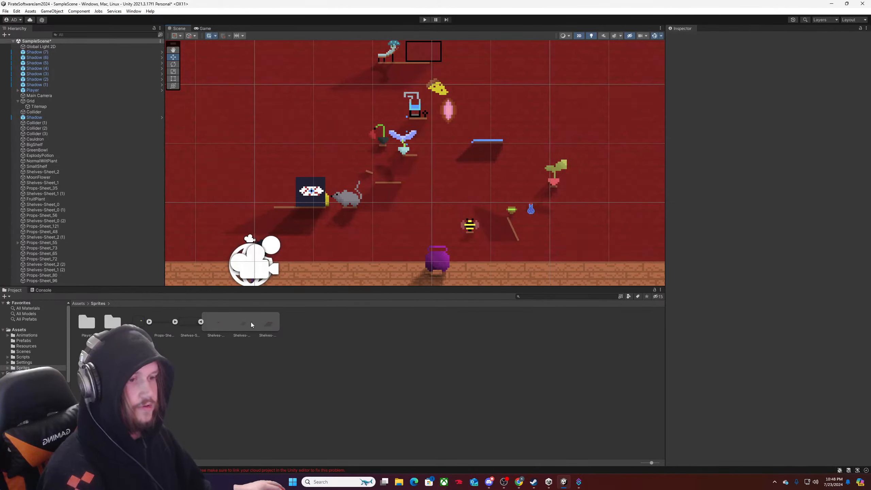
{"action": "left_click_drag", "start_coordinate": [245, 323], "coordinate": [435, 126]}
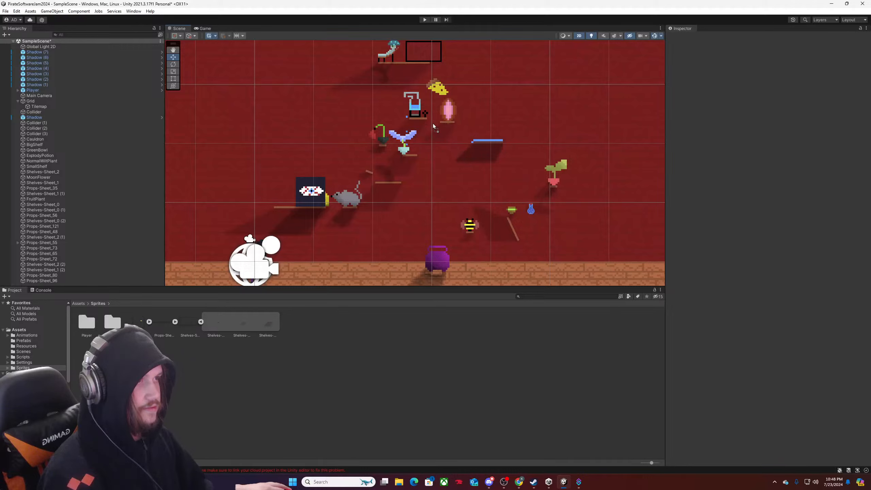
{"action": "left_click_drag", "start_coordinate": [433, 125], "coordinate": [436, 123]}
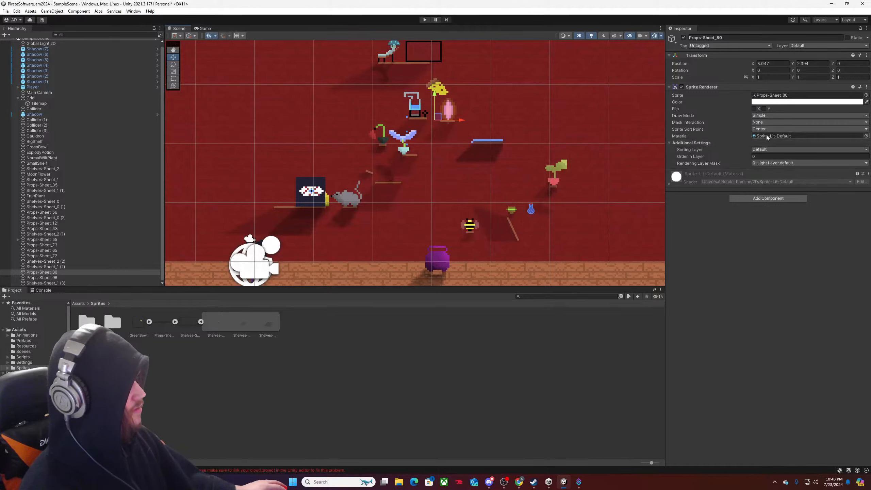
{"action": "type", "text": "1"}
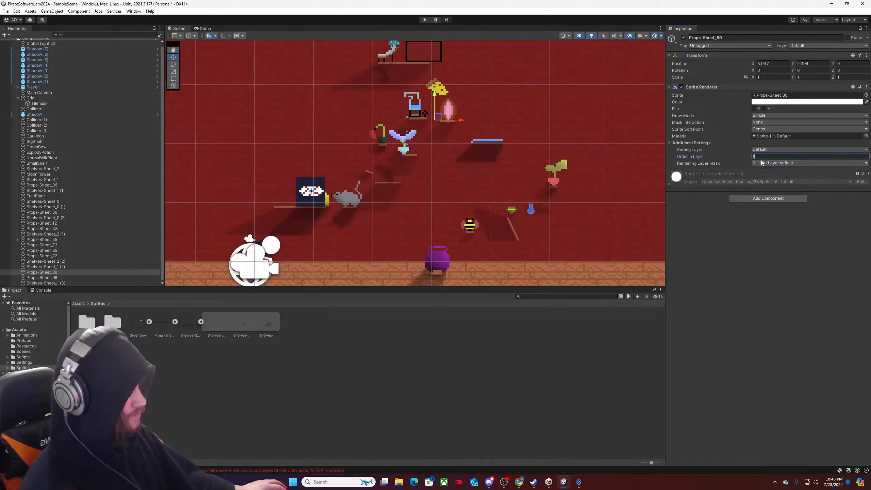
{"action": "key", "text": "Return"}
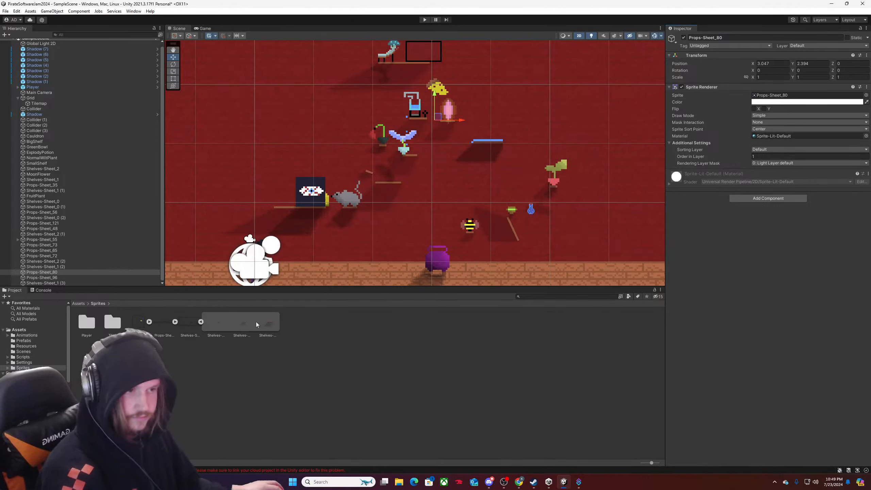
Discard the extra Shelves-Sheet_1 shelf tried under the cheese, and raise Props-Sheet_96 to about Y 2.98.
{"action": "left_click", "coordinate": [428, 100]}
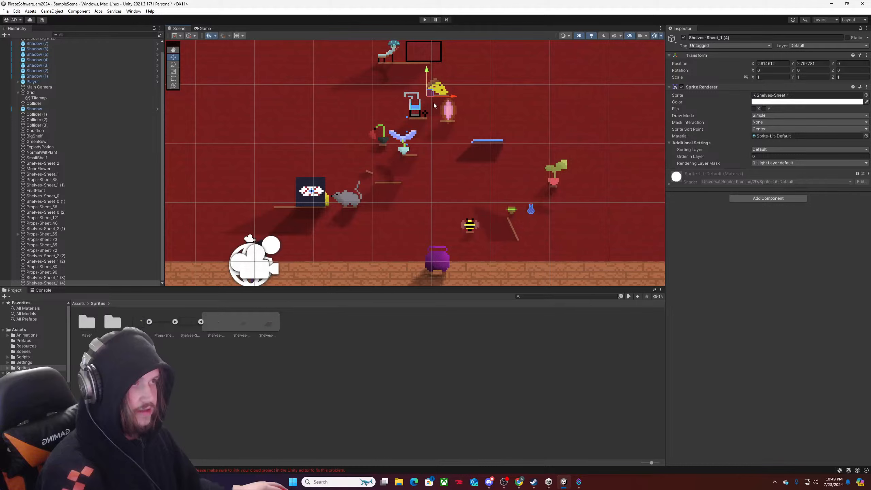
{"action": "left_click", "coordinate": [438, 89]}
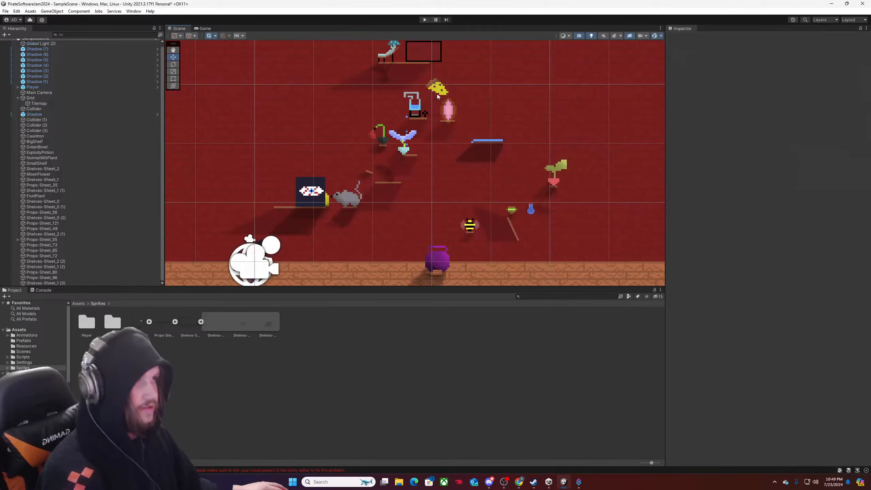
{"action": "left_click_drag", "start_coordinate": [422, 71], "coordinate": [421, 60]}
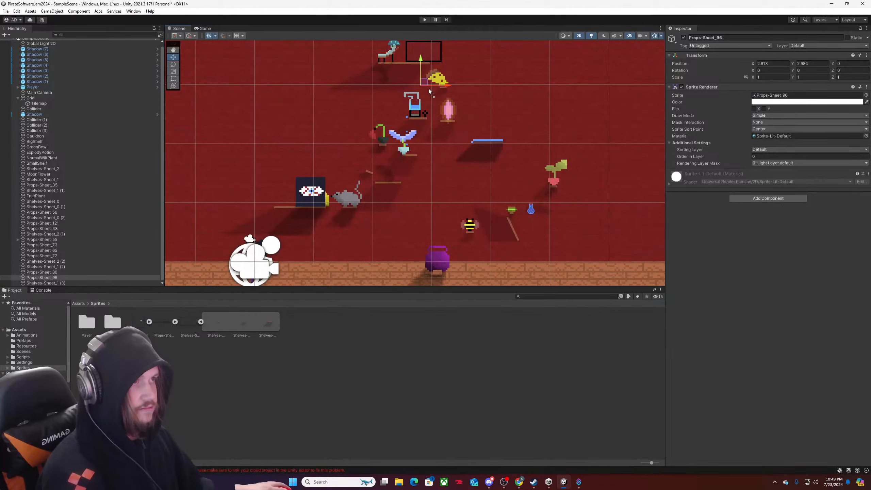
Place a Shelves-Sheet_0 shelf beneath the cheese and align it at about X 2.94, Y 2.95.
{"action": "left_click_drag", "start_coordinate": [428, 89], "coordinate": [428, 88]}
{"action": "scroll", "coordinate": [442, 177], "scroll_direction": "up", "scroll_amount": 9}
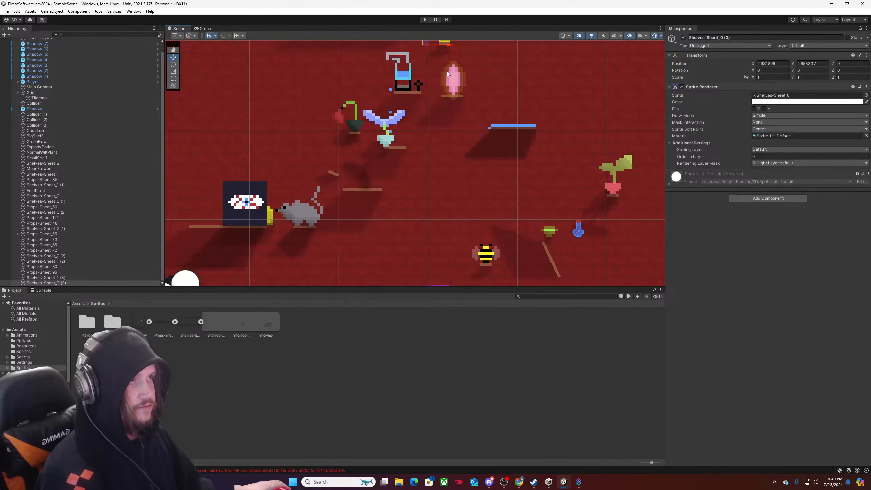
{"action": "middle_click_drag", "start_coordinate": [449, 65], "coordinate": [435, 200]}
{"action": "left_click_drag", "start_coordinate": [433, 180], "coordinate": [434, 185]}
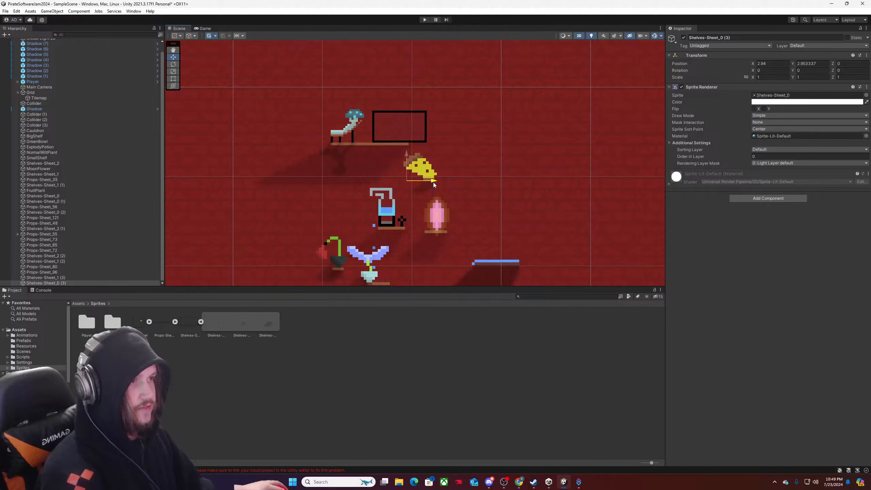
Set the Order in Layer of the cheese Props-Sheet_96 to 1.
{"action": "left_click", "coordinate": [427, 173]}
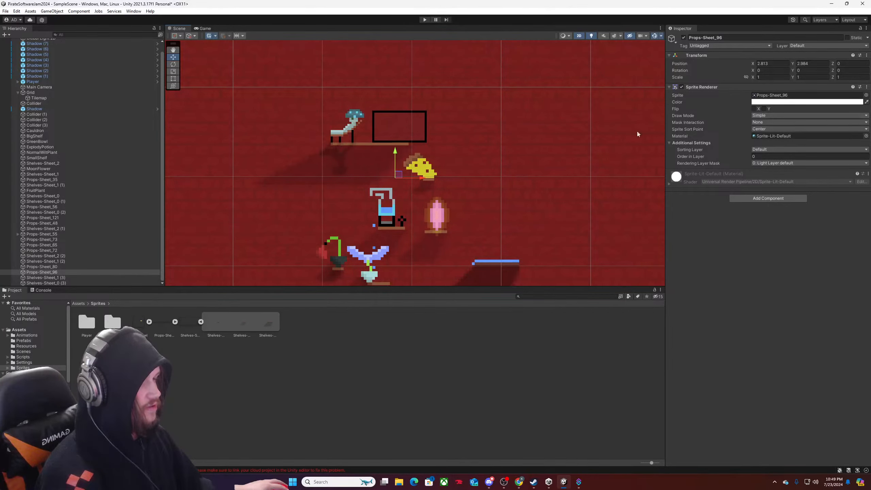
{"action": "scroll", "coordinate": [482, 180], "scroll_direction": "down", "scroll_amount": 3}
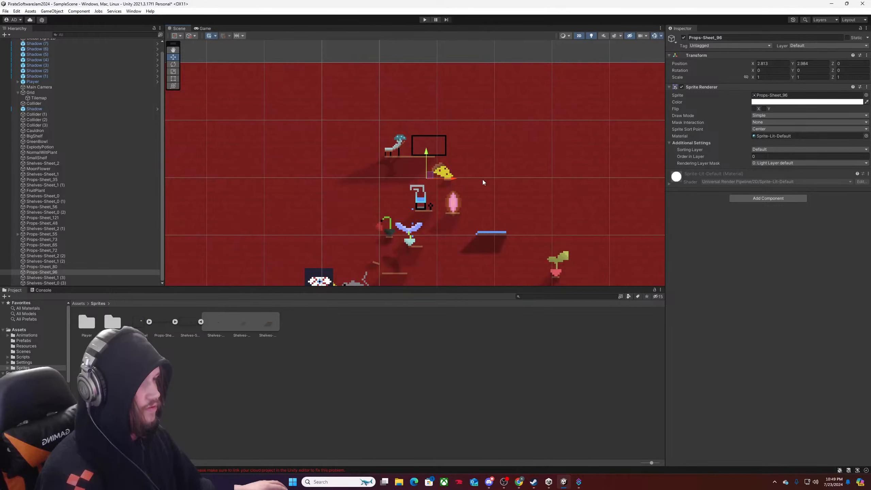
{"action": "scroll", "coordinate": [483, 182], "scroll_direction": "down", "scroll_amount": 3}
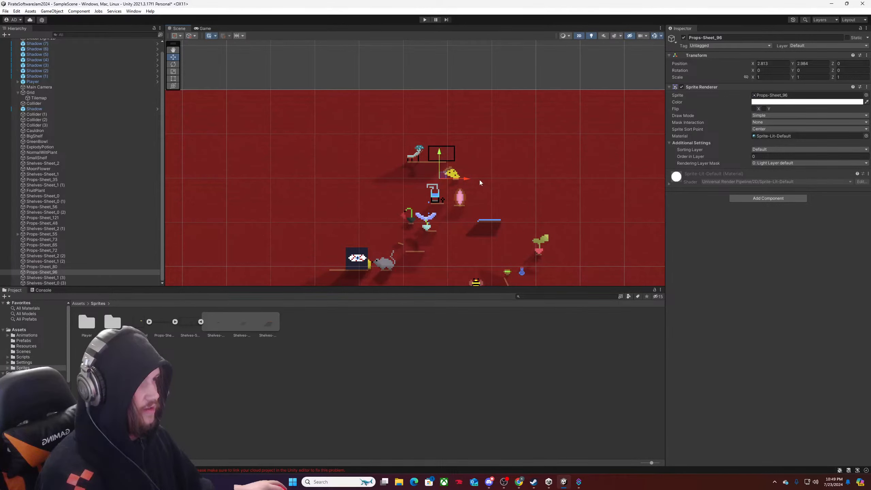
{"action": "scroll", "coordinate": [479, 181], "scroll_direction": "up", "scroll_amount": 2}
{"action": "scroll", "coordinate": [478, 179], "scroll_direction": "down", "scroll_amount": 2}
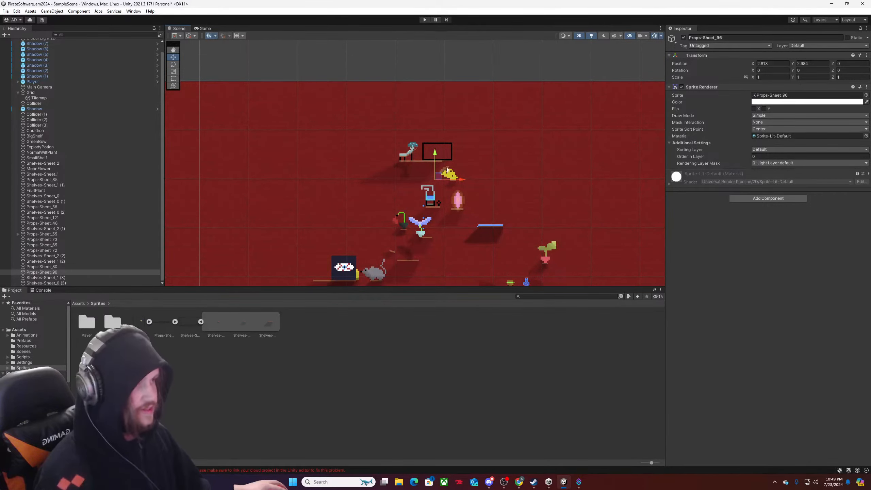
{"action": "scroll", "coordinate": [457, 182], "scroll_direction": "up", "scroll_amount": 3}
{"action": "scroll", "coordinate": [445, 181], "scroll_direction": "up", "scroll_amount": 1}
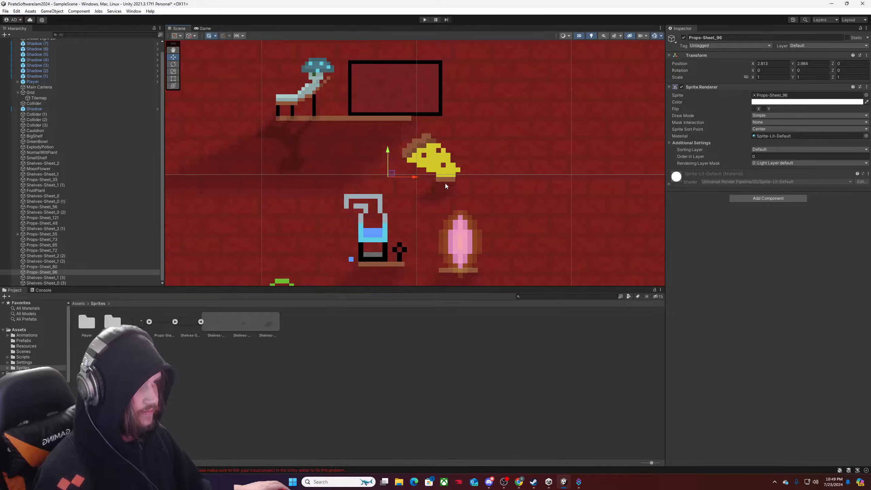
{"action": "scroll", "coordinate": [443, 179], "scroll_direction": "down", "scroll_amount": 3}
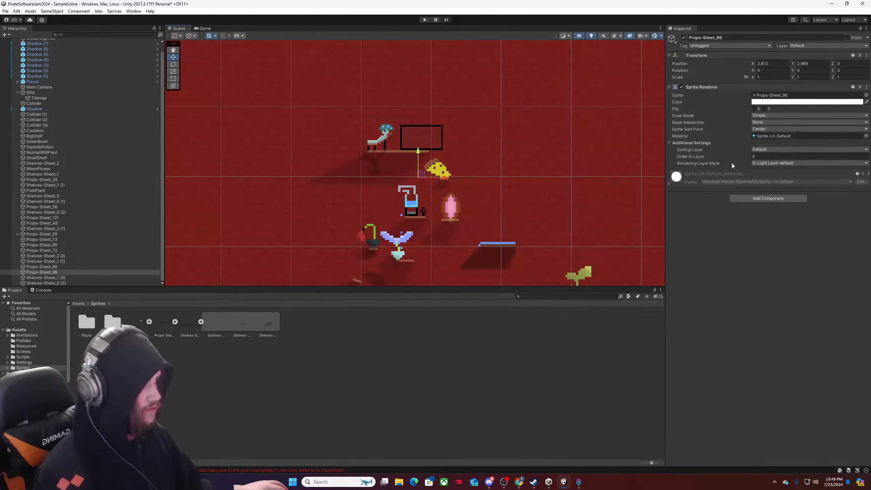
{"action": "left_click", "coordinate": [755, 157]}
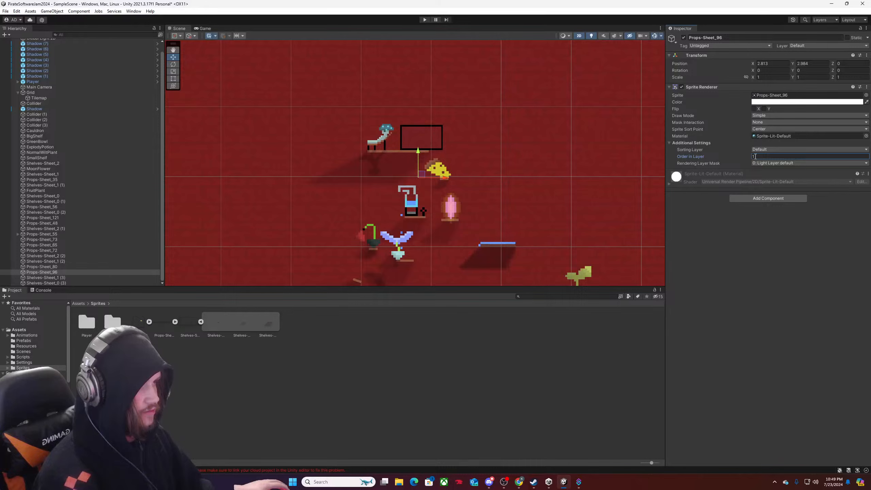
{"action": "left_click", "coordinate": [542, 194]}
Move the highest shelf, Shelves-Sheet_2 (1), together with Props-Sheet_55 and Props-Sheet_48, right along the wall.
{"action": "left_click", "coordinate": [401, 162]}
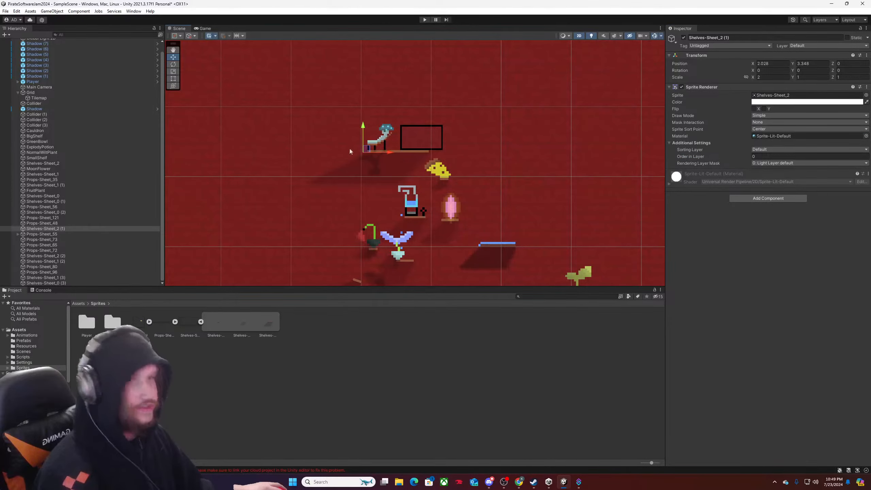
{"action": "left_click", "coordinate": [58, 234], "text": "ctrl"}
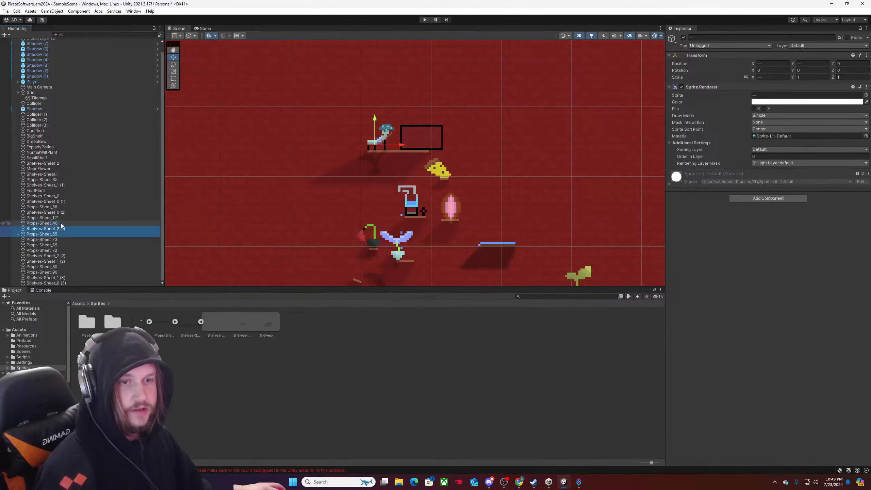
{"action": "left_click", "coordinate": [61, 224], "text": "ctrl"}
{"action": "left_click_drag", "start_coordinate": [403, 150], "coordinate": [441, 151]}
Try an Order in Layer of -1 on the cheese Props-Sheet_96, and set it back to 1.
{"action": "left_click", "coordinate": [440, 168]}
{"action": "left_click", "coordinate": [789, 156]}
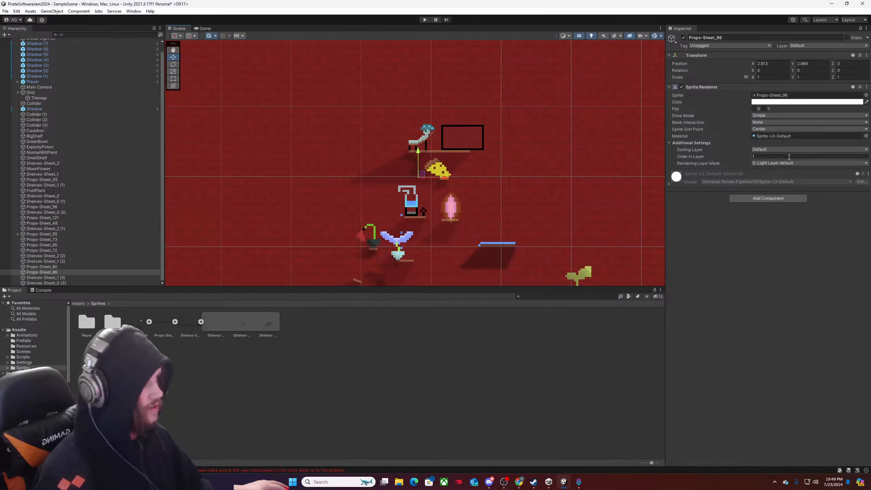
{"action": "type", "text": "-1"}
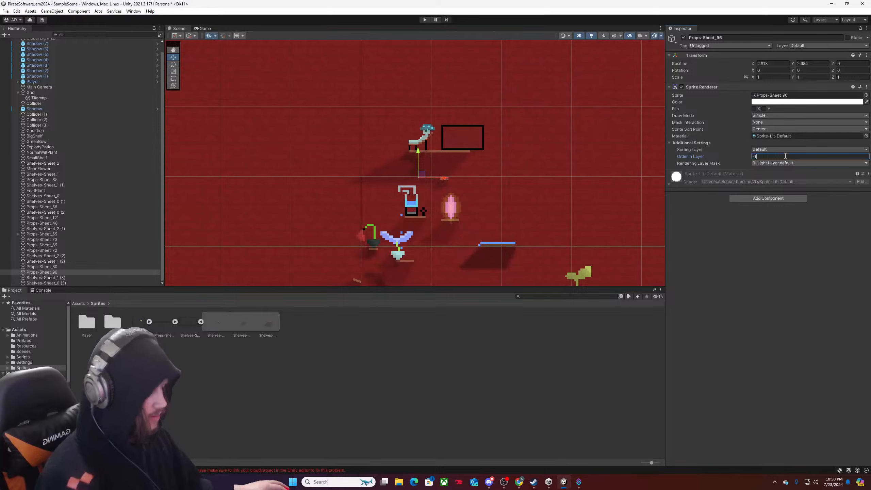
{"action": "key", "text": "BackSpace"}
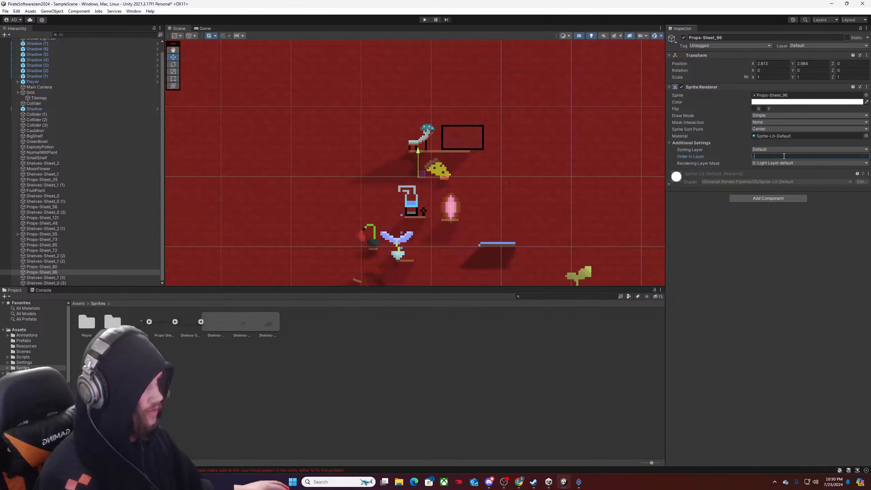
{"action": "key", "text": "BackSpace"}
{"action": "type", "text": "1"}
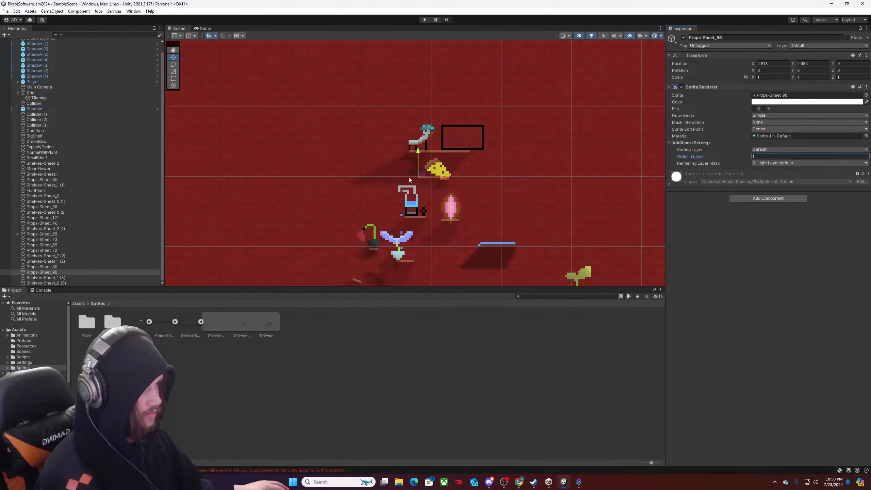
Set the Order in Layer of the highest shelf, Shelves-Sheet_2 (1), to 1 and of Props-Sheet_48 above it to 2.
{"action": "scroll", "coordinate": [409, 179], "scroll_direction": "up", "scroll_amount": 5}
{"action": "scroll", "coordinate": [548, 172], "scroll_direction": "down", "scroll_amount": 6}
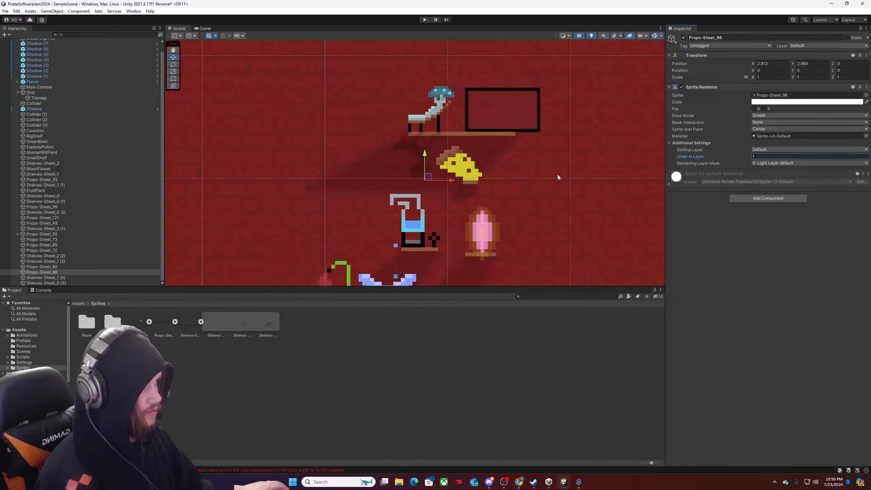
{"action": "left_click", "coordinate": [508, 156]}
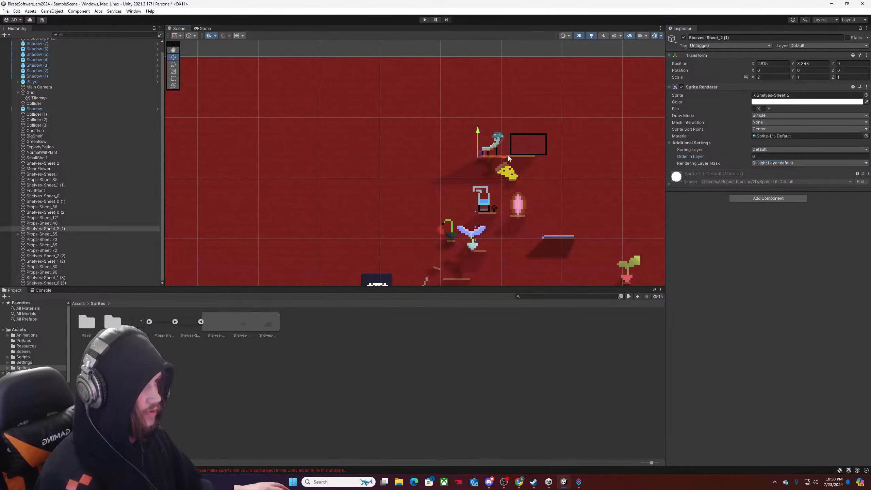
{"action": "type", "text": "1"}
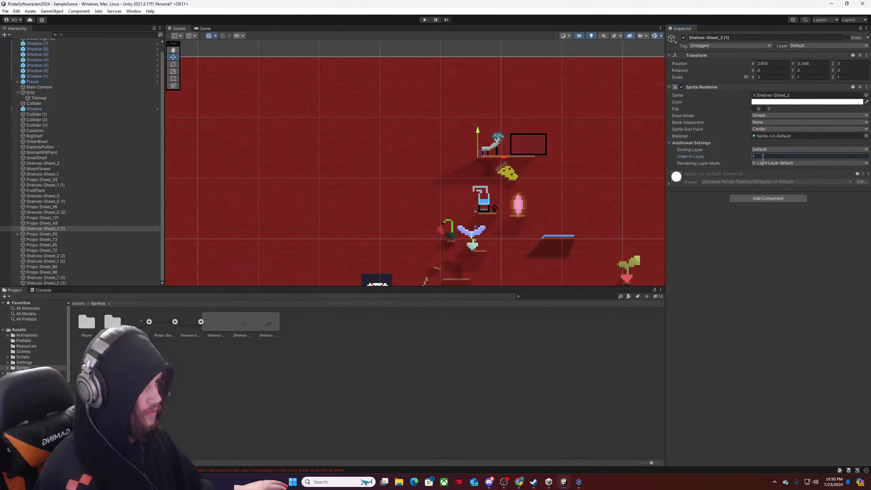
{"action": "left_click", "coordinate": [492, 149]}
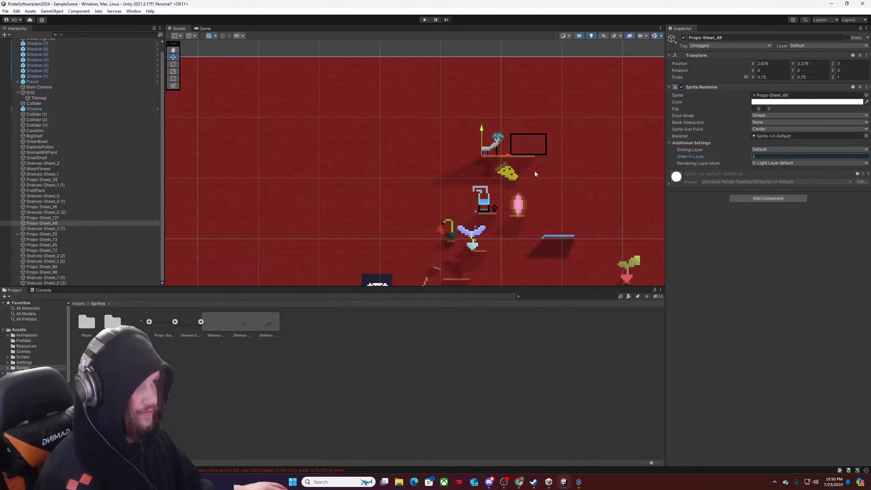
Collapse the Shelves-Sheet sprites and expand the Props-Sheet into its individual sprites in the Sprites folder.
{"action": "scroll", "coordinate": [553, 172], "scroll_direction": "up", "scroll_amount": 3}
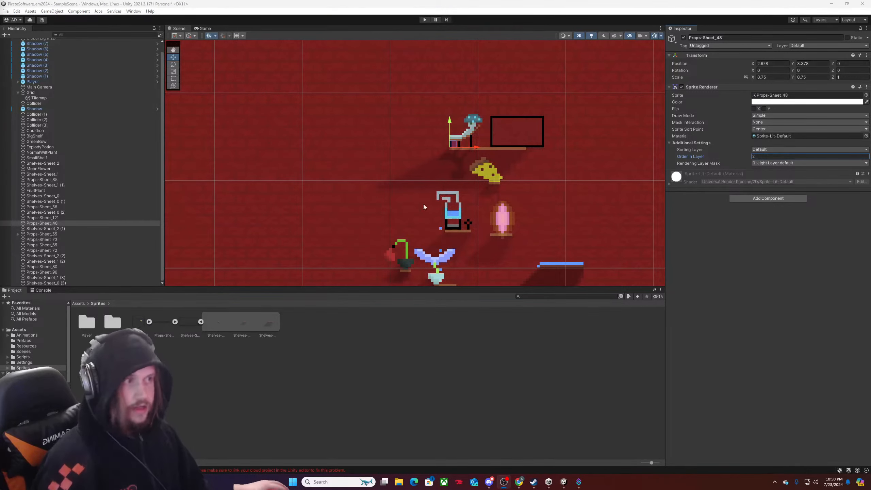
{"action": "scroll", "coordinate": [522, 162], "scroll_direction": "up", "scroll_amount": 3}
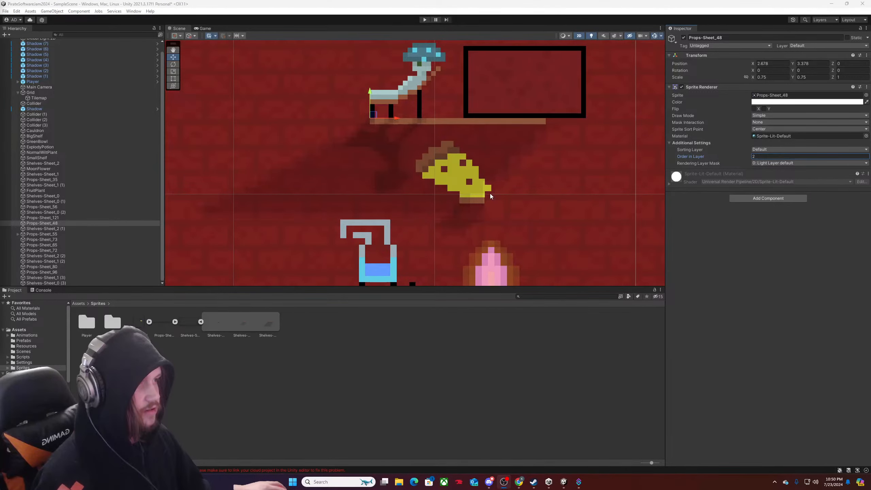
{"action": "scroll", "coordinate": [490, 191], "scroll_direction": "down", "scroll_amount": 4}
{"action": "scroll", "coordinate": [499, 187], "scroll_direction": "down", "scroll_amount": 5}
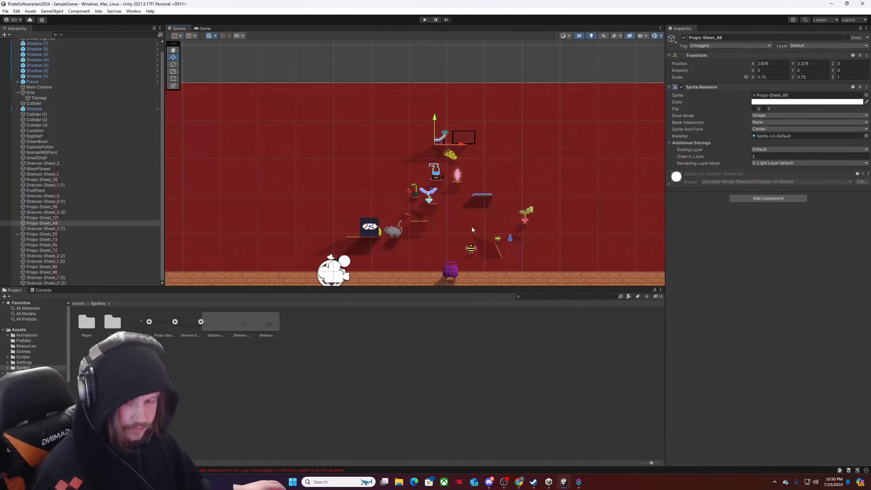
{"action": "scroll", "coordinate": [474, 227], "scroll_direction": "down", "scroll_amount": 3}
{"action": "scroll", "coordinate": [453, 240], "scroll_direction": "up", "scroll_amount": 1}
{"action": "scroll", "coordinate": [453, 240], "scroll_direction": "up", "scroll_amount": 2}
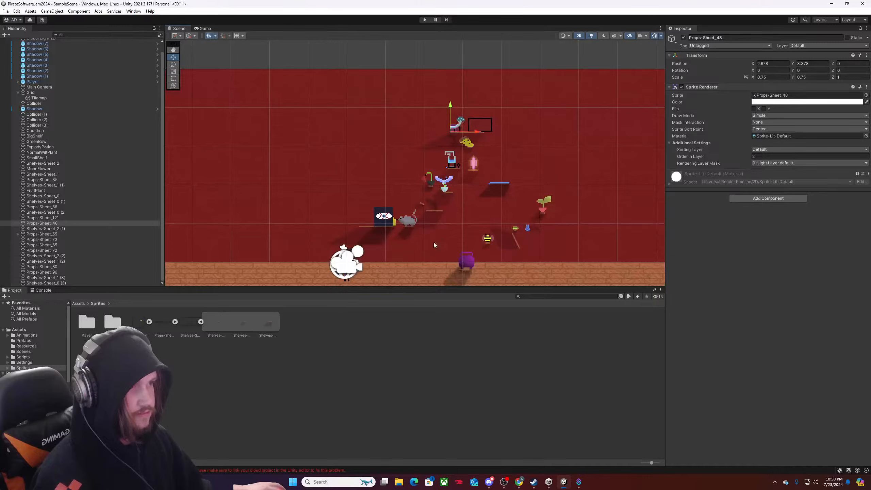
{"action": "left_click", "coordinate": [201, 322]}
{"action": "left_click", "coordinate": [174, 321]}
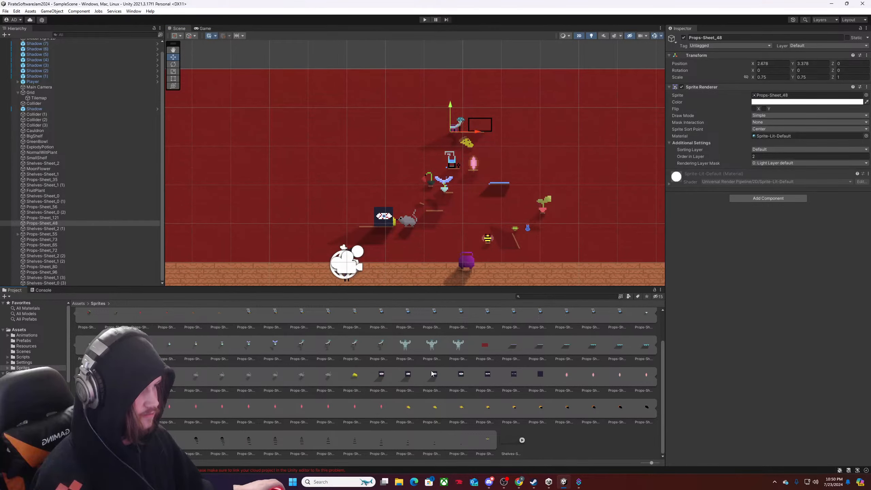
Playtest the level by walking to the cauldron and guiding the shadow up and across the wall props, and stop the game.
{"action": "scroll", "coordinate": [438, 160], "scroll_direction": "down", "scroll_amount": 3}
{"action": "scroll", "coordinate": [477, 188], "scroll_direction": "down", "scroll_amount": 1}
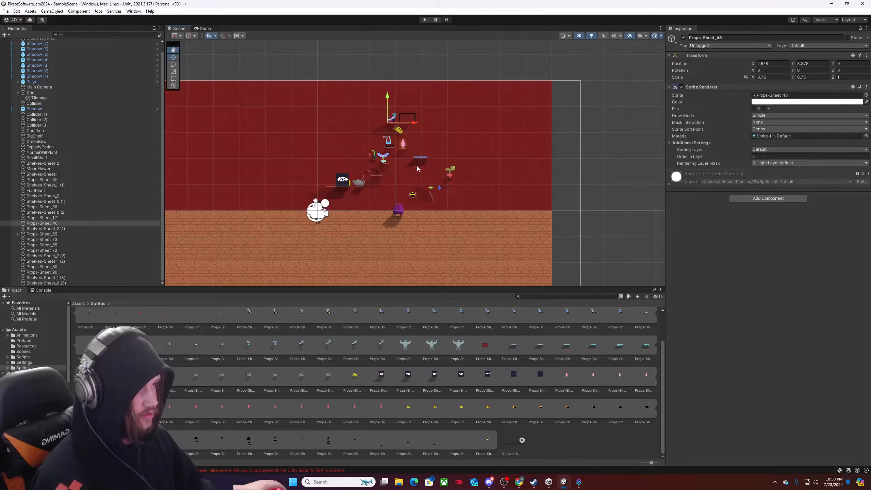
{"action": "scroll", "coordinate": [417, 168], "scroll_direction": "up", "scroll_amount": 4}
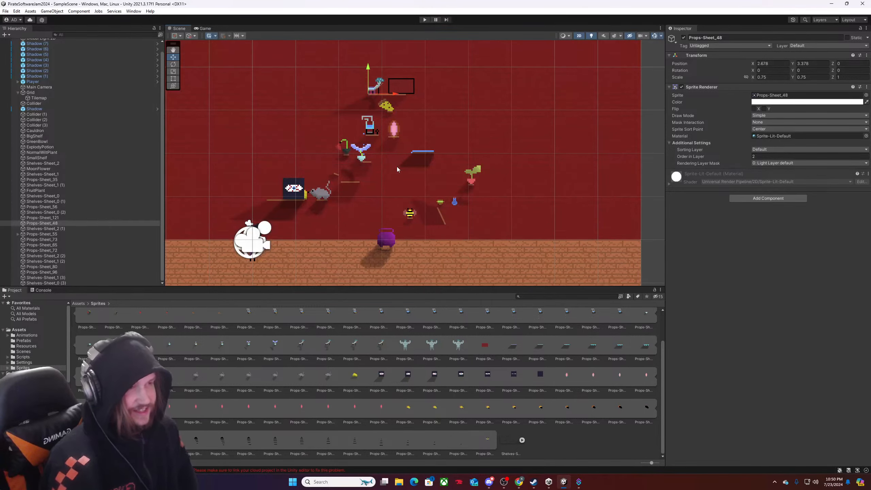
{"action": "scroll", "coordinate": [375, 179], "scroll_direction": "up", "scroll_amount": 2}
{"action": "scroll", "coordinate": [375, 180], "scroll_direction": "down", "scroll_amount": 1}
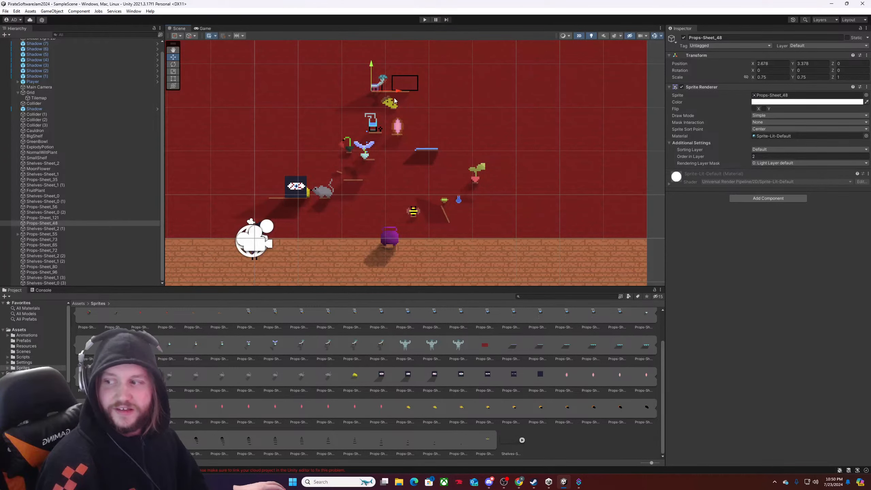
{"action": "key", "text": "ctrl+p"}
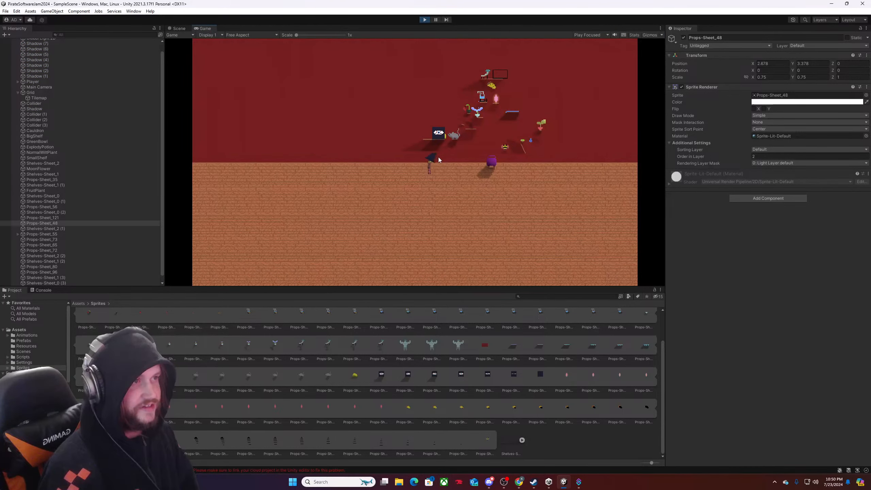
{"action": "key", "text": "d"}
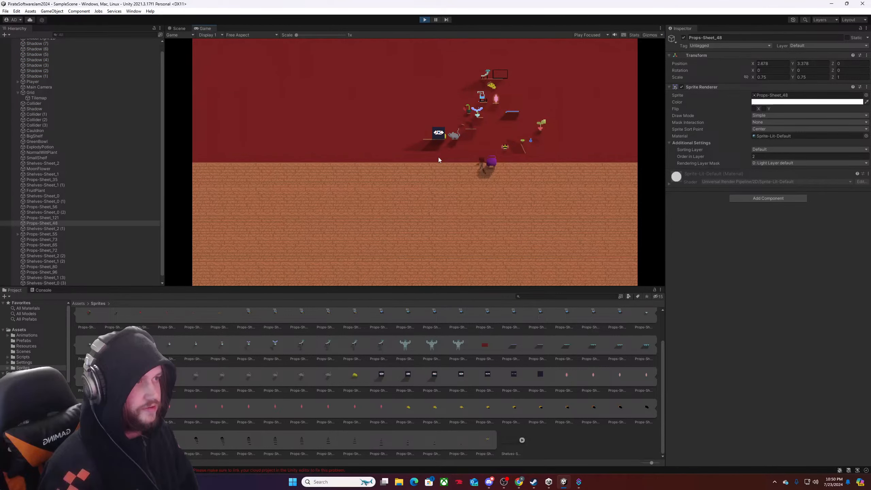
{"action": "key", "text": "w"}
{"action": "key", "text": "a"}
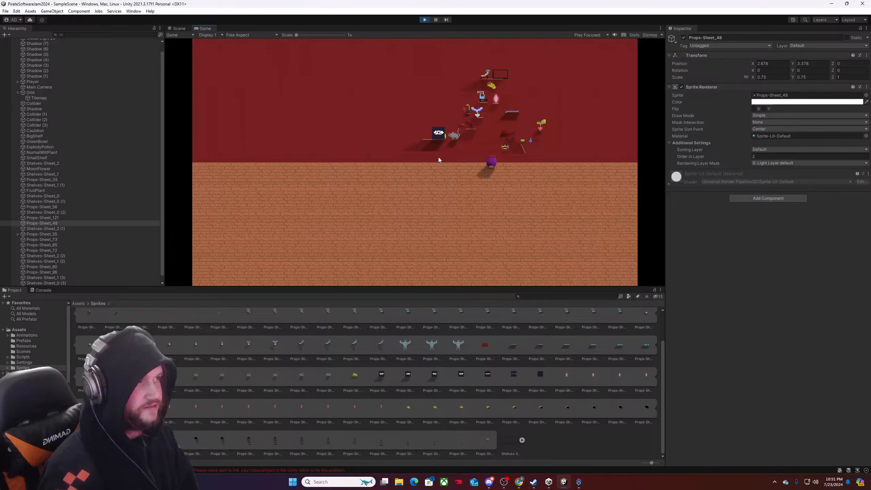
{"action": "key", "text": "w"}
{"action": "key", "text": "a"}
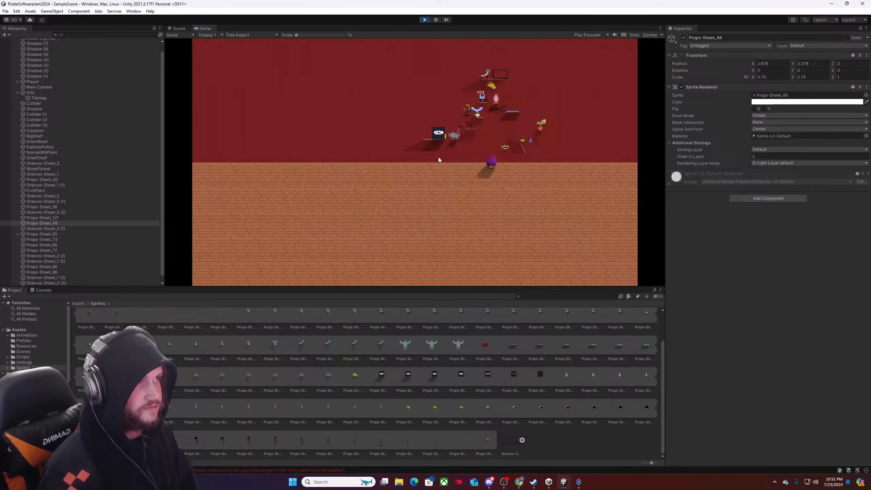
{"action": "key", "text": "s"}
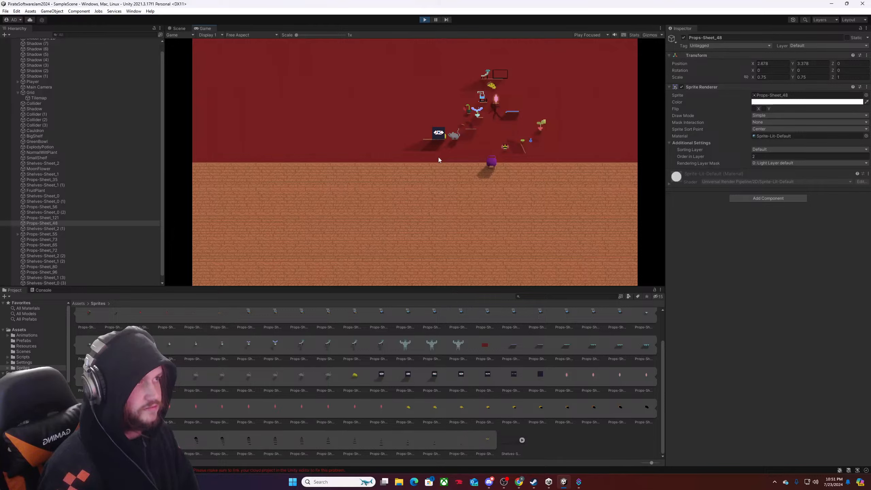
{"action": "key", "text": "d"}
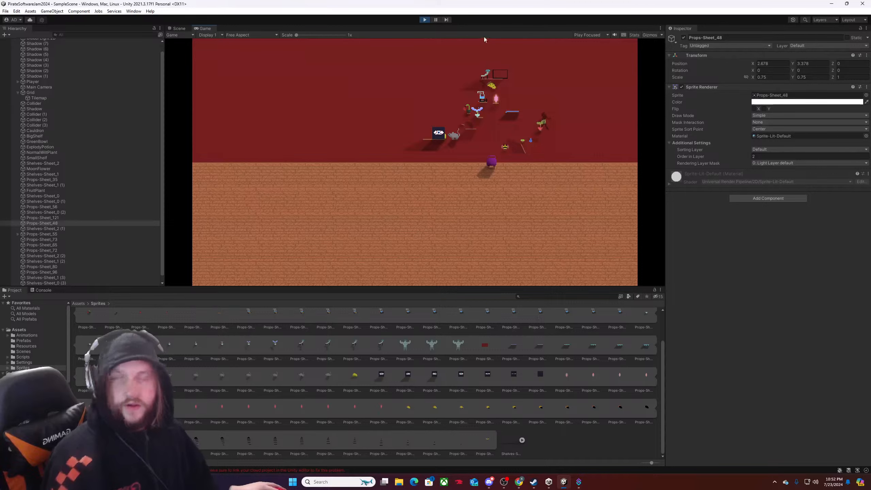
{"action": "left_click", "coordinate": [425, 19]}
Shrink the Main Camera's orthographic frame to a size of about 2.74.
{"action": "scroll", "coordinate": [414, 209], "scroll_direction": "down", "scroll_amount": 2}
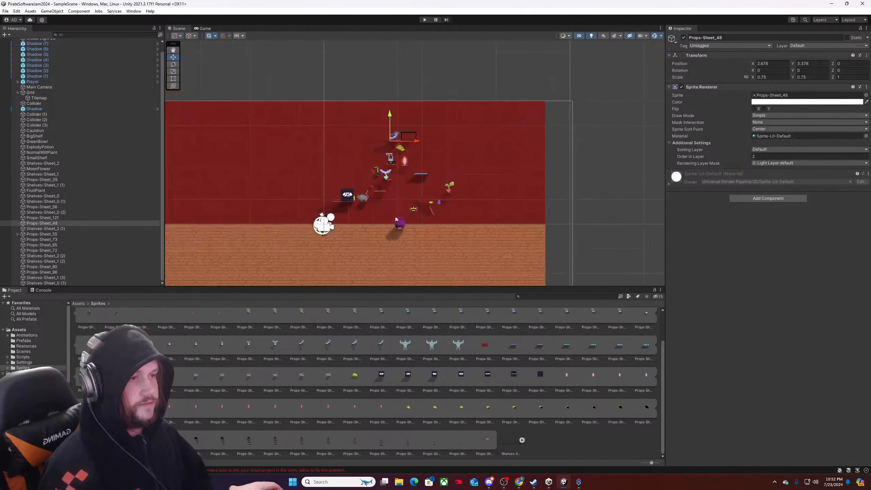
{"action": "scroll", "coordinate": [365, 213], "scroll_direction": "down", "scroll_amount": 3}
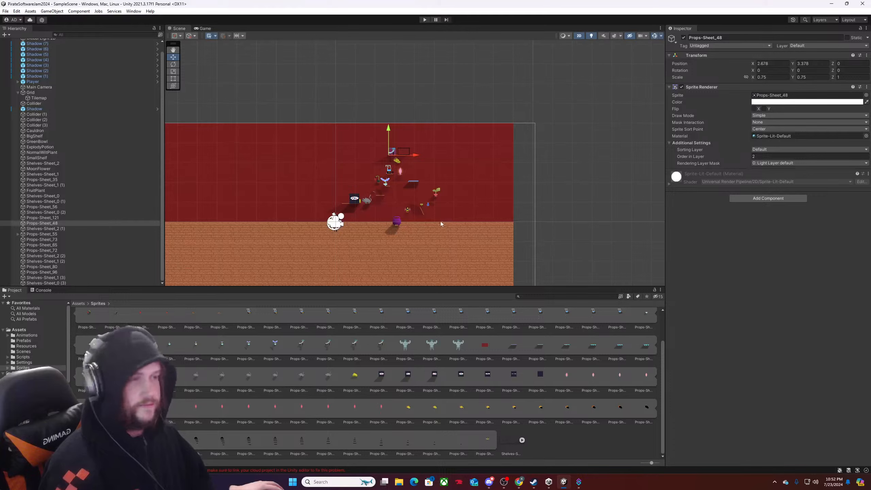
{"action": "scroll", "coordinate": [419, 215], "scroll_direction": "up", "scroll_amount": 3}
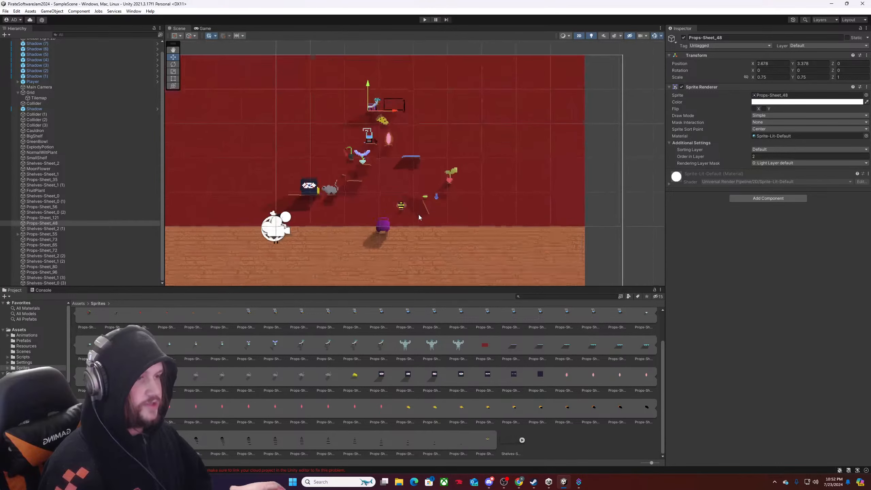
{"action": "scroll", "coordinate": [423, 210], "scroll_direction": "down", "scroll_amount": 5}
{"action": "middle_click_drag", "start_coordinate": [427, 220], "coordinate": [459, 174]}
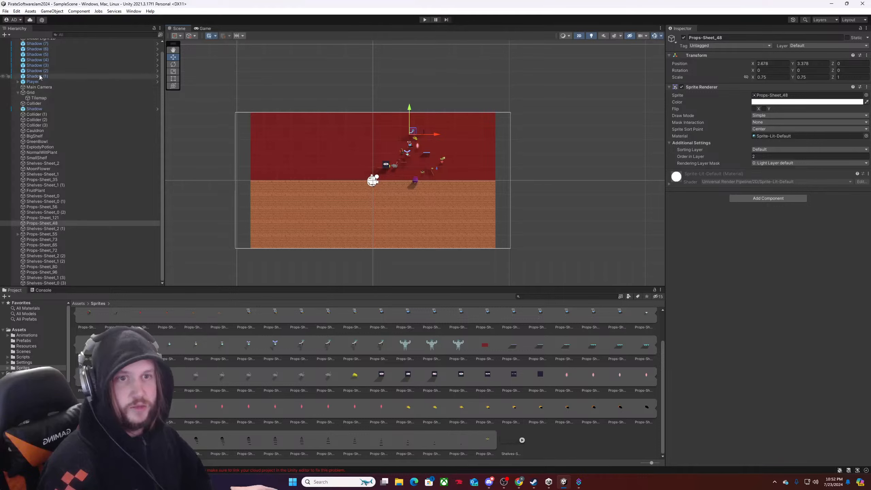
{"action": "scroll", "coordinate": [53, 89], "scroll_direction": "up", "scroll_amount": 1}
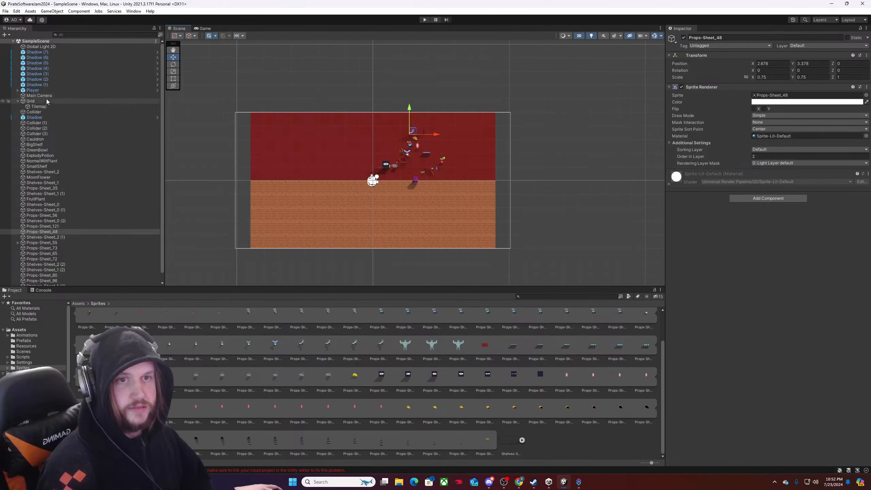
{"action": "left_click", "coordinate": [46, 96]}
{"action": "left_click_drag", "start_coordinate": [510, 180], "coordinate": [449, 184]}
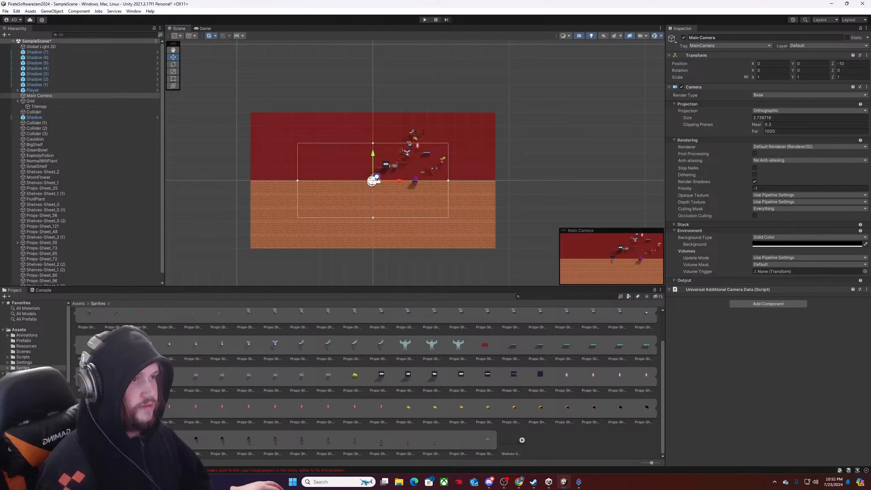
Reposition the Main Camera over the wall props at about X 2.52, Y 1.49, and reduce its size to about 2.6.
{"action": "left_click_drag", "start_coordinate": [376, 181], "coordinate": [401, 161]}
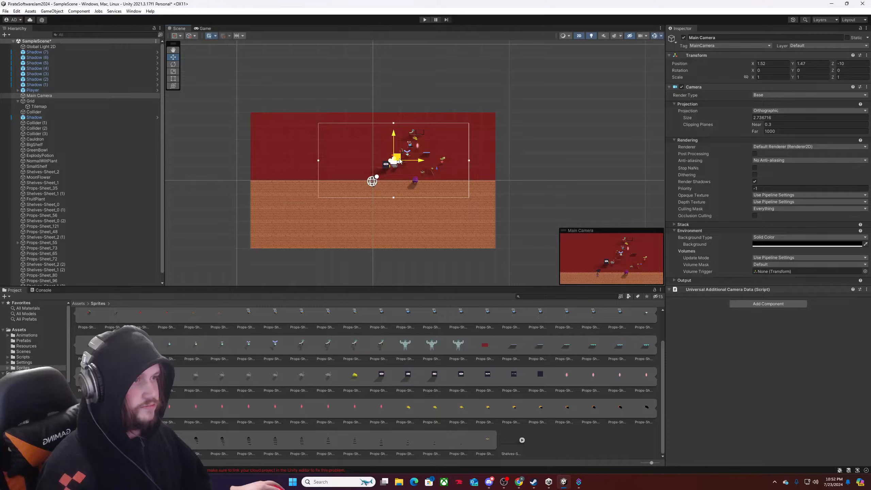
{"action": "left_click_drag", "start_coordinate": [470, 162], "coordinate": [465, 161]}
{"action": "left_click_drag", "start_coordinate": [395, 160], "coordinate": [408, 160]}
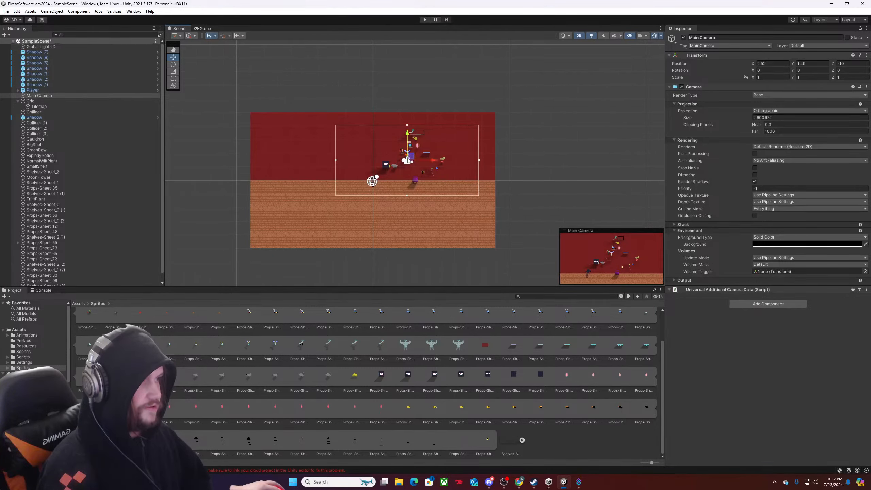
Playtest with the closer camera, walking the witch to the cauldron and guiding the shadow past the green and blue potion props.
{"action": "key", "text": "ctrl+p"}
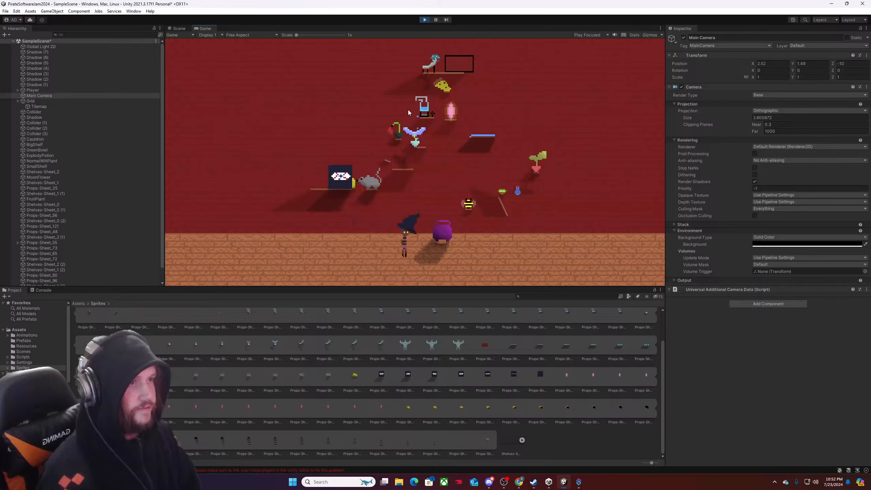
{"action": "key", "text": "d"}
{"action": "key", "text": "a"}
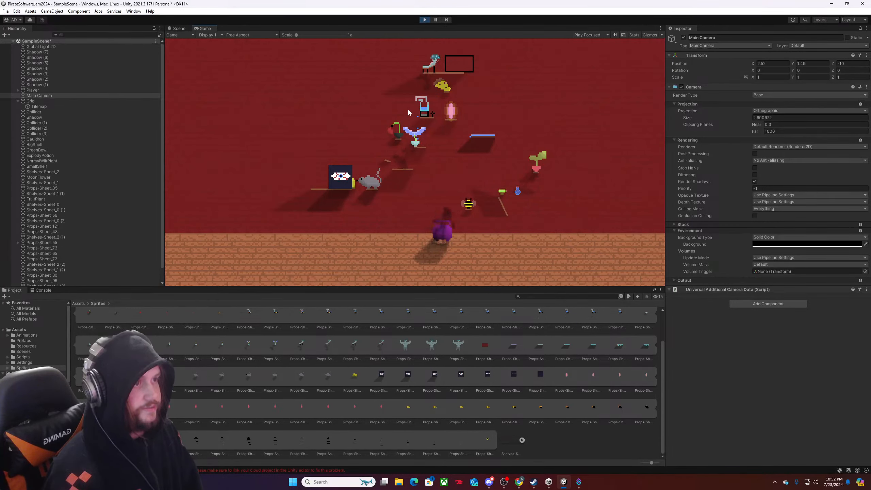
{"action": "key", "text": "d"}
{"action": "key", "text": "w"}
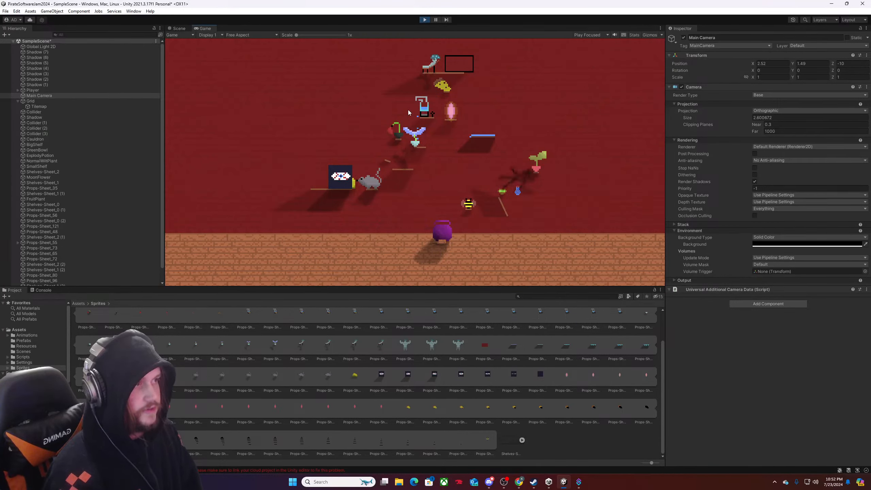
{"action": "key", "text": "w"}
{"action": "key", "text": "s"}
{"action": "key", "text": "a"}
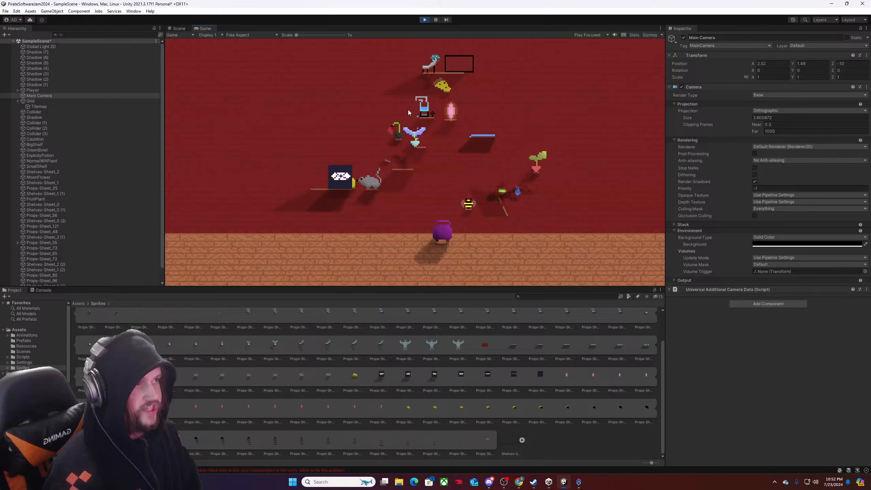
Continue the playtest by moving the shadow around the open wall between the tilted potion shelf and the blue shelf.
{"action": "key", "text": "a"}
{"action": "key", "text": "w"}
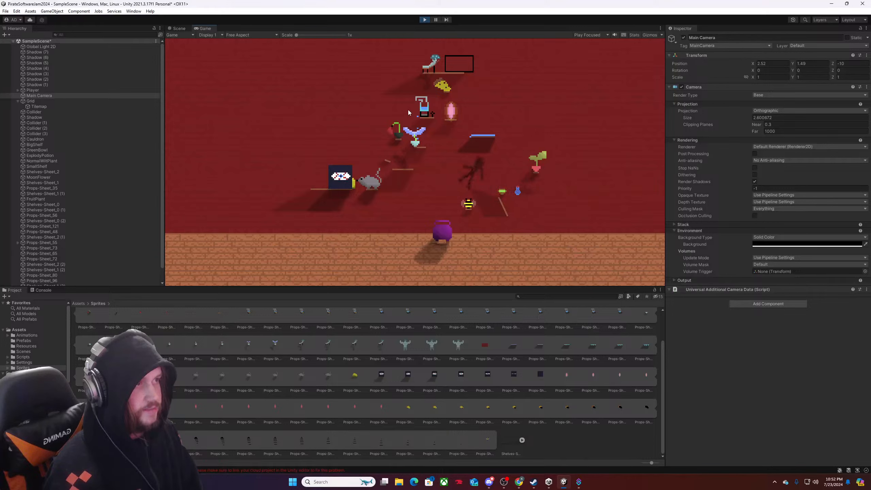
{"action": "key", "text": "a"}
{"action": "key", "text": "s"}
{"action": "key", "text": "d"}
{"action": "key", "text": "w"}
{"action": "key", "text": "s"}
{"action": "key", "text": "d"}
{"action": "key", "text": "w"}
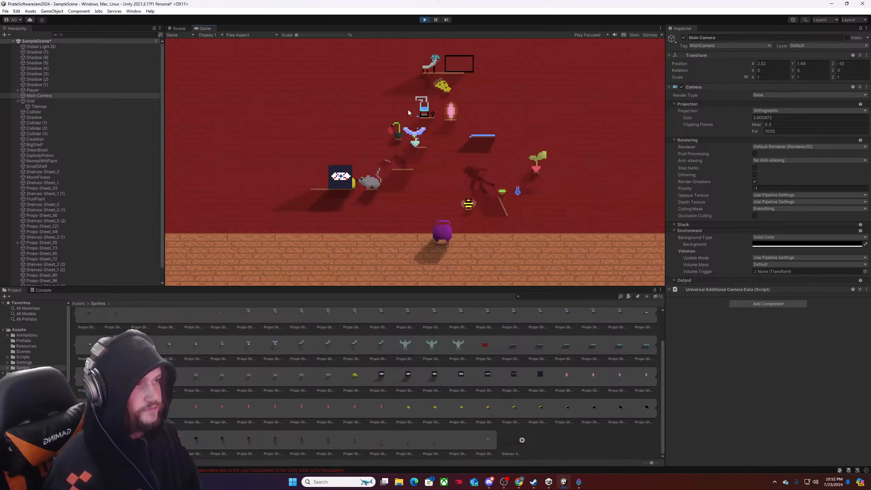
{"action": "key", "text": "a"}
{"action": "key", "text": "s"}
{"action": "key", "text": "w"}
{"action": "key", "text": "d"}
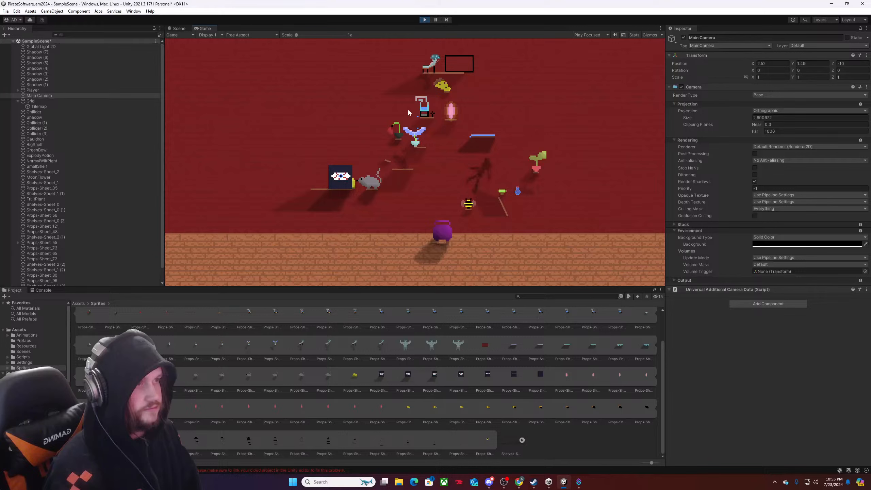
{"action": "key", "text": "s"}
{"action": "key", "text": "a"}
{"action": "key", "text": "w"}
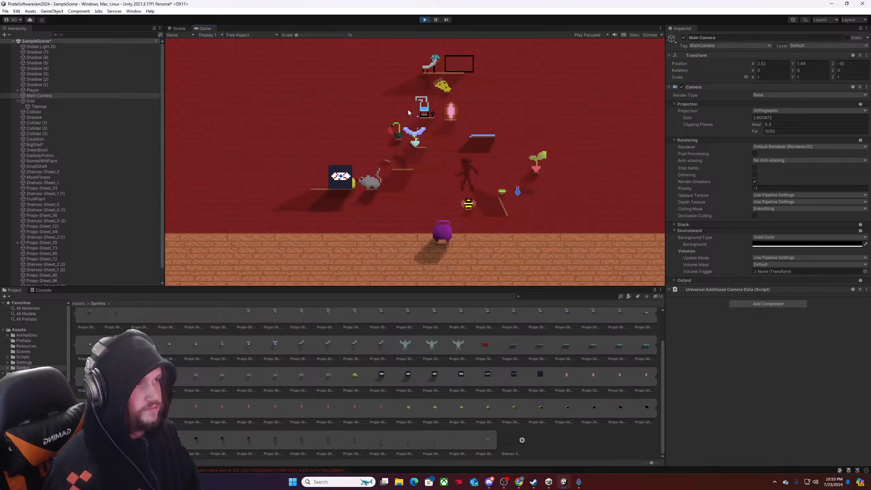
Guide the shadow beneath the blue shelf and down past the bee to the cauldron.
{"action": "key", "text": "s"}
{"action": "key", "text": "d"}
{"action": "key", "text": "w"}
{"action": "key", "text": "a"}
{"action": "key", "text": "d"}
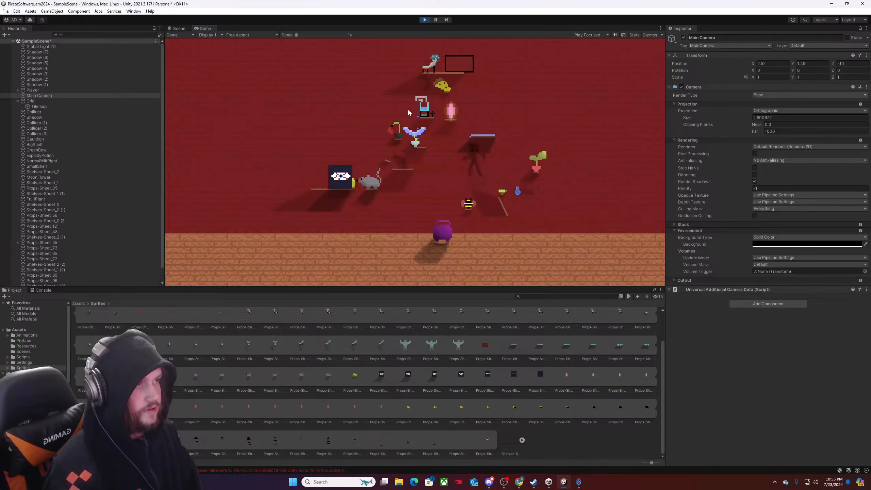
{"action": "key", "text": "s"}
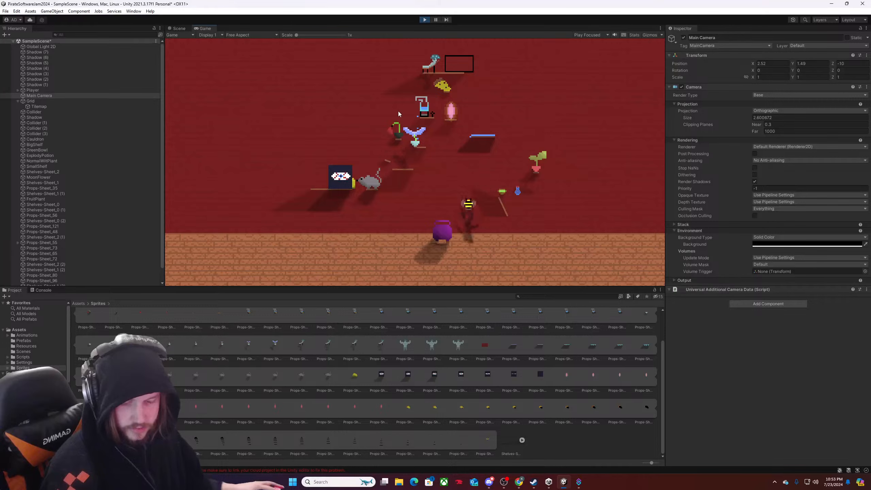
{"action": "key", "text": "s"}
{"action": "key", "text": "a"}
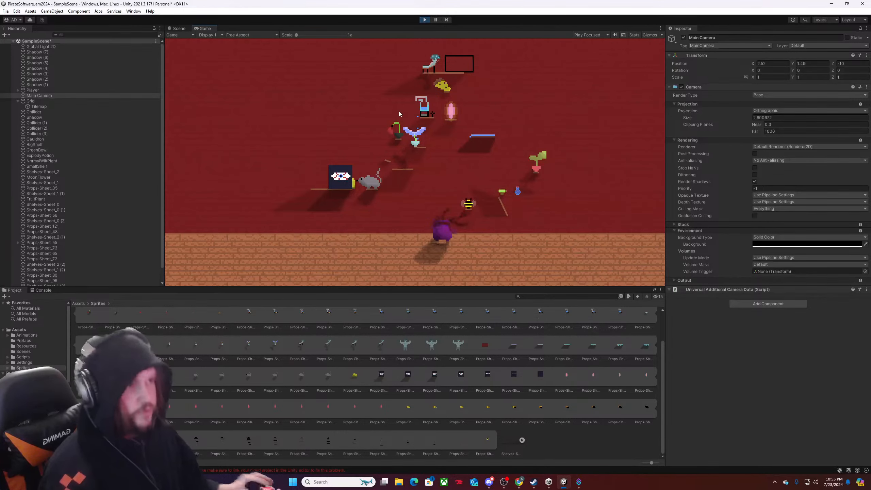
Guide the shadow from the cauldron past the potions and around the potted plant's shadow, and stop the game.
{"action": "key", "text": "w"}
{"action": "key", "text": "d"}
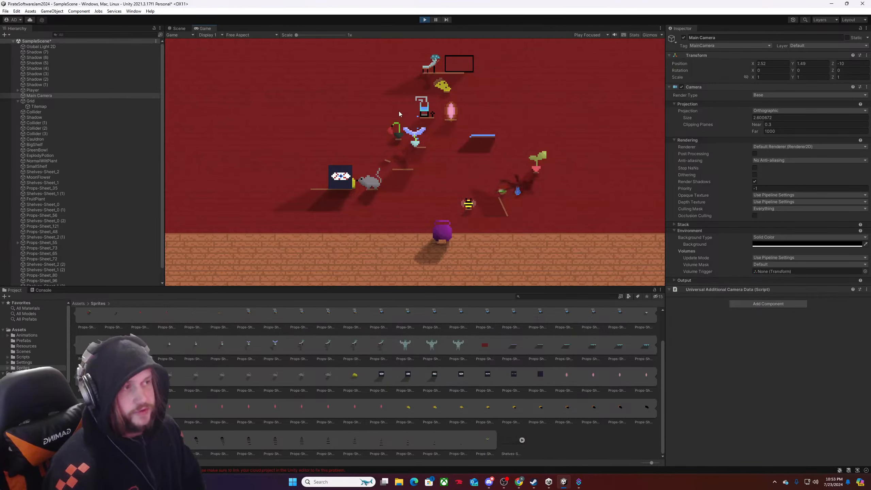
{"action": "key", "text": "d"}
{"action": "key", "text": "w"}
{"action": "key", "text": "s"}
{"action": "key", "text": "a"}
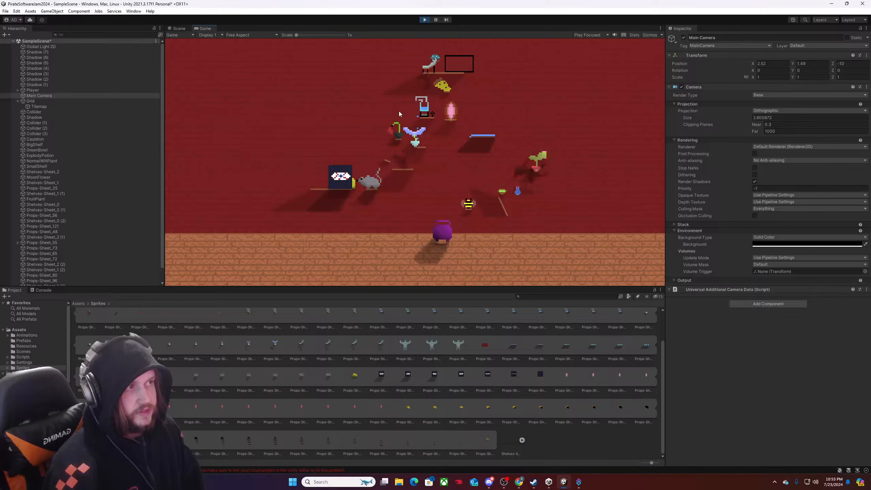
{"action": "key", "text": "s"}
{"action": "key", "text": "w"}
{"action": "key", "text": "a"}
{"action": "key", "text": "d"}
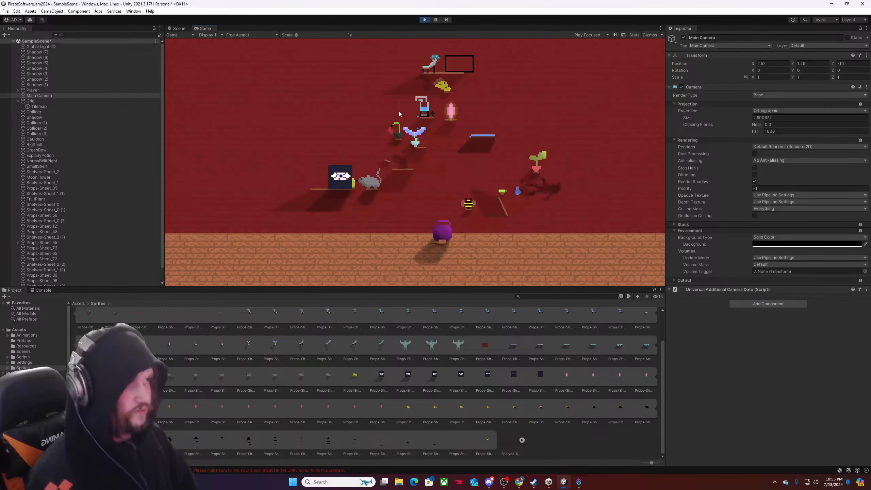
{"action": "key", "text": "ctrl+p"}
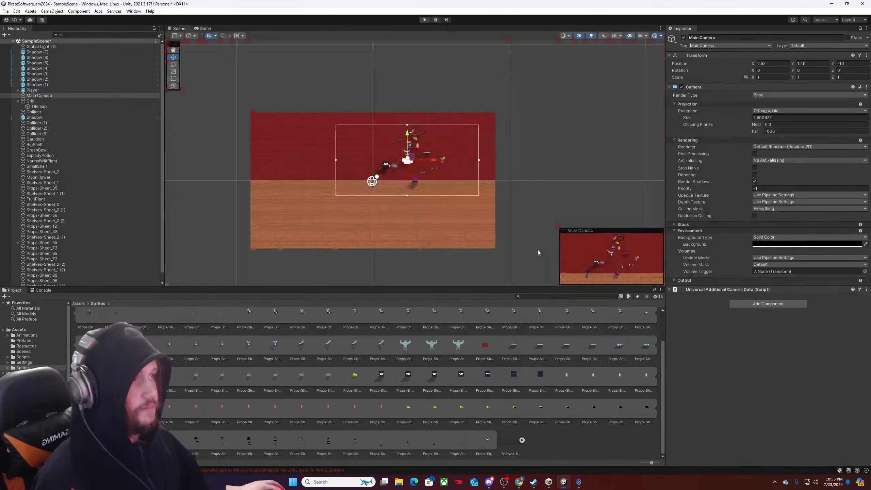
Straighten the tilted BigShelf under the green and blue potions by setting its Z rotation to 0.
{"action": "scroll", "coordinate": [441, 168], "scroll_direction": "up", "scroll_amount": 10}
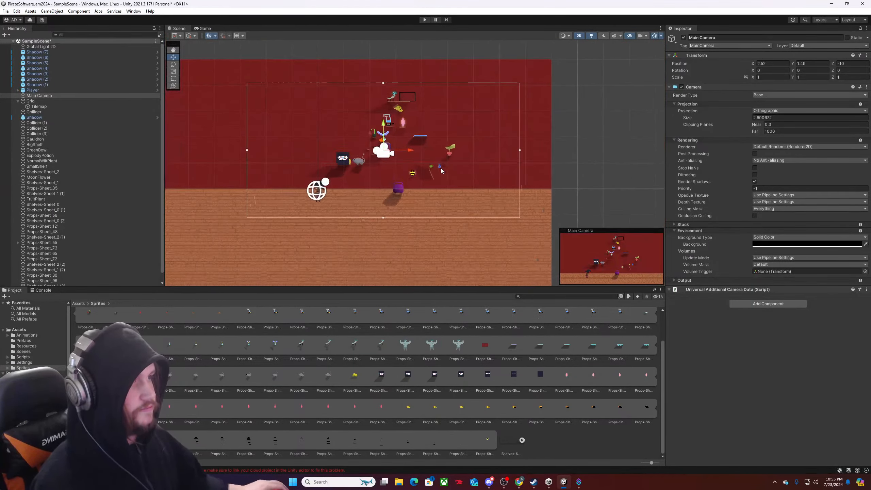
{"action": "left_click", "coordinate": [422, 184]}
{"action": "left_click", "coordinate": [844, 71]}
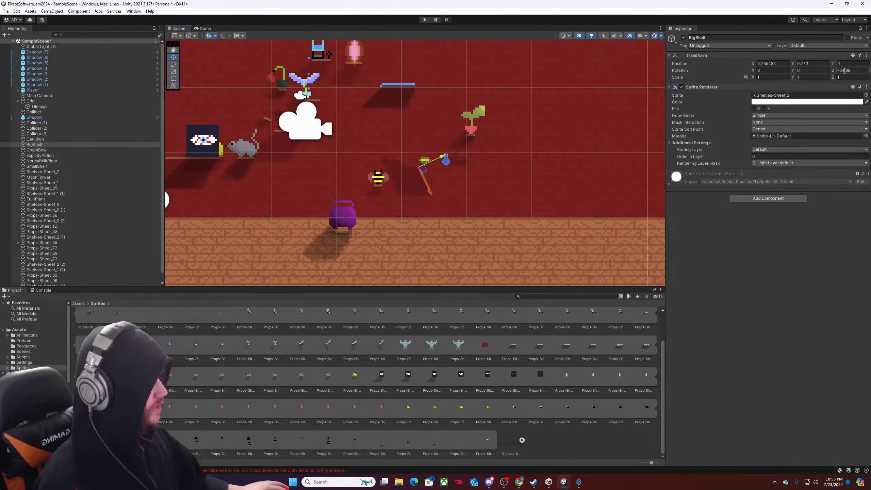
{"action": "type", "text": "0"}
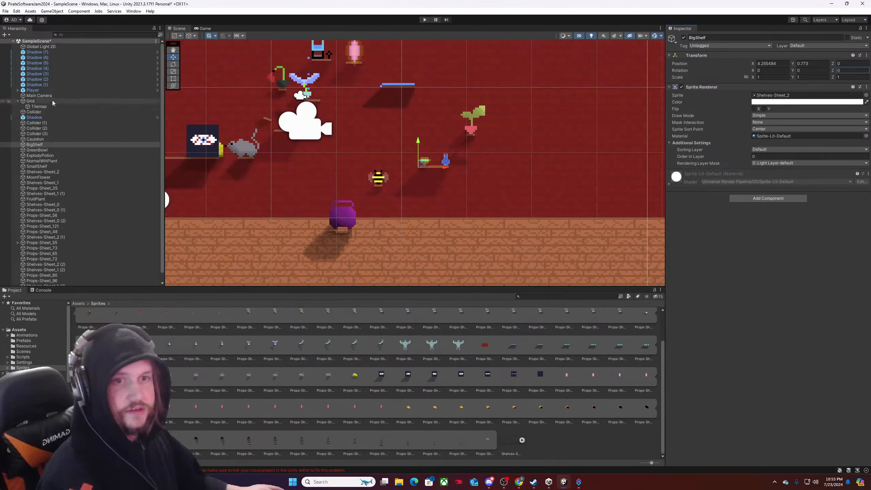
Set Shadow (1)'s Z rotation to 0, align it under the potion shelf at about X 4.37, Y 0.62, and save the scene.
{"action": "left_click", "coordinate": [47, 85]}
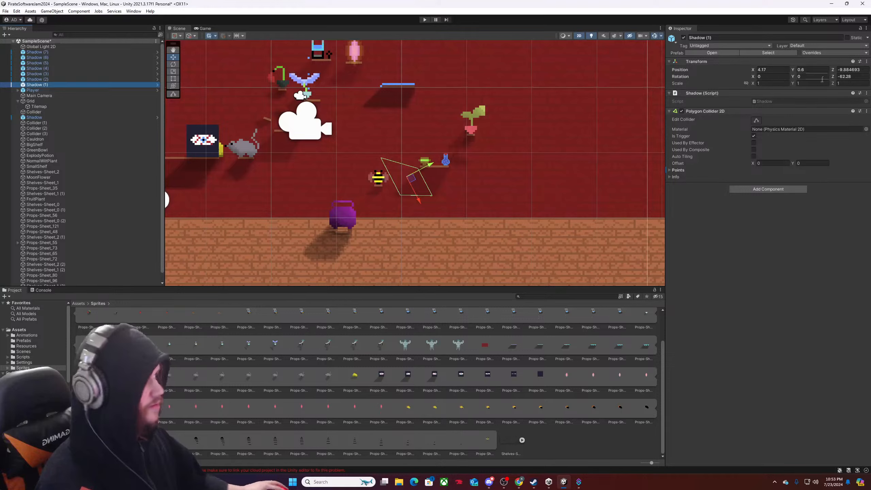
{"action": "left_click", "coordinate": [847, 76]}
{"action": "type", "text": "0"}
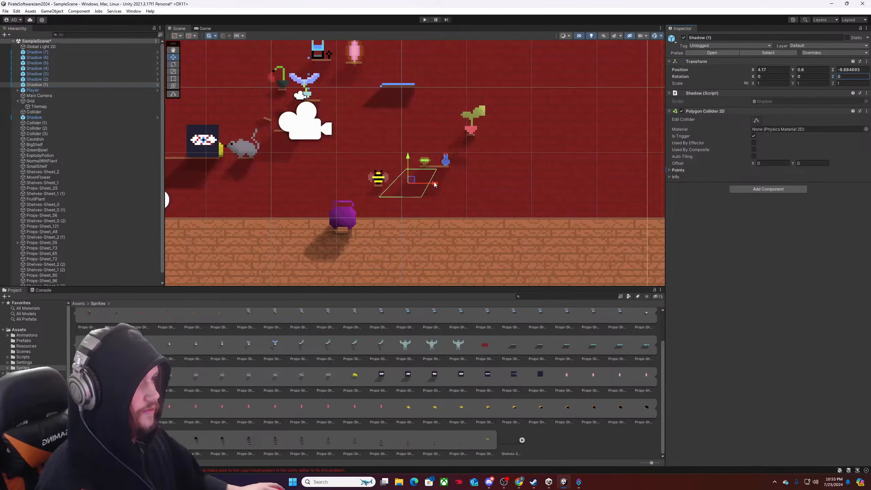
{"action": "left_click_drag", "start_coordinate": [434, 185], "coordinate": [423, 159]}
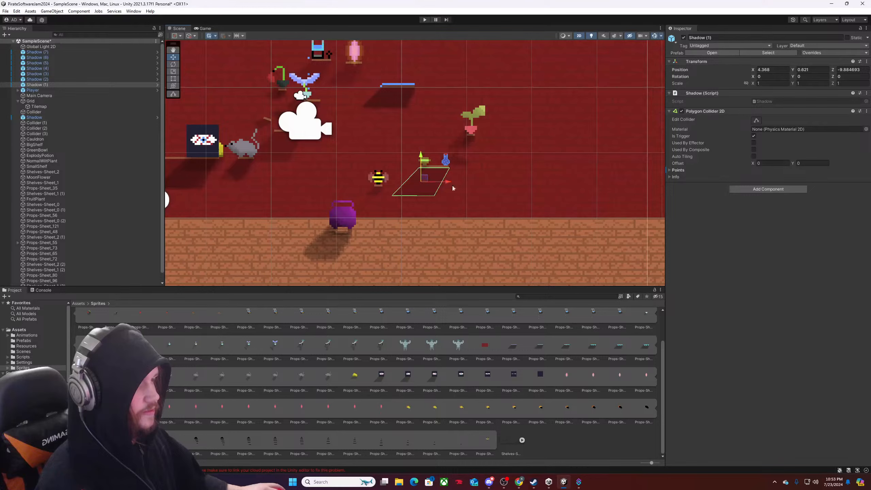
{"action": "left_click", "coordinate": [480, 200]}
{"action": "key", "text": "ctrl+s"}
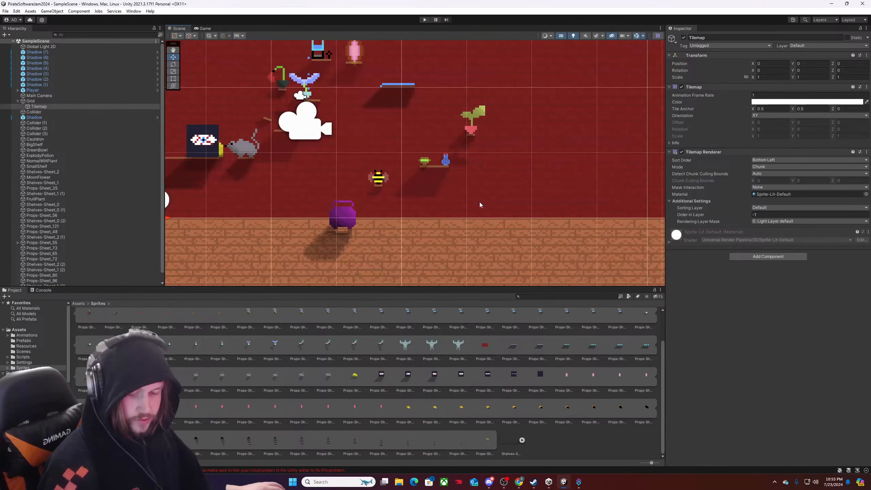
Examine the cast shadows and gaps between the potion shelf, the potted plant and the bee.
{"action": "scroll", "coordinate": [466, 165], "scroll_direction": "up", "scroll_amount": 5}
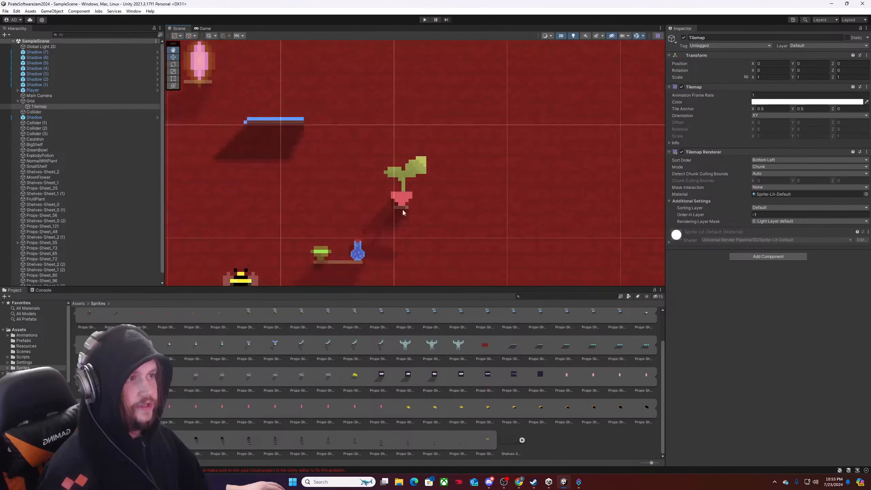
{"action": "scroll", "coordinate": [402, 208], "scroll_direction": "up", "scroll_amount": 2}
{"action": "scroll", "coordinate": [343, 221], "scroll_direction": "down", "scroll_amount": 5}
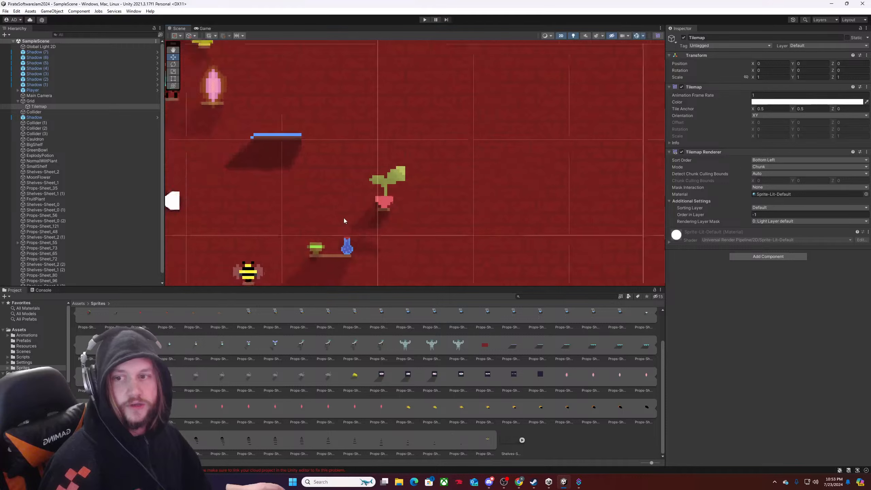
{"action": "middle_click_drag", "start_coordinate": [323, 235], "coordinate": [450, 203]}
{"action": "scroll", "coordinate": [451, 203], "scroll_direction": "up", "scroll_amount": 2}
{"action": "scroll", "coordinate": [451, 202], "scroll_direction": "up", "scroll_amount": 3}
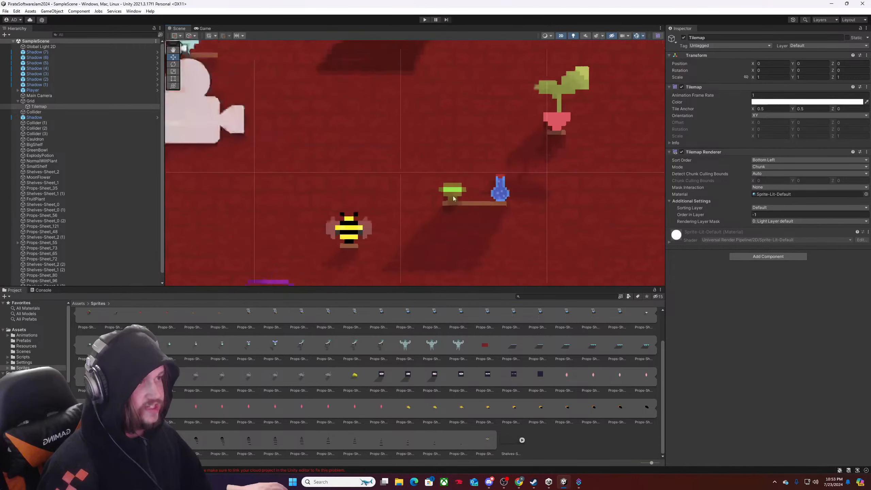
{"action": "scroll", "coordinate": [470, 198], "scroll_direction": "down", "scroll_amount": 5}
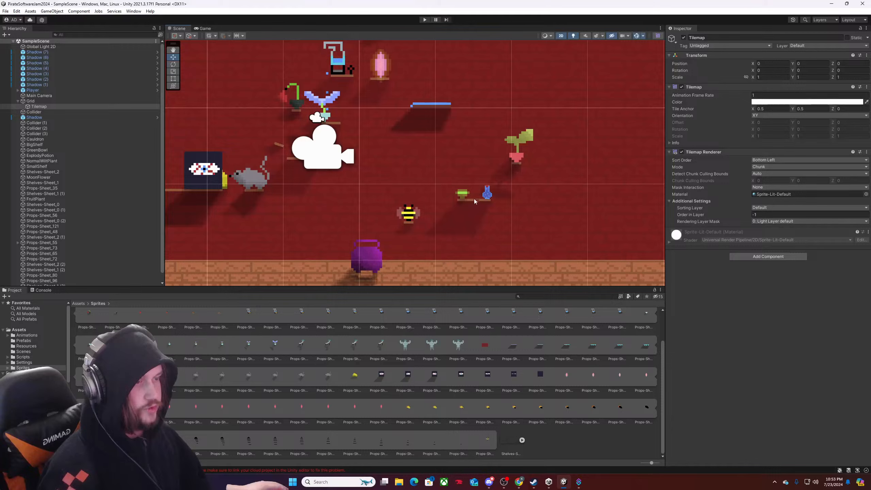
{"action": "middle_click_drag", "start_coordinate": [511, 186], "coordinate": [431, 224]}
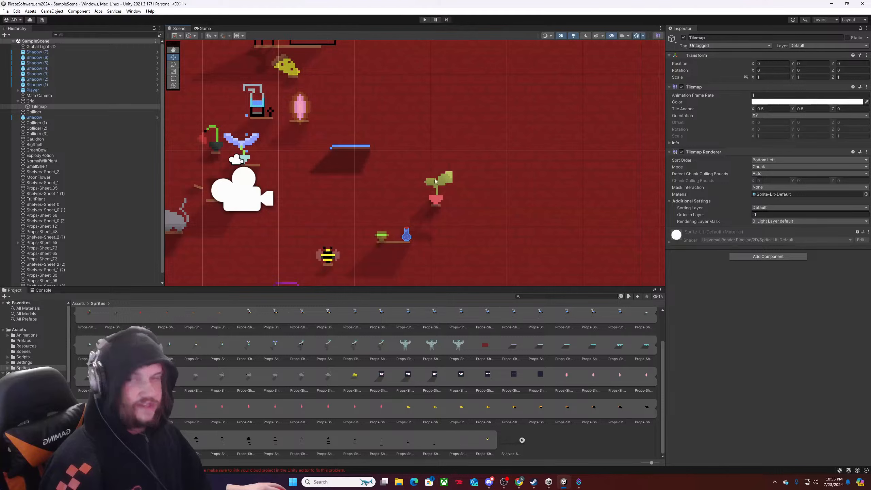
{"action": "scroll", "coordinate": [402, 240], "scroll_direction": "up", "scroll_amount": 2}
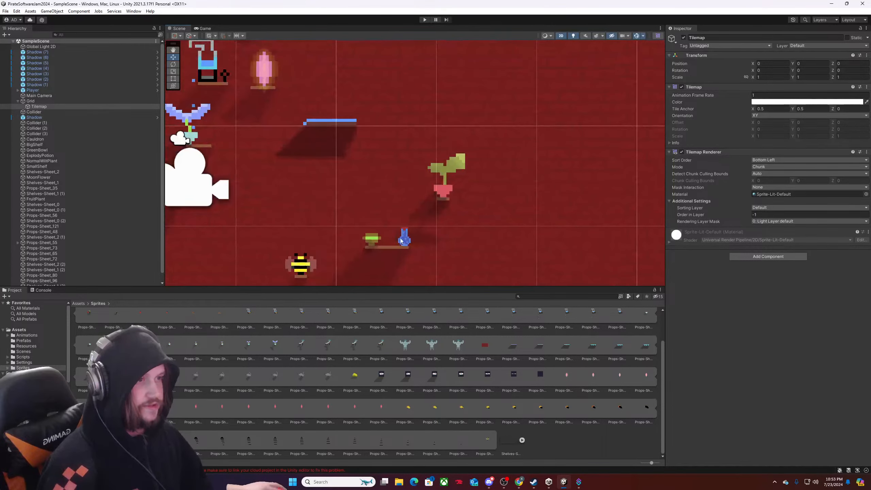
{"action": "scroll", "coordinate": [402, 240], "scroll_direction": "up", "scroll_amount": 3}
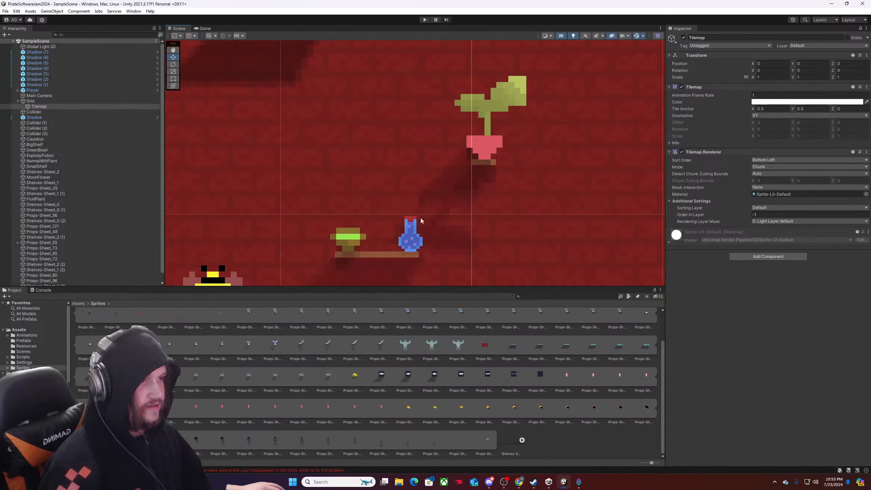
{"action": "scroll", "coordinate": [410, 243], "scroll_direction": "down", "scroll_amount": 5}
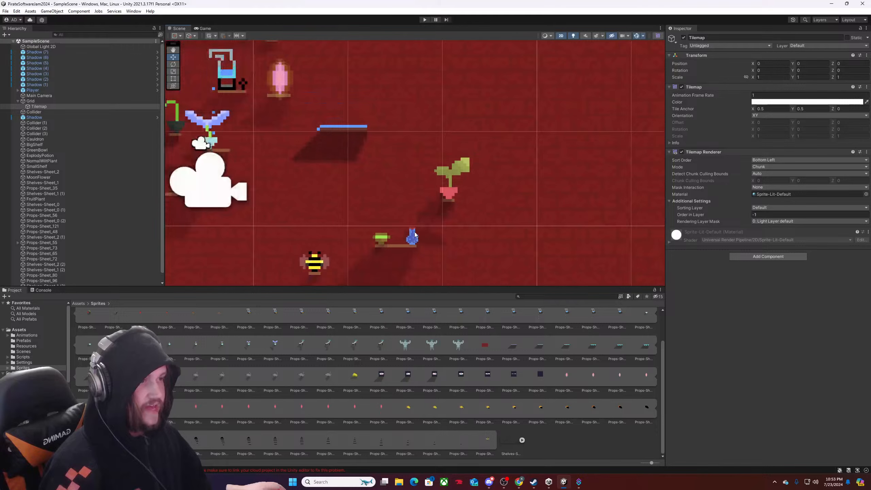
{"action": "scroll", "coordinate": [408, 244], "scroll_direction": "up", "scroll_amount": 4}
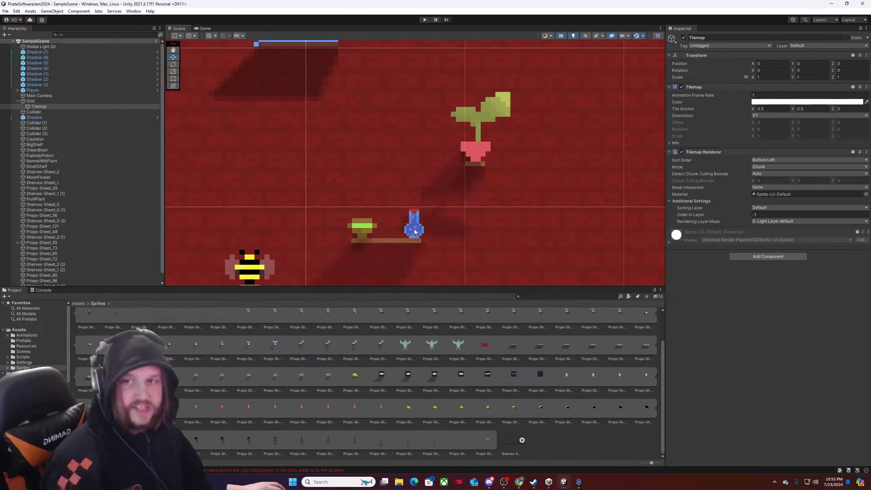
{"action": "middle_click_drag", "start_coordinate": [404, 234], "coordinate": [517, 165]}
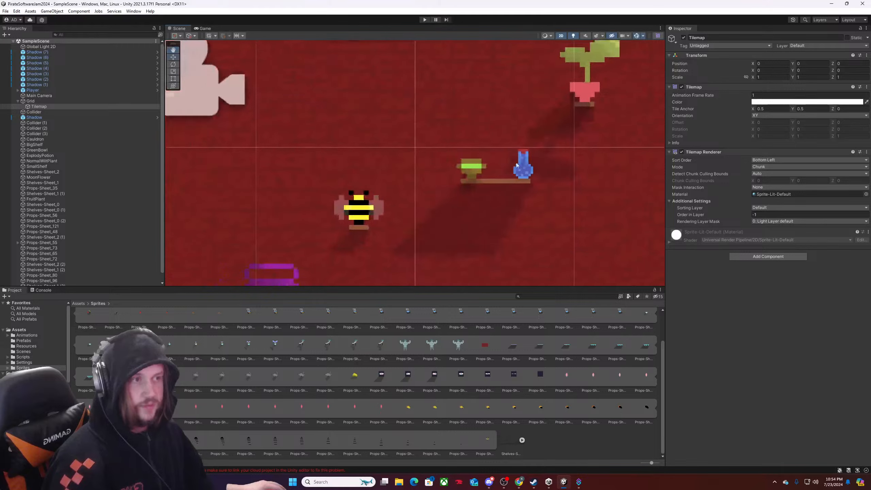
{"action": "scroll", "coordinate": [274, 275], "scroll_direction": "down", "scroll_amount": 2}
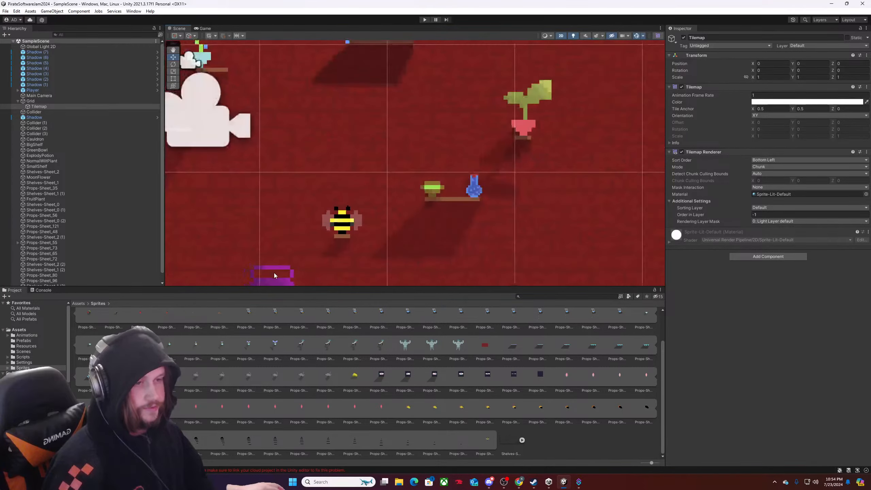
Review the layout of all wall props and their shadows, from the upper shelf down to the cauldron.
{"action": "middle_click_drag", "start_coordinate": [435, 222], "coordinate": [443, 179]}
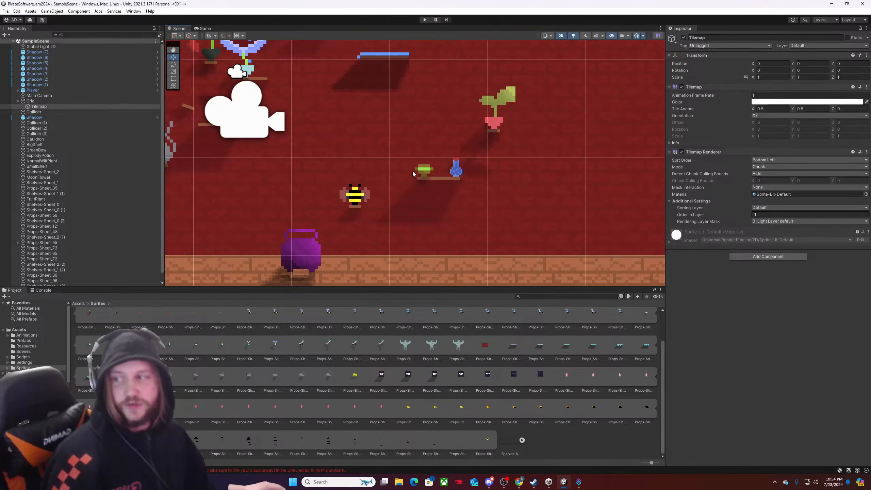
{"action": "middle_click_drag", "start_coordinate": [387, 95], "coordinate": [417, 150]}
{"action": "middle_click_drag", "start_coordinate": [402, 119], "coordinate": [507, 193]}
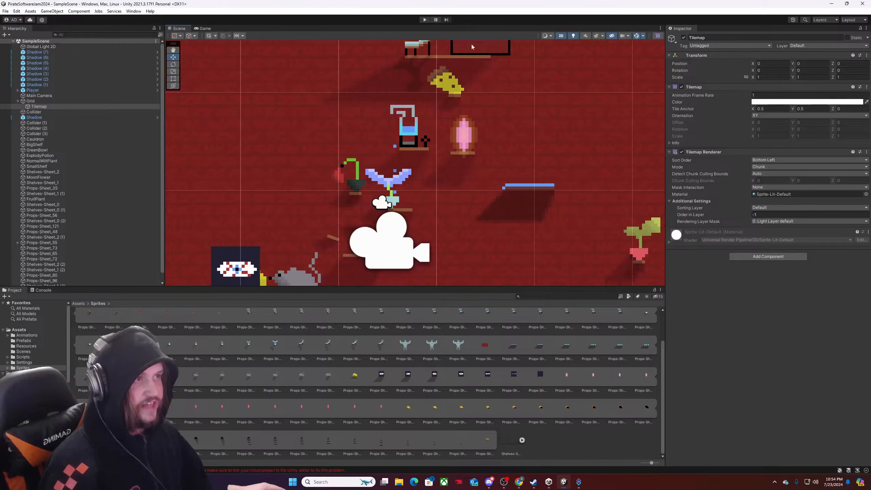
{"action": "middle_click_drag", "start_coordinate": [472, 46], "coordinate": [450, 149]}
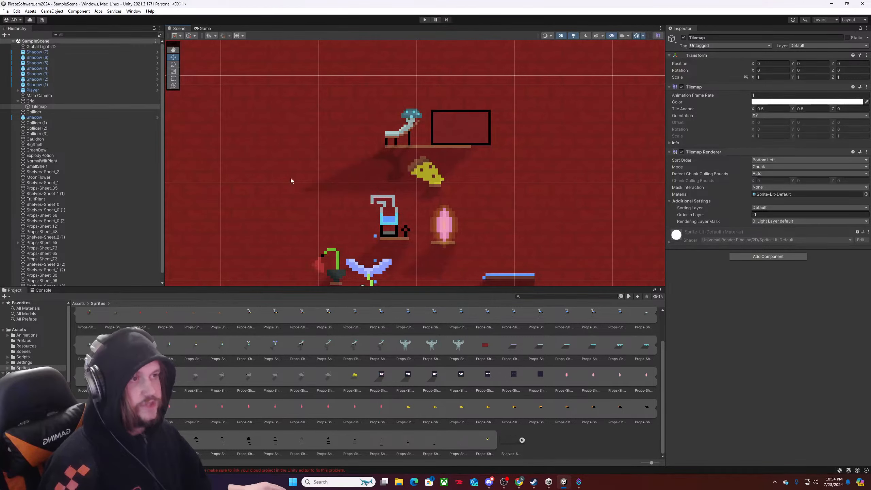
{"action": "middle_click_drag", "start_coordinate": [521, 157], "coordinate": [614, 100]}
{"action": "middle_click_drag", "start_coordinate": [493, 204], "coordinate": [376, 78]}
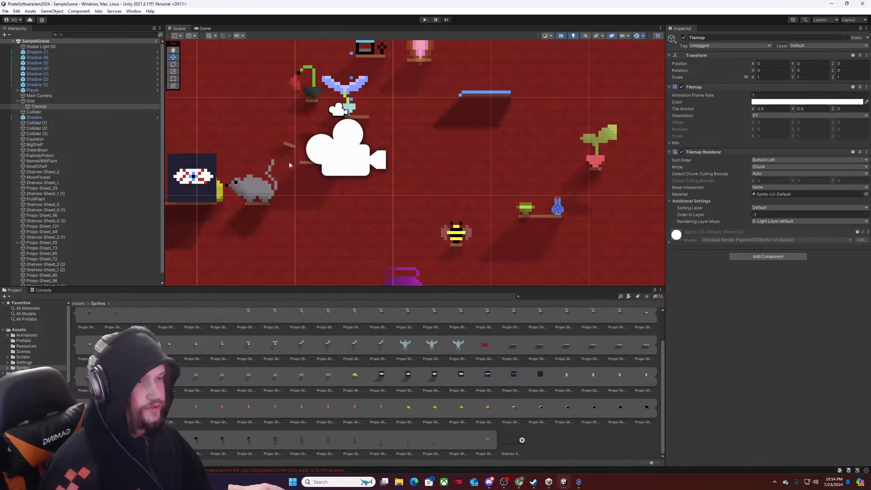
{"action": "middle_click_drag", "start_coordinate": [247, 190], "coordinate": [459, 190]}
{"action": "middle_click_drag", "start_coordinate": [537, 256], "coordinate": [353, 120]}
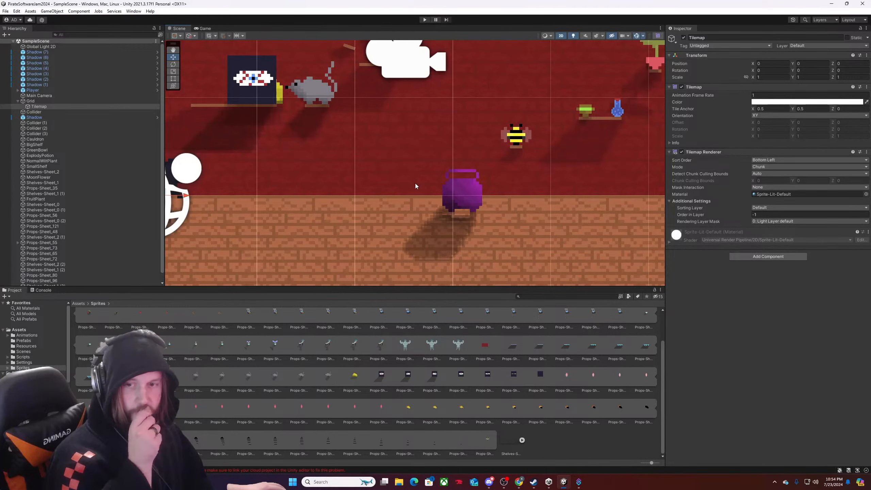
{"action": "scroll", "coordinate": [415, 183], "scroll_direction": "down", "scroll_amount": 6}
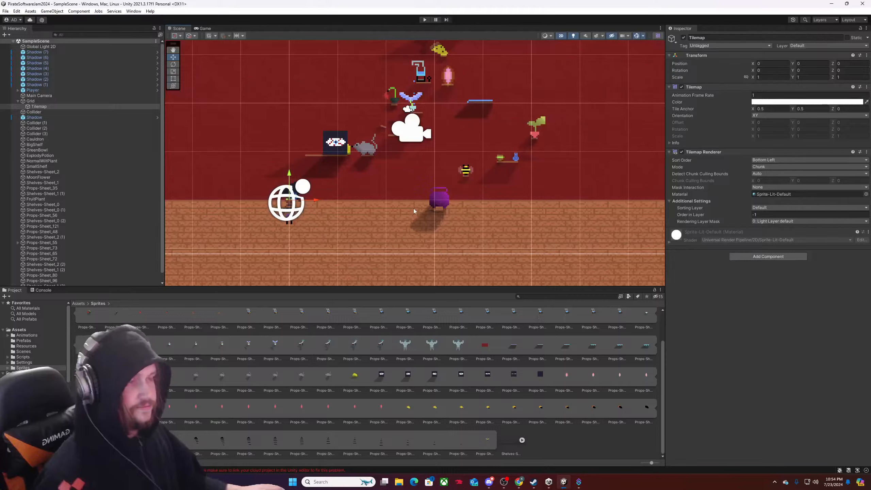
Check the level's overall framing, start play mode and walk the character across the floor past the cauldron to the bee.
{"action": "scroll", "coordinate": [415, 209], "scroll_direction": "down", "scroll_amount": 3}
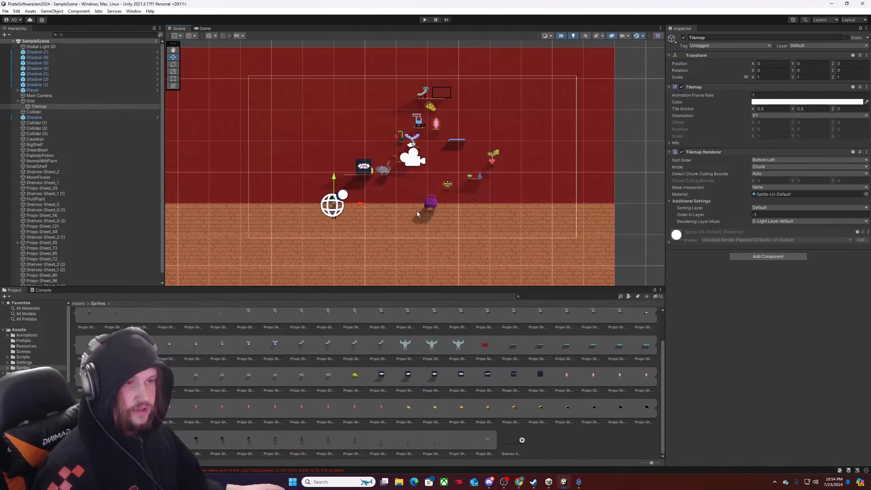
{"action": "scroll", "coordinate": [417, 213], "scroll_direction": "down", "scroll_amount": 3}
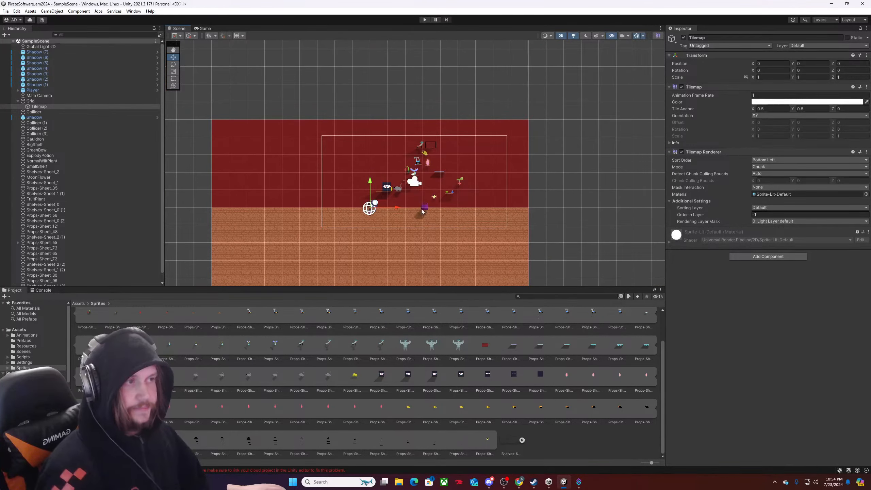
{"action": "scroll", "coordinate": [422, 211], "scroll_direction": "up", "scroll_amount": 3}
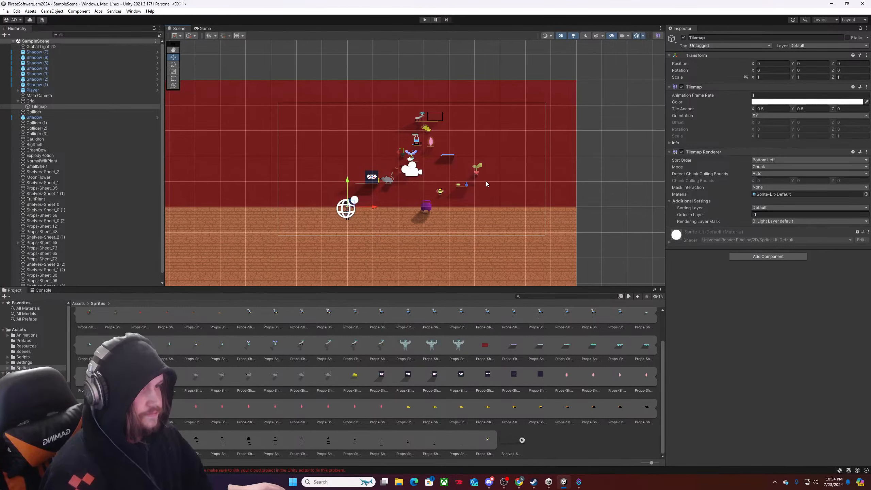
{"action": "scroll", "coordinate": [485, 184], "scroll_direction": "down", "scroll_amount": 2}
{"action": "left_click", "coordinate": [424, 20]}
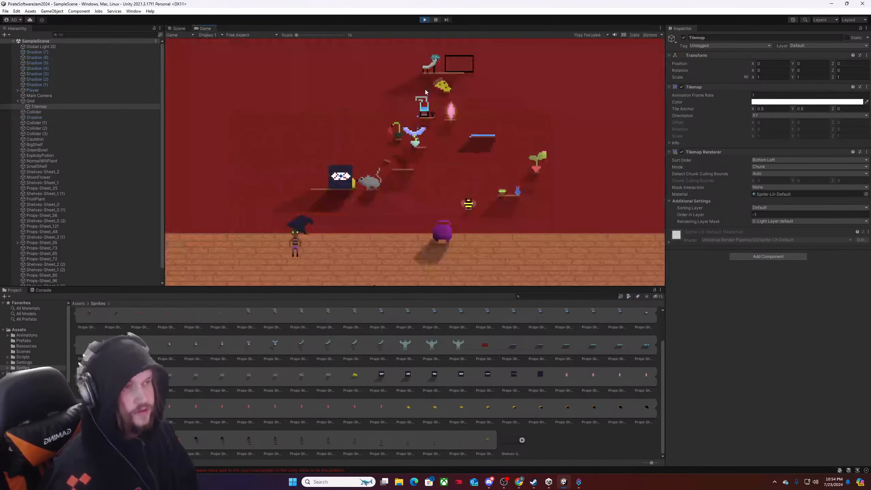
{"action": "key", "text": "d"}
{"action": "key", "text": "w"}
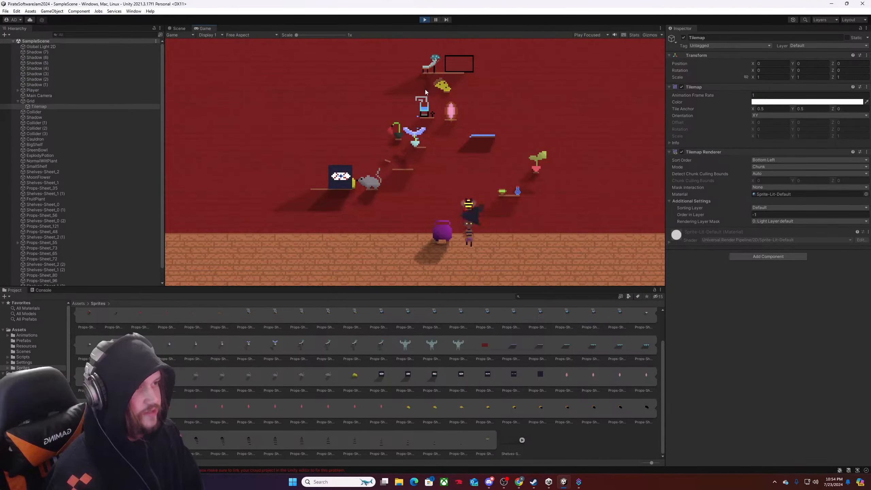
Walk the character around the floor, past the dark prop and rat shelf, to the far left edge of the level.
{"action": "key", "text": "s"}
{"action": "key", "text": "a"}
{"action": "key", "text": "d"}
{"action": "key", "text": "w"}
{"action": "key", "text": "a"}
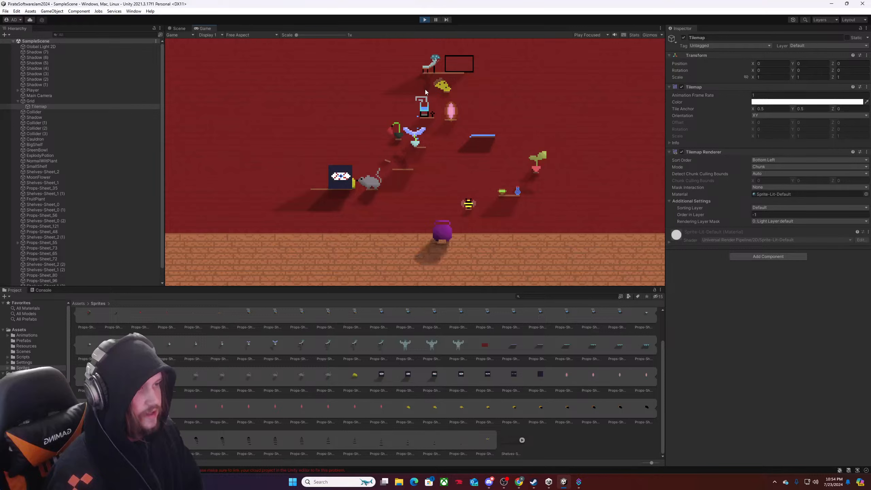
{"action": "key", "text": "w"}
{"action": "key", "text": "a"}
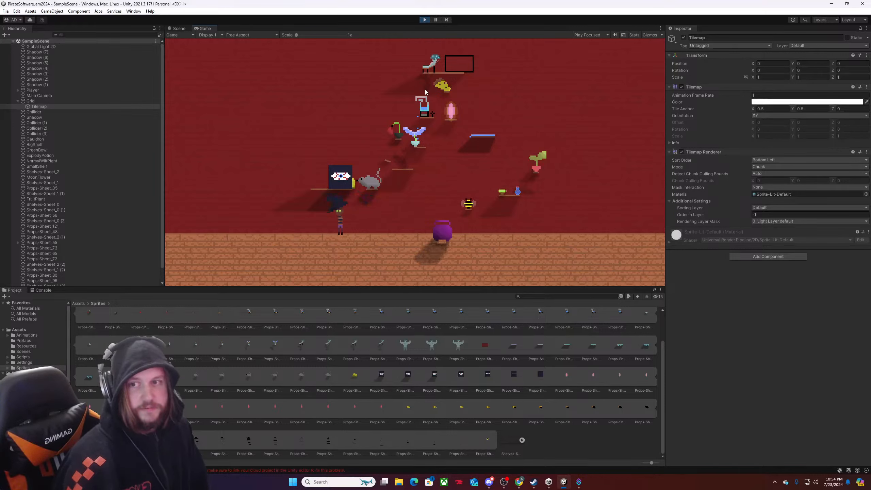
{"action": "key", "text": "s"}
{"action": "key", "text": "w"}
{"action": "key", "text": "a"}
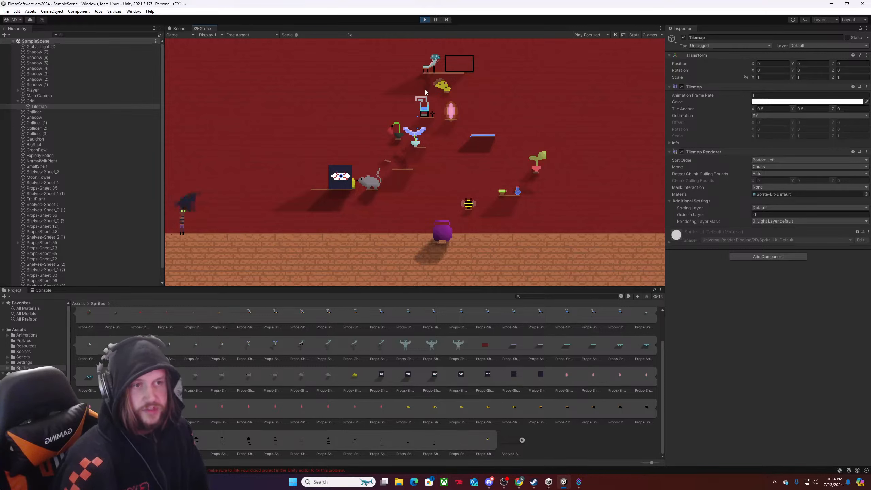
Walk the character back across the brick floor and into the cauldron's shadow to enter shadow form.
{"action": "key", "text": "d"}
{"action": "key", "text": "s"}
{"action": "key", "text": "d"}
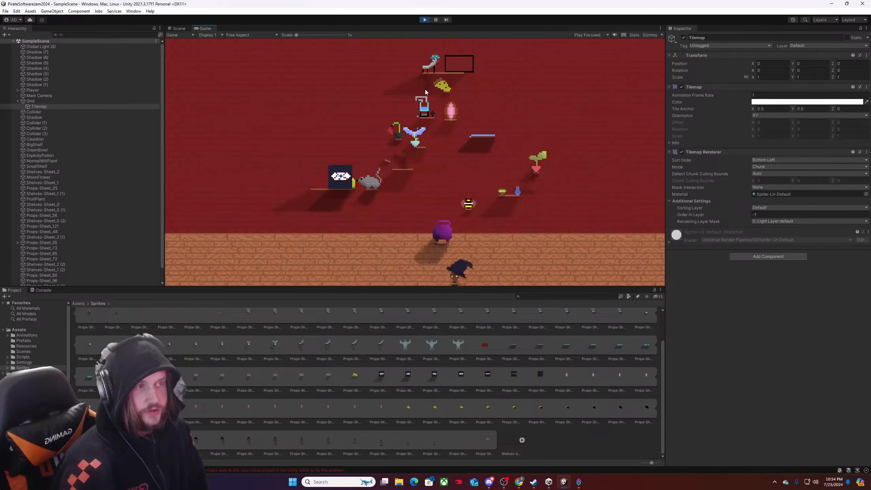
{"action": "key", "text": "w"}
{"action": "key", "text": "a"}
{"action": "key", "text": "a"}
{"action": "key", "text": "s"}
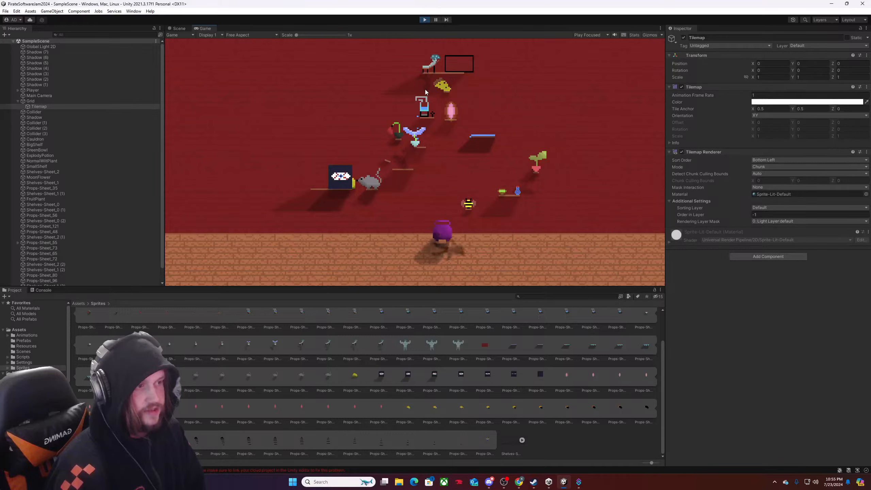
Move the shadow character from the cauldron up past the bee to the potted plant.
{"action": "key", "text": "d"}
{"action": "key", "text": "w"}
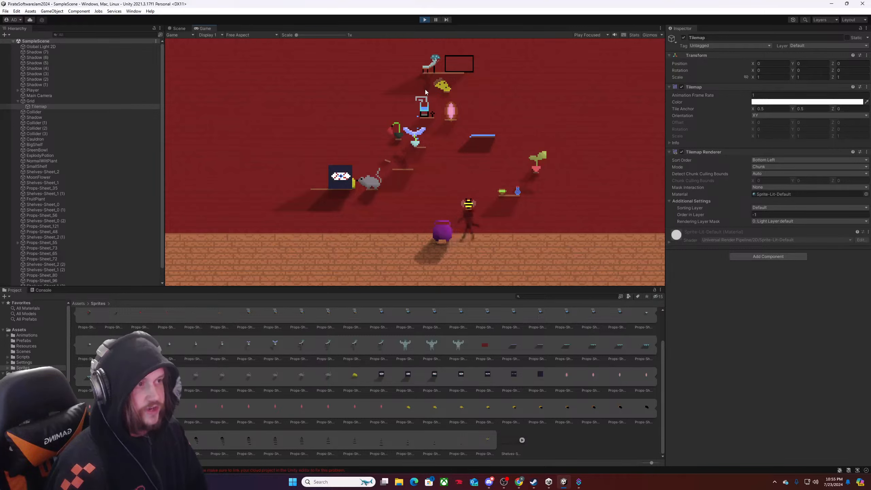
{"action": "key", "text": "w"}
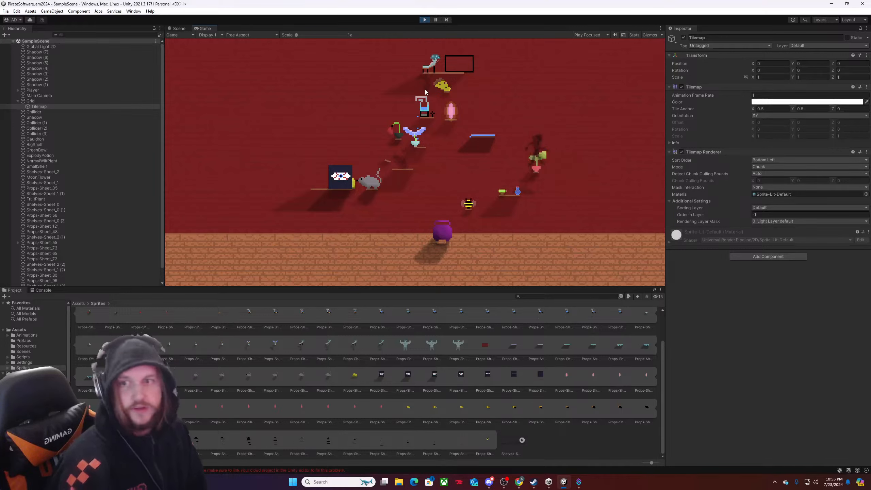
Move the shadow character from the potted plant down through the potion shelf and bee shadows to the cauldron's shadow.
{"action": "key", "text": "s"}
{"action": "key", "text": "a"}
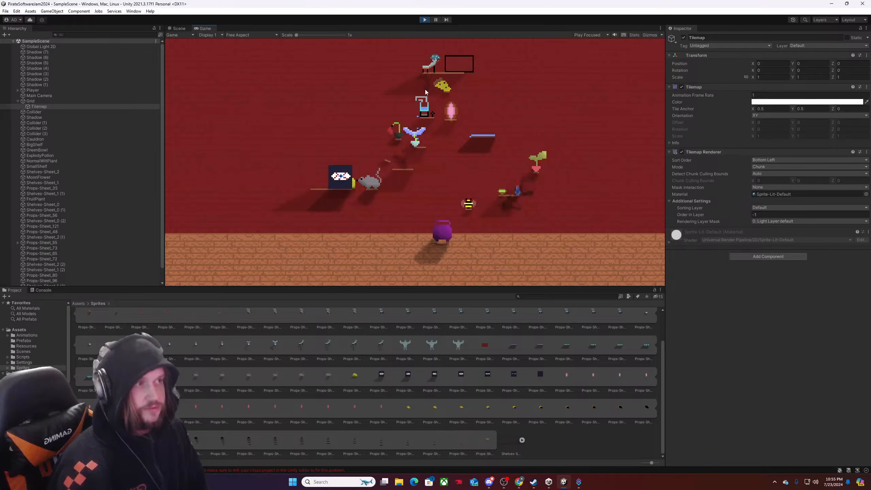
{"action": "key", "text": "s"}
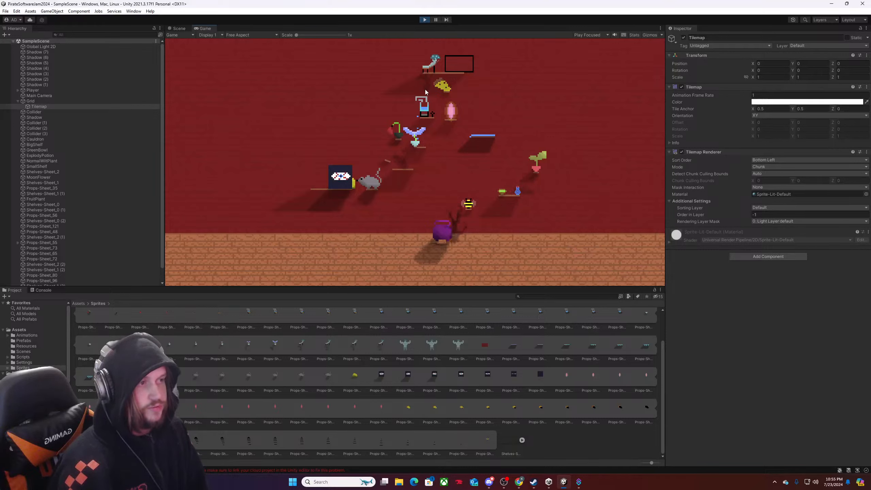
{"action": "key", "text": "a"}
{"action": "key", "text": "s"}
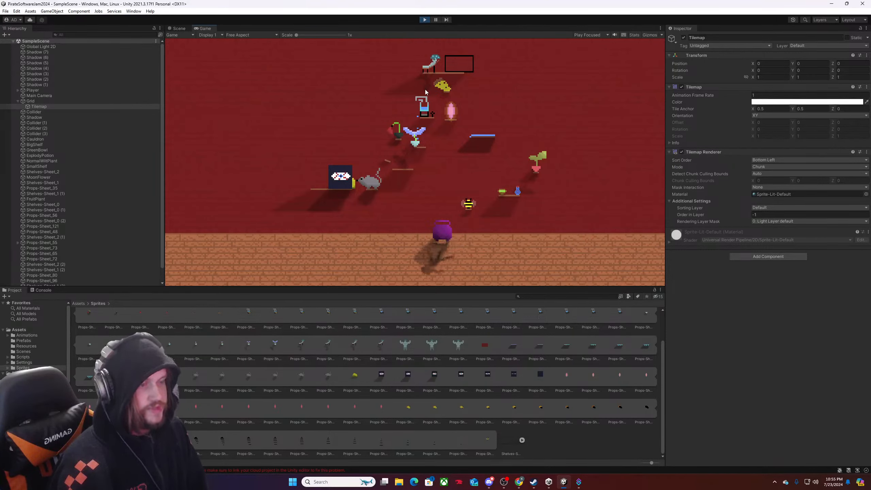
Test shadow movement around the cauldron, circling between its cast shadow and the wall just above it.
{"action": "key", "text": "w"}
{"action": "key", "text": "d"}
{"action": "key", "text": "w"}
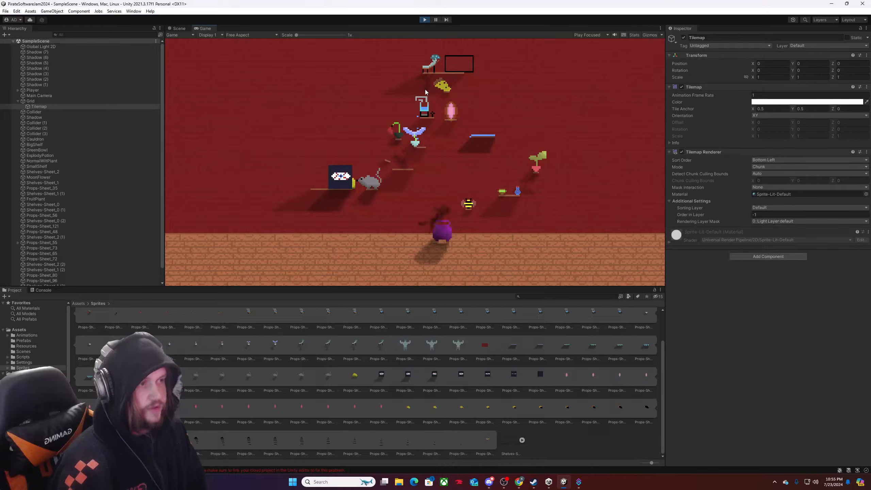
{"action": "key", "text": "s"}
{"action": "key", "text": "a"}
{"action": "key", "text": "d"}
{"action": "key", "text": "w"}
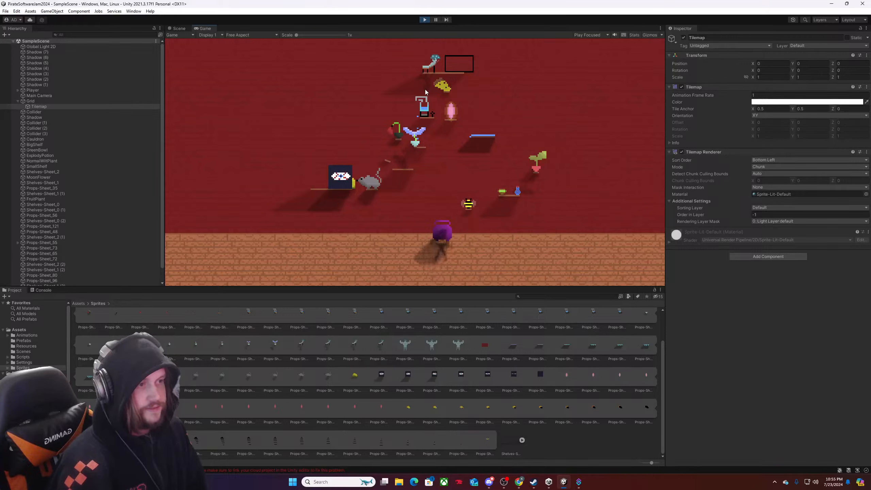
{"action": "key", "text": "a"}
{"action": "key", "text": "d"}
{"action": "key", "text": "w"}
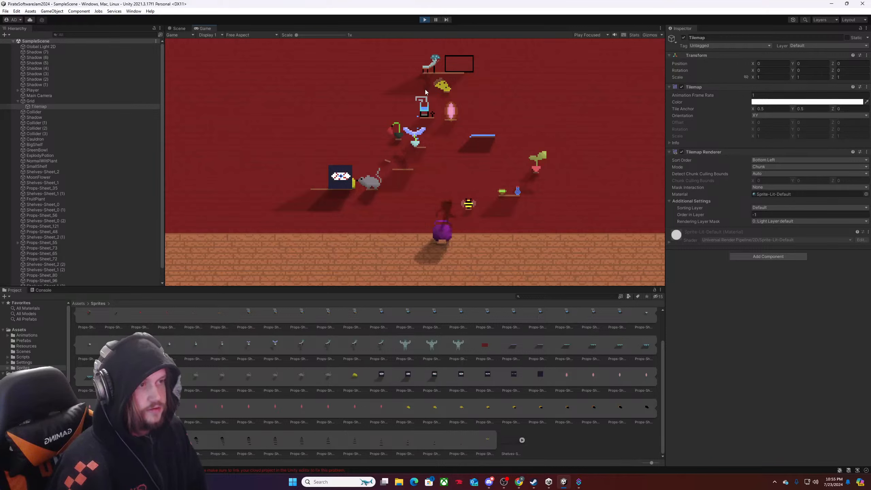
Send the shadow character up to the potted plant and down past the potion shelf to the area beside the bee.
{"action": "key", "text": "d"}
{"action": "key", "text": "w"}
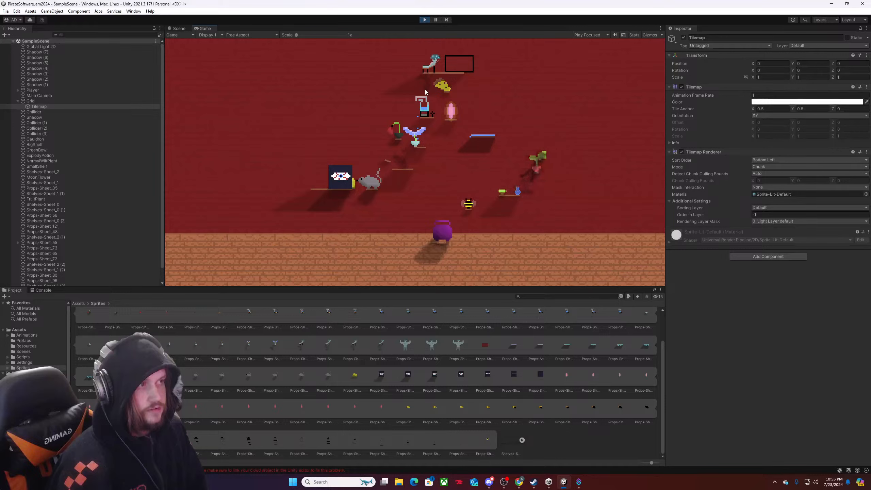
{"action": "key", "text": "s"}
{"action": "key", "text": "a"}
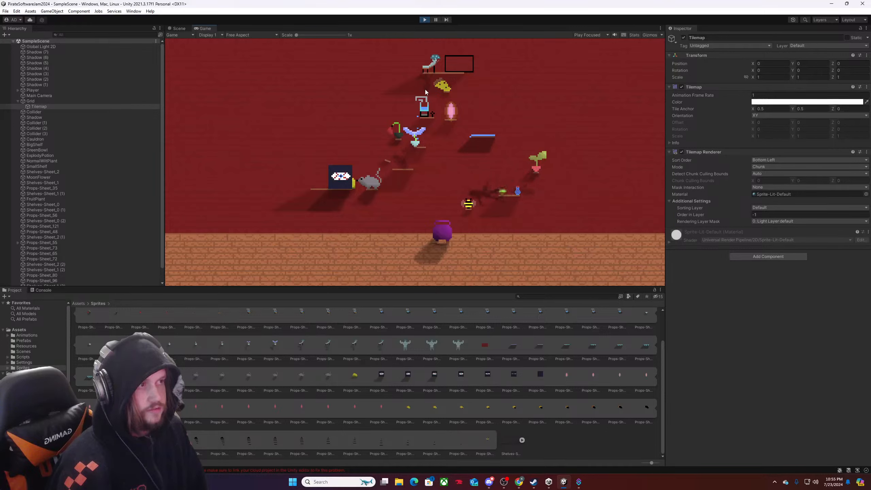
{"action": "key", "text": "w"}
{"action": "key", "text": "d"}
{"action": "key", "text": "s"}
{"action": "key", "text": "a"}
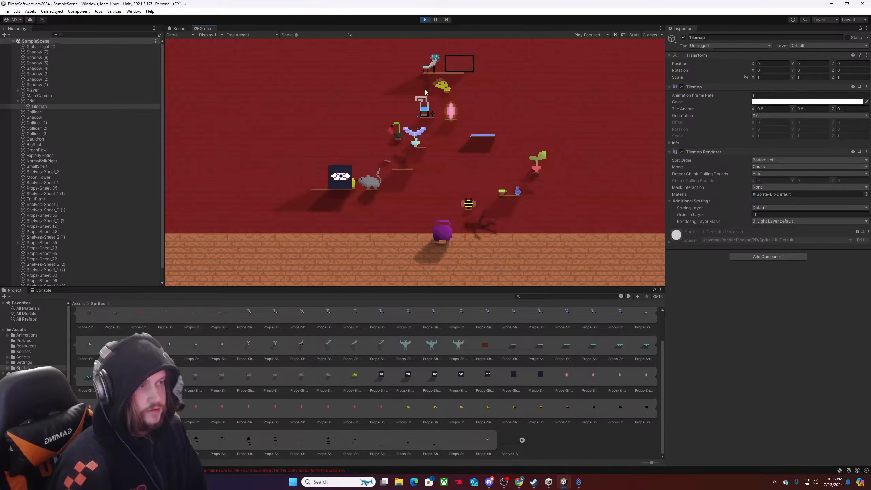
Climb the shadow character from beside the bee back up to the potted plant and test moving sideways there.
{"action": "key", "text": "w"}
{"action": "key", "text": "d"}
{"action": "key", "text": "w"}
{"action": "key", "text": "d"}
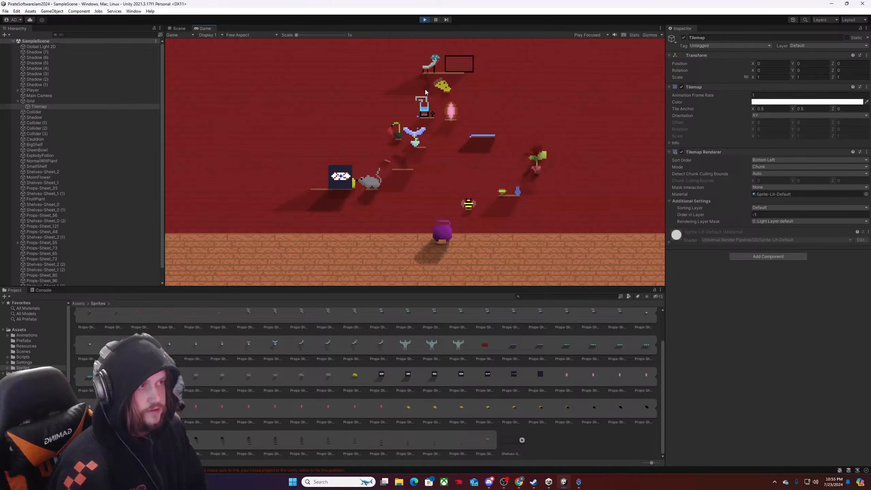
{"action": "key", "text": "a"}
{"action": "key", "text": "d"}
Bring the shadow character down over the potions and bee, and around the cauldron's shadow on the floor.
{"action": "key", "text": "s"}
{"action": "key", "text": "a"}
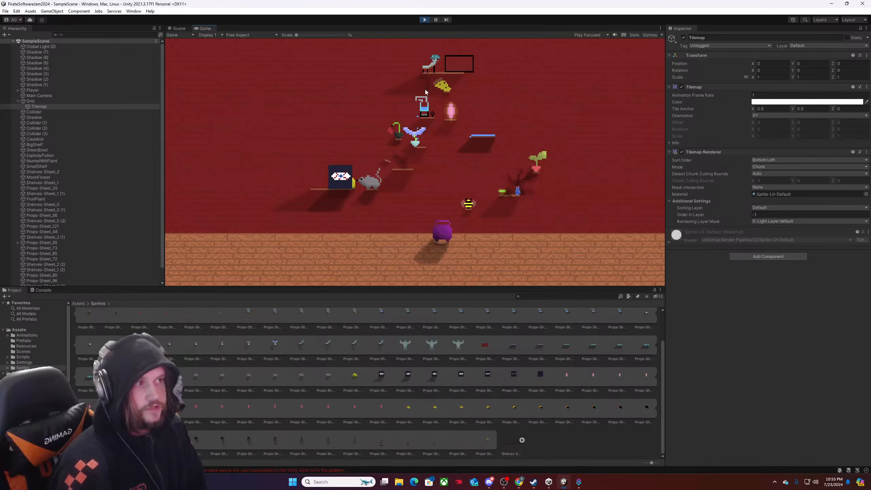
{"action": "key", "text": "a"}
{"action": "key", "text": "s"}
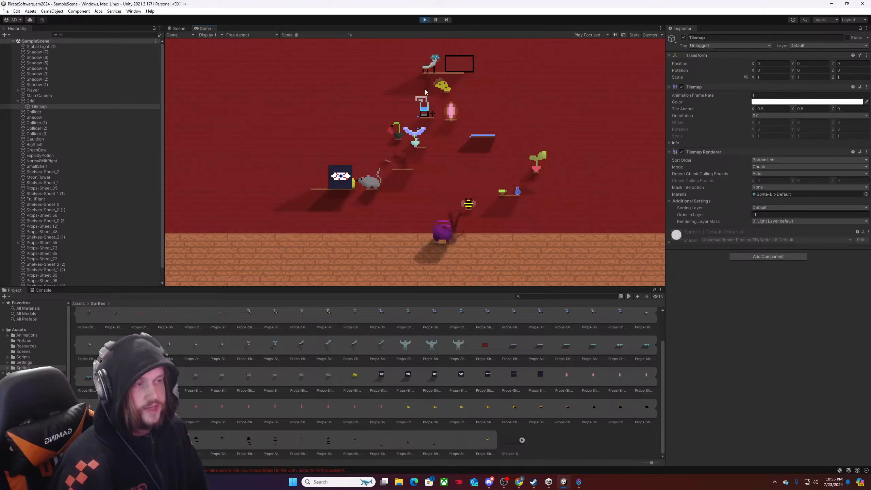
{"action": "key", "text": "w"}
{"action": "key", "text": "d"}
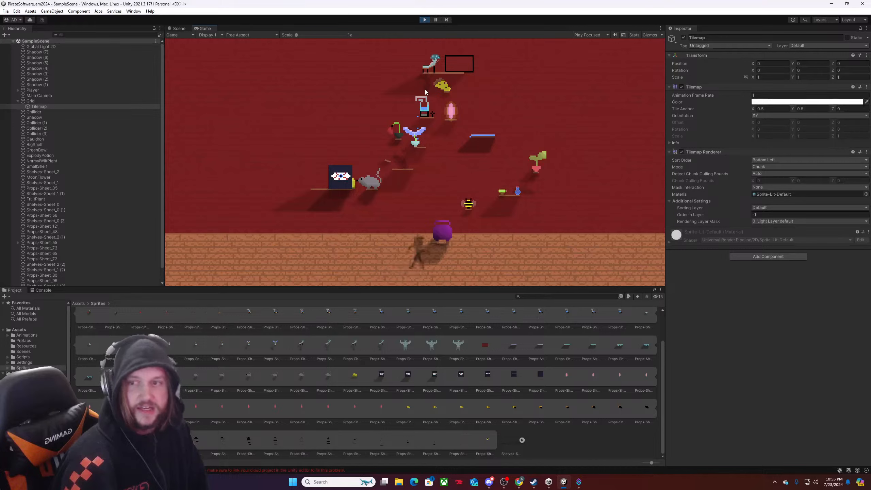
Raise the shadow character from the floor to the potion shelf's shadow and test movement along its length.
{"action": "key", "text": "s"}
{"action": "key", "text": "w"}
{"action": "key", "text": "w"}
{"action": "key", "text": "d"}
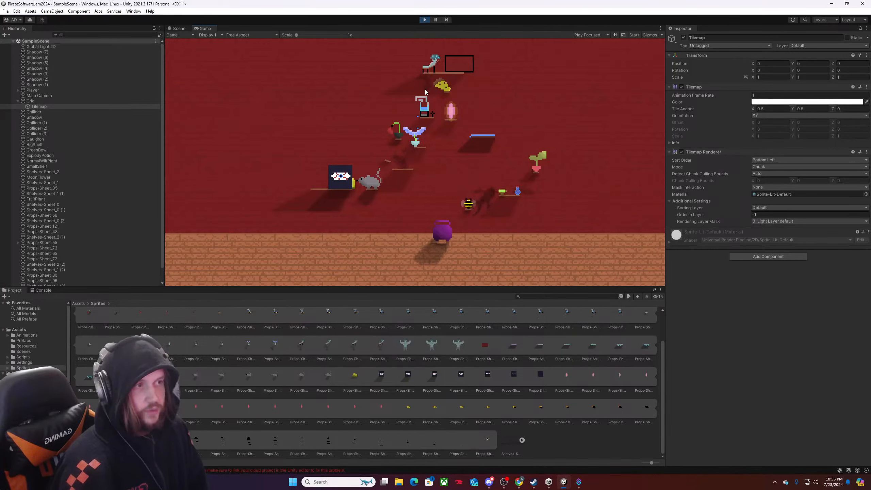
{"action": "key", "text": "s"}
{"action": "key", "text": "a"}
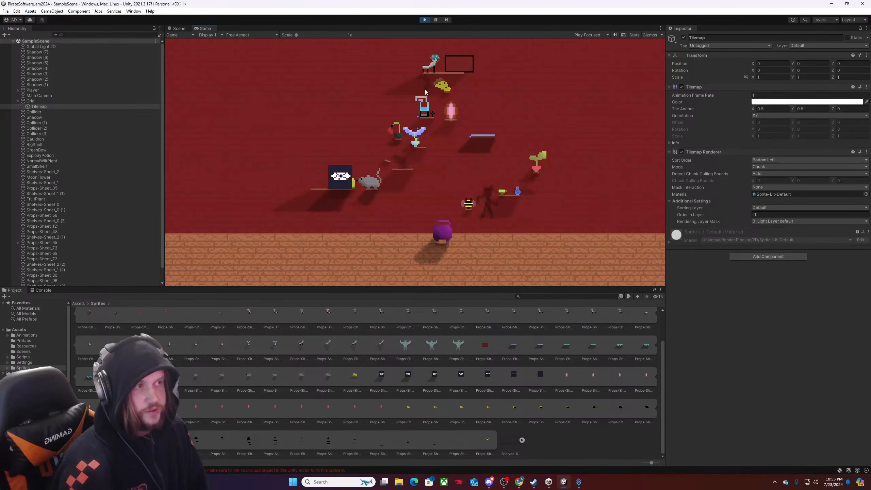
{"action": "key", "text": "d"}
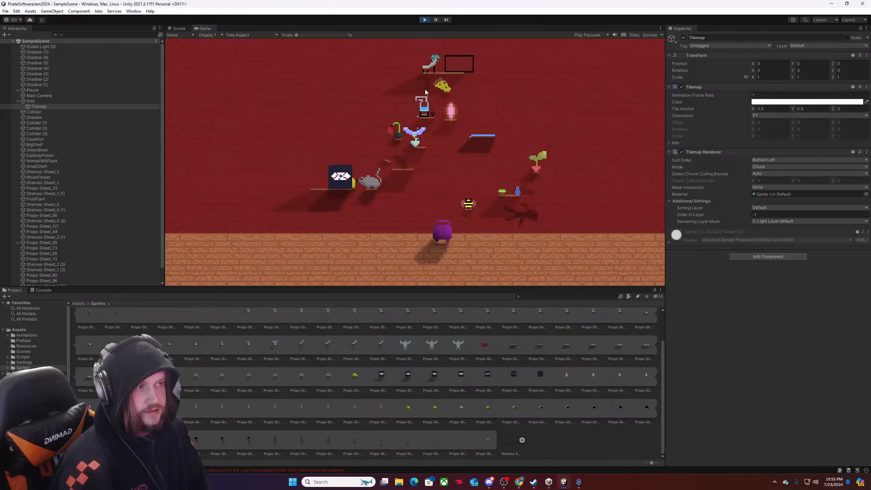
Move the shadow character from under the potion shelf up toward the potted plant, and drop back to the cauldron.
{"action": "key", "text": "w"}
{"action": "key", "text": "w"}
{"action": "key", "text": "s"}
{"action": "key", "text": "a"}
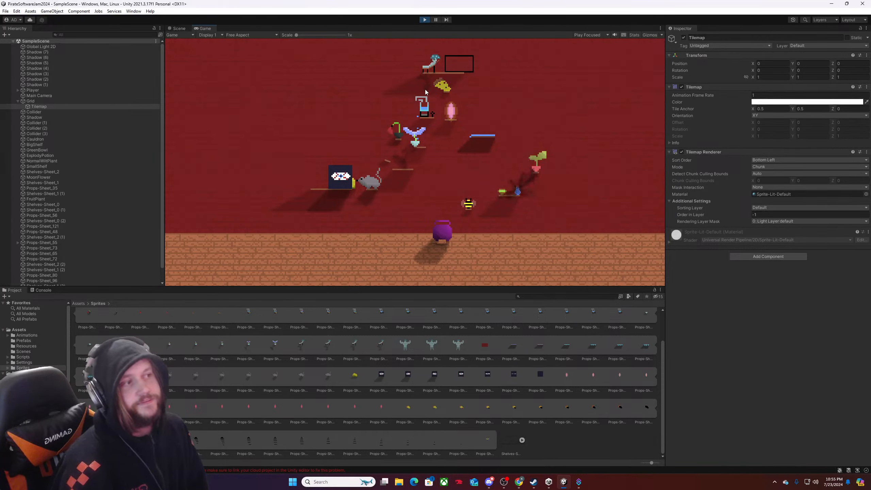
{"action": "key", "text": "a"}
{"action": "key", "text": "s"}
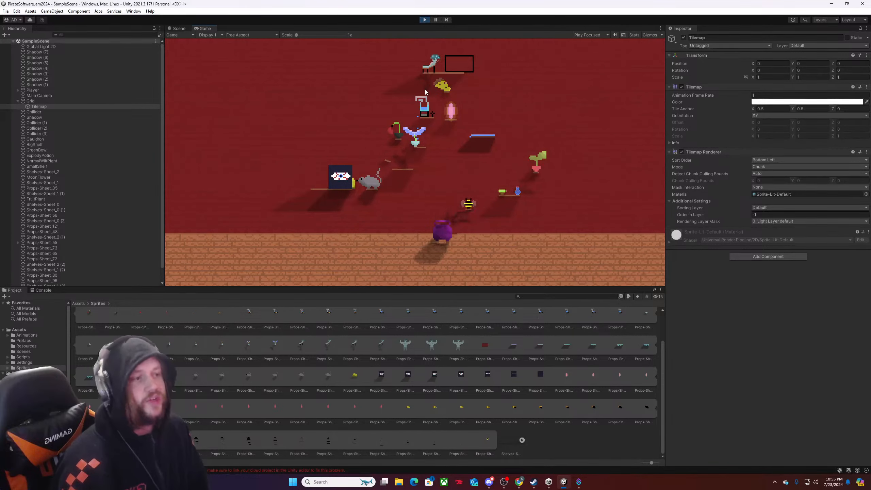